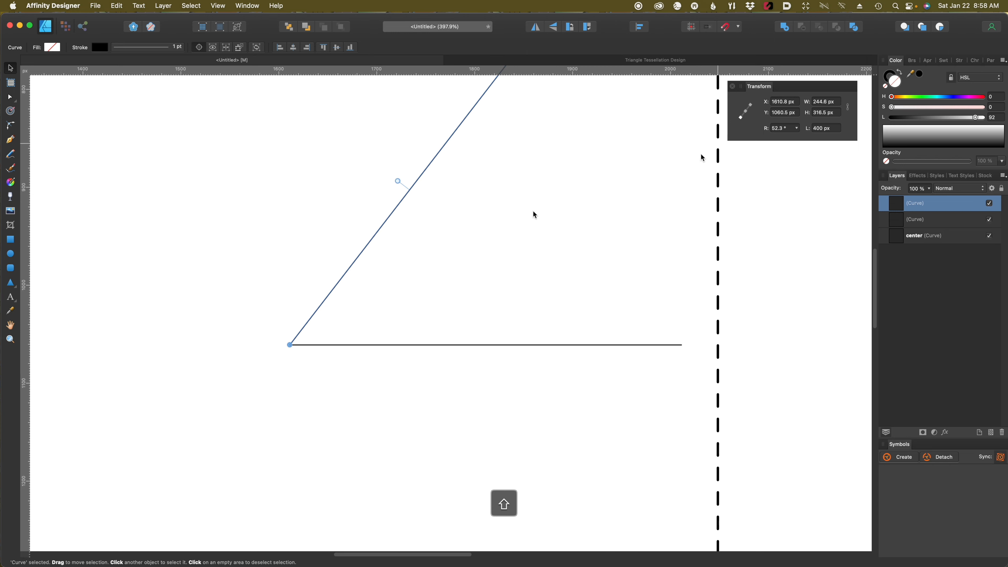
Rotate the slanted line about its lower endpoint on the horizontal line to an angle of 60°
{"action": "key", "text": "space"}
{"action": "left_click_drag", "start_coordinate": [507, 283], "coordinate": [430, 405]}
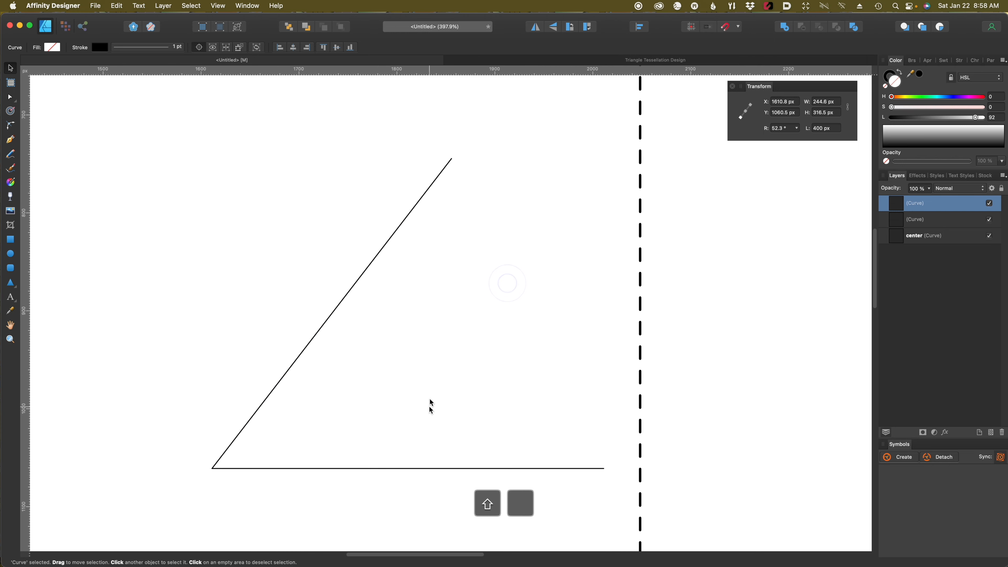
{"action": "left_click_drag", "start_coordinate": [320, 305], "coordinate": [310, 300]}
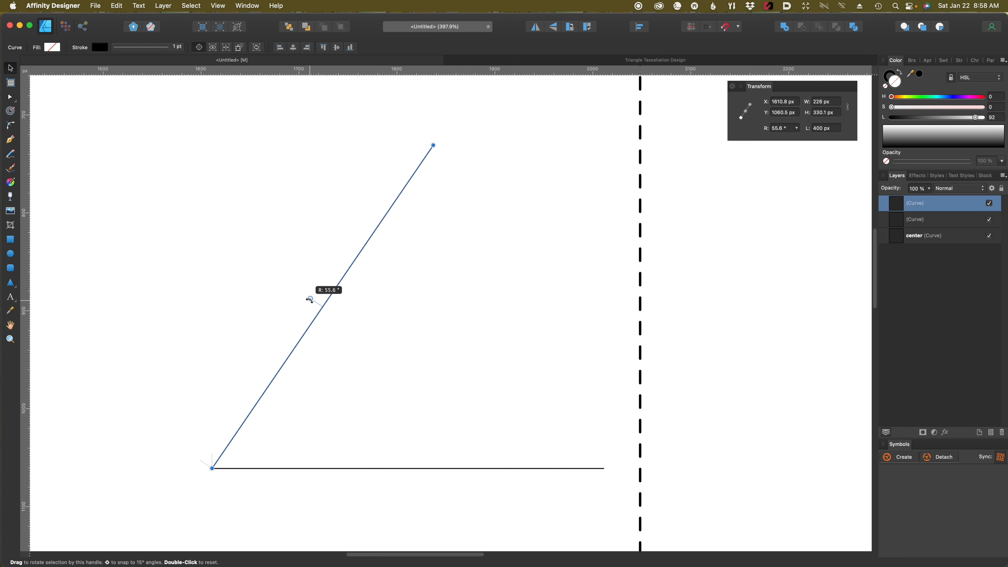
{"action": "left_click_drag", "start_coordinate": [310, 300], "coordinate": [310, 299]}
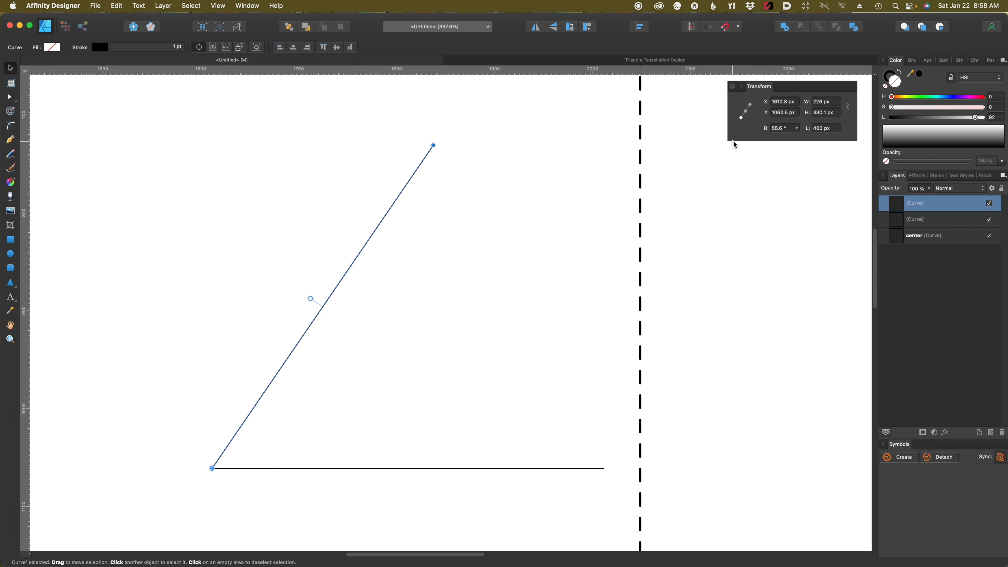
{"action": "left_click", "coordinate": [780, 126]}
{"action": "left_click", "coordinate": [787, 128]}
{"action": "type", "text": "60"}
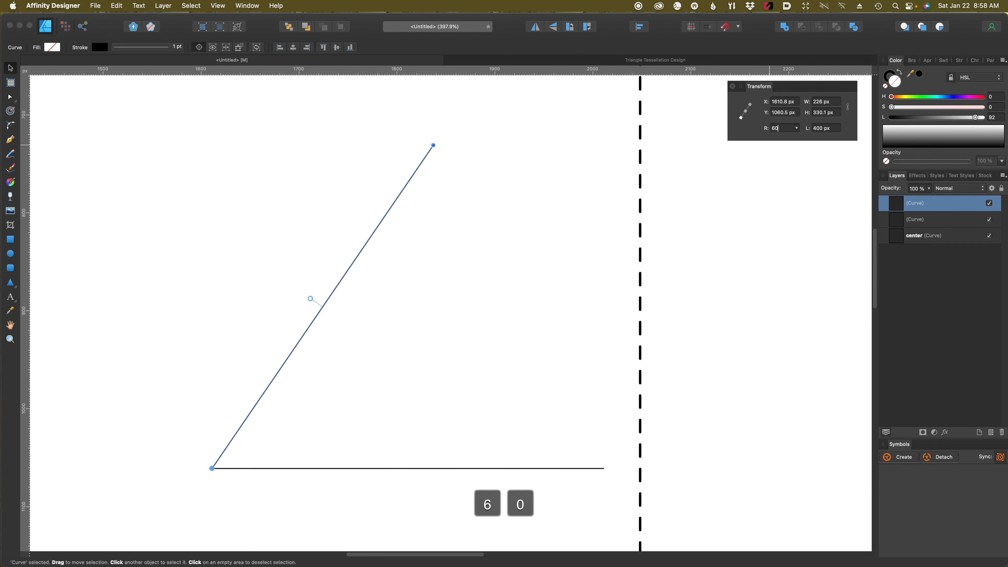
{"action": "key", "text": "Return"}
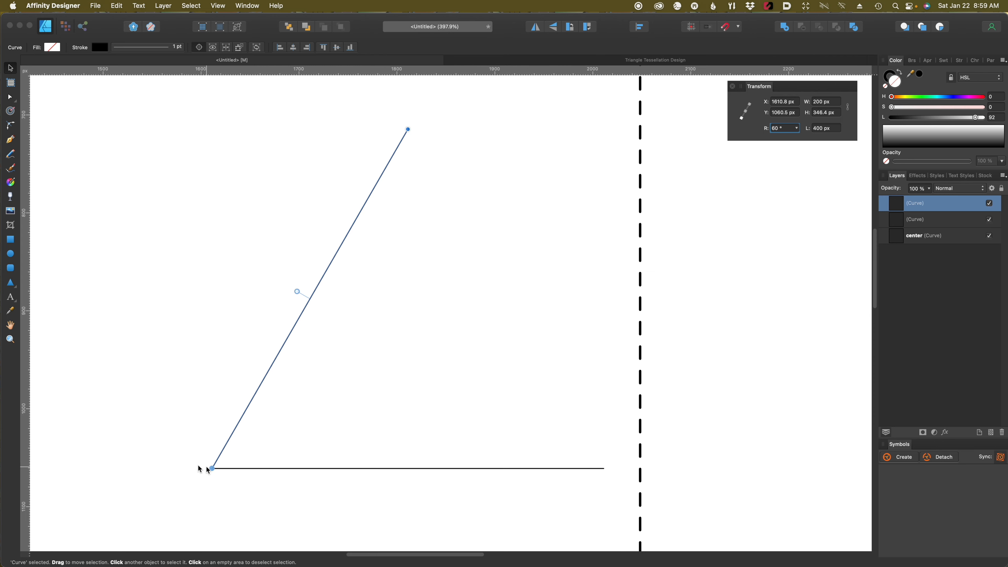
Inspect up close the corner where the slanted line meets the left end of the horizontal line
{"action": "scroll", "coordinate": [199, 462], "scroll_direction": "up", "scroll_amount": 5}
{"action": "scroll", "coordinate": [212, 462], "scroll_direction": "up", "scroll_amount": 5}
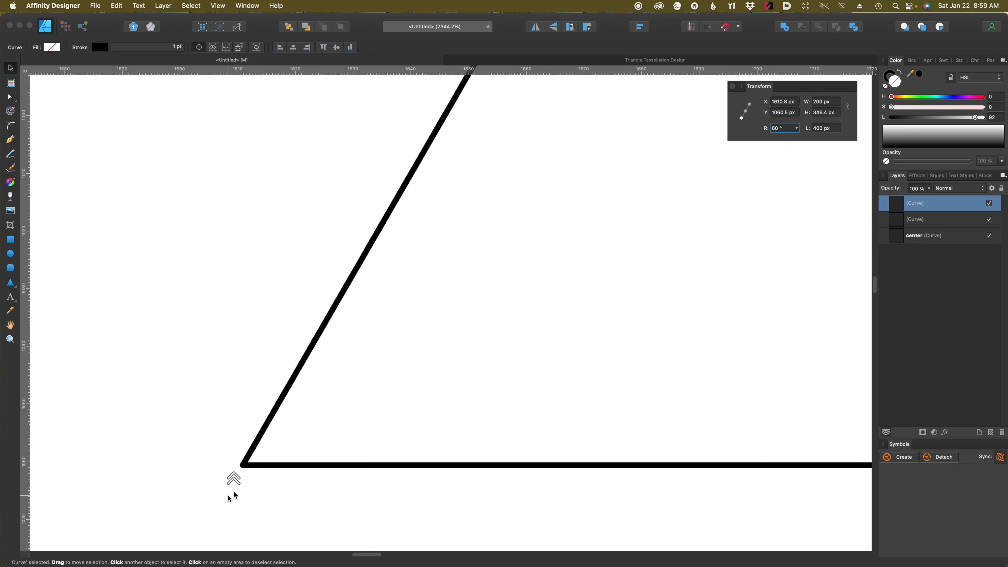
{"action": "scroll", "coordinate": [236, 478], "scroll_direction": "up", "scroll_amount": 6}
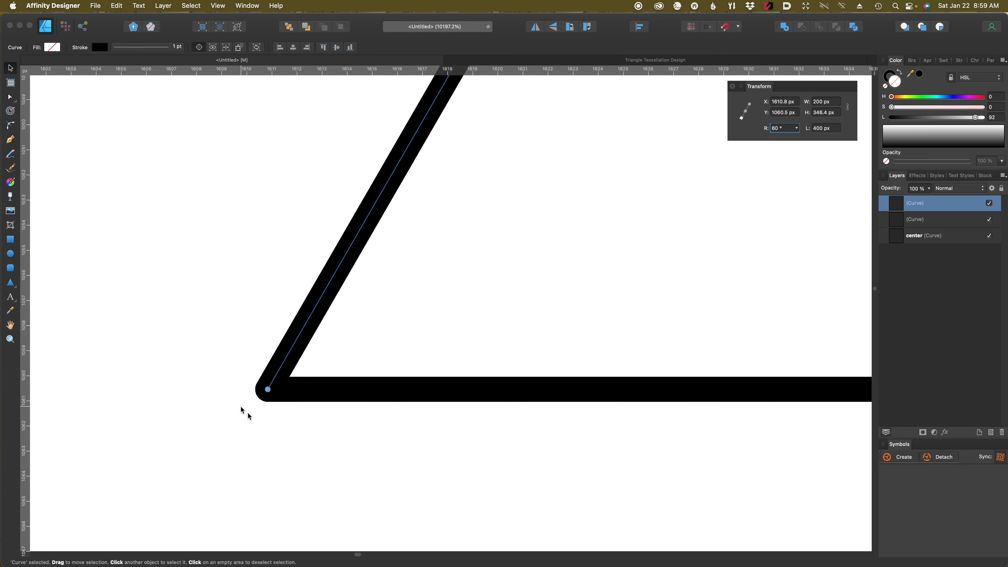
{"action": "scroll", "coordinate": [245, 413], "scroll_direction": "down", "scroll_amount": 3}
{"action": "scroll", "coordinate": [249, 419], "scroll_direction": "down", "scroll_amount": 9}
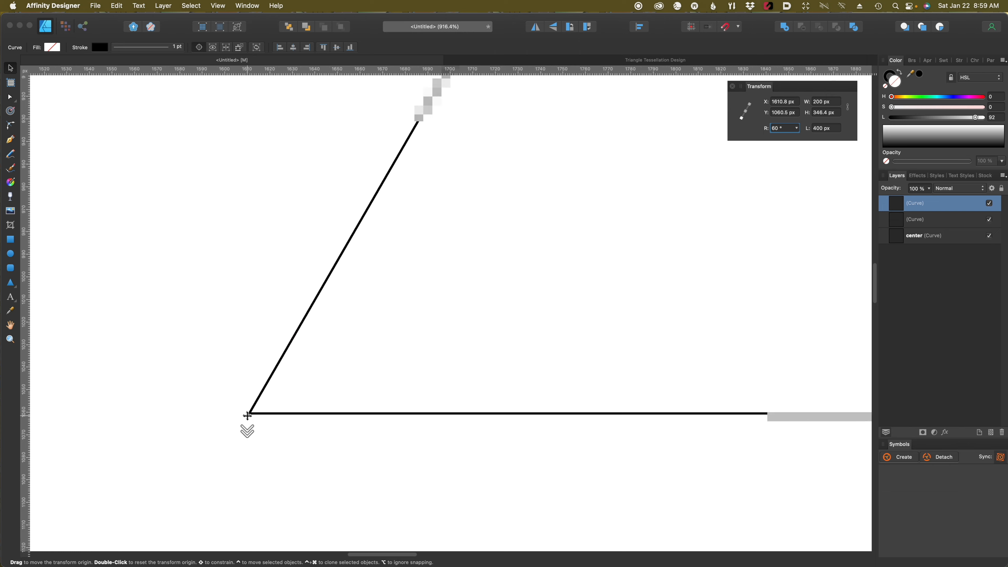
{"action": "scroll", "coordinate": [472, 308], "scroll_direction": "down", "scroll_amount": 1}
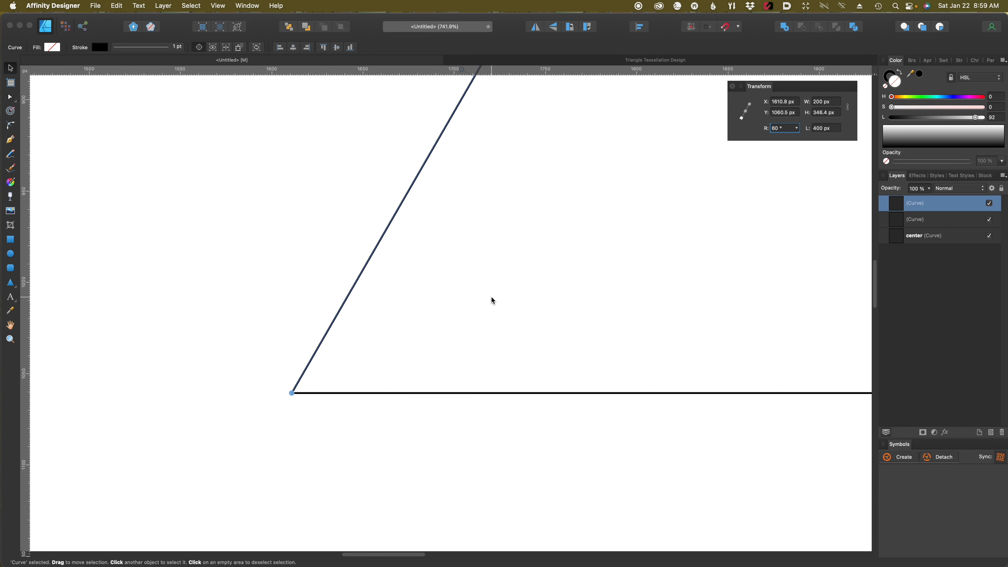
{"action": "left_click_drag", "start_coordinate": [493, 291], "coordinate": [472, 301]}
{"action": "key", "text": "space"}
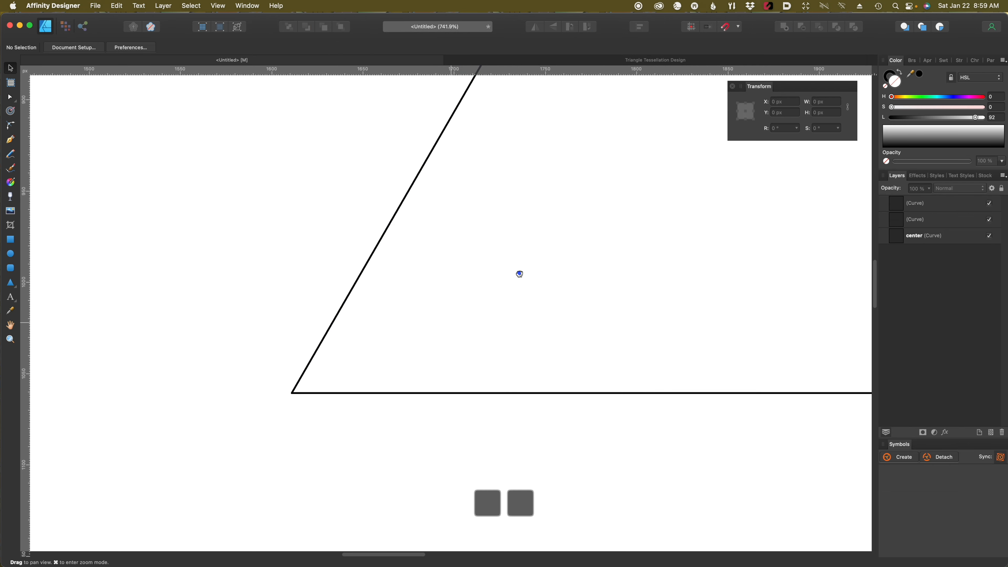
{"action": "left_click_drag", "start_coordinate": [519, 274], "coordinate": [387, 373]}
{"action": "scroll", "coordinate": [388, 375], "scroll_direction": "down", "scroll_amount": 4}
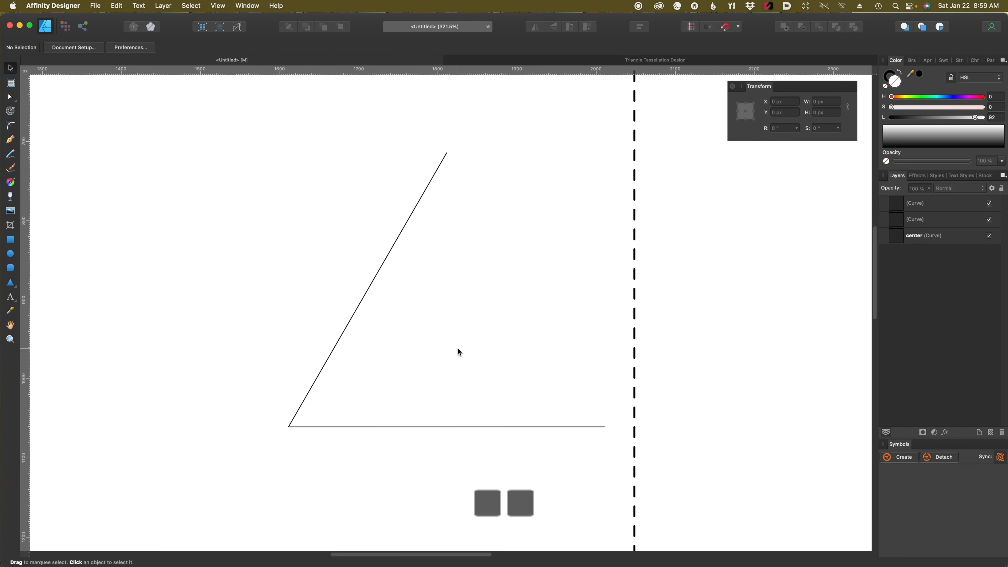
{"action": "left_click_drag", "start_coordinate": [457, 348], "coordinate": [434, 355]}
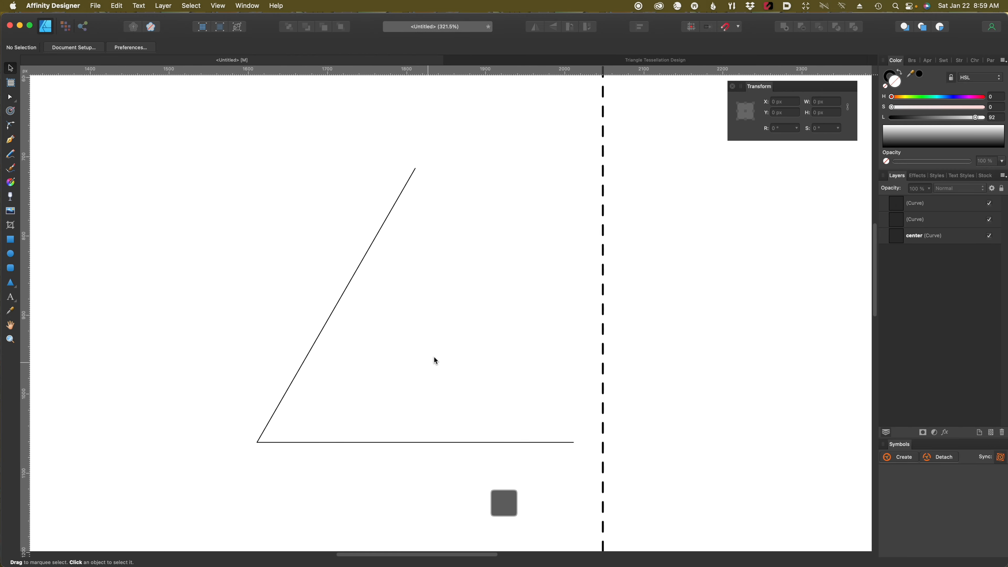
Duplicate the slanted line, flip the copy horizontally and move it right to close the triangle between the apex and the base's right end
{"action": "left_click", "coordinate": [363, 258]}
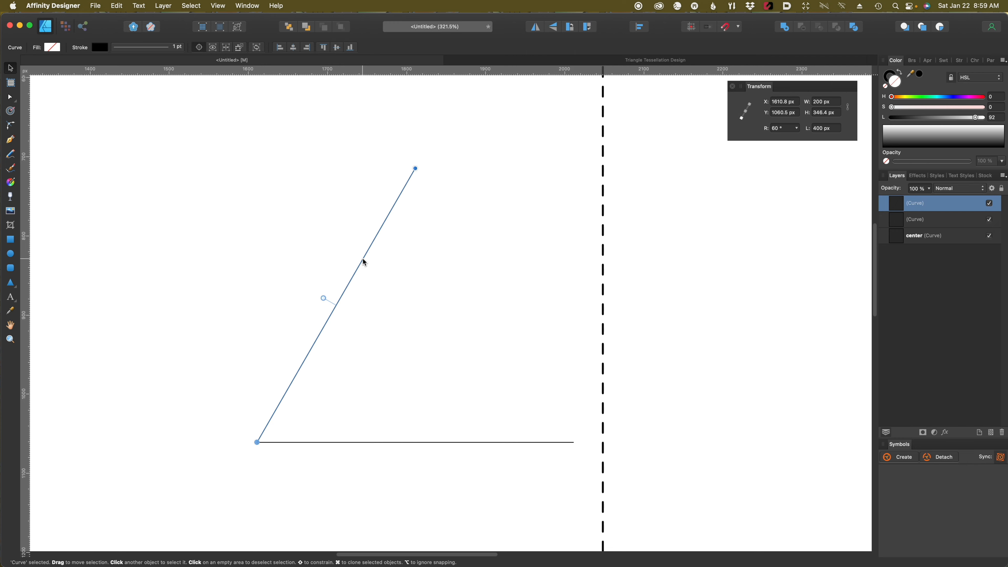
{"action": "key", "text": "super+j"}
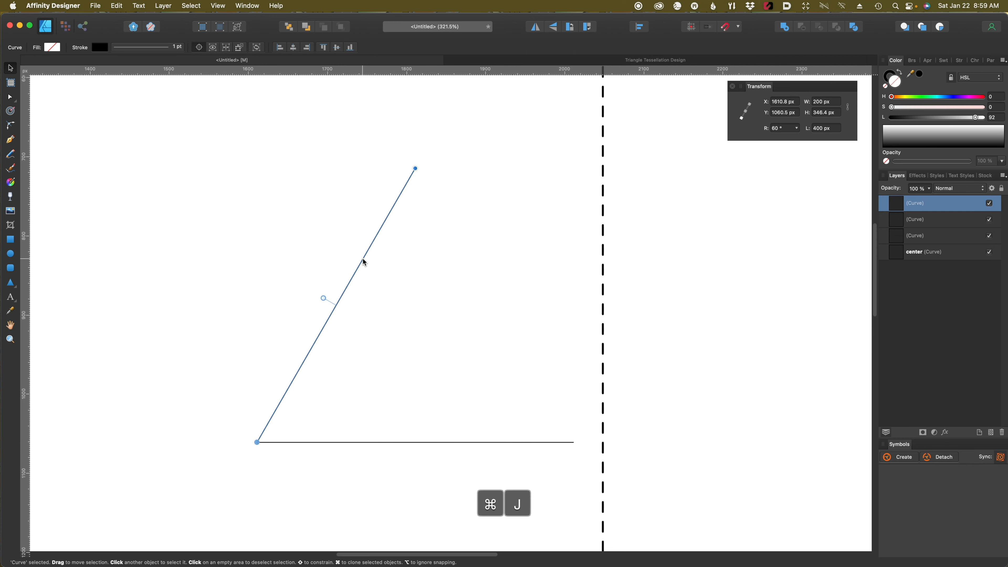
{"action": "left_click", "coordinate": [535, 32]}
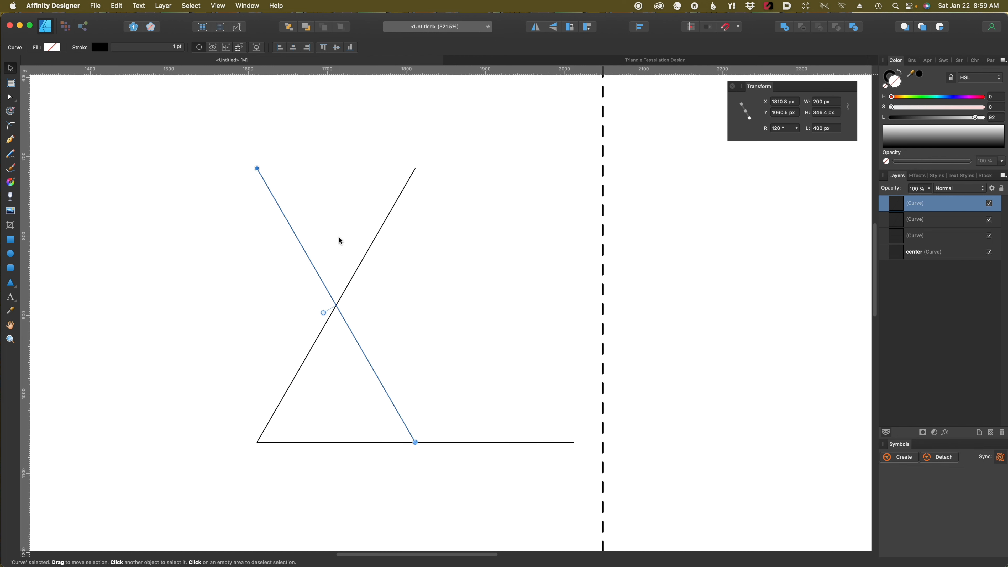
{"action": "key", "text": "shift"}
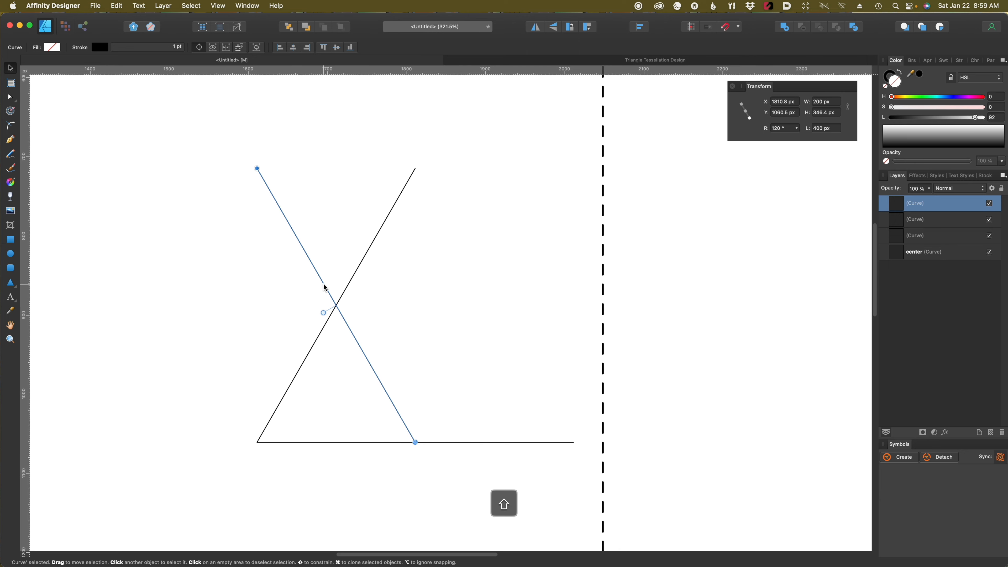
{"action": "left_click_drag", "start_coordinate": [327, 287], "coordinate": [485, 282]}
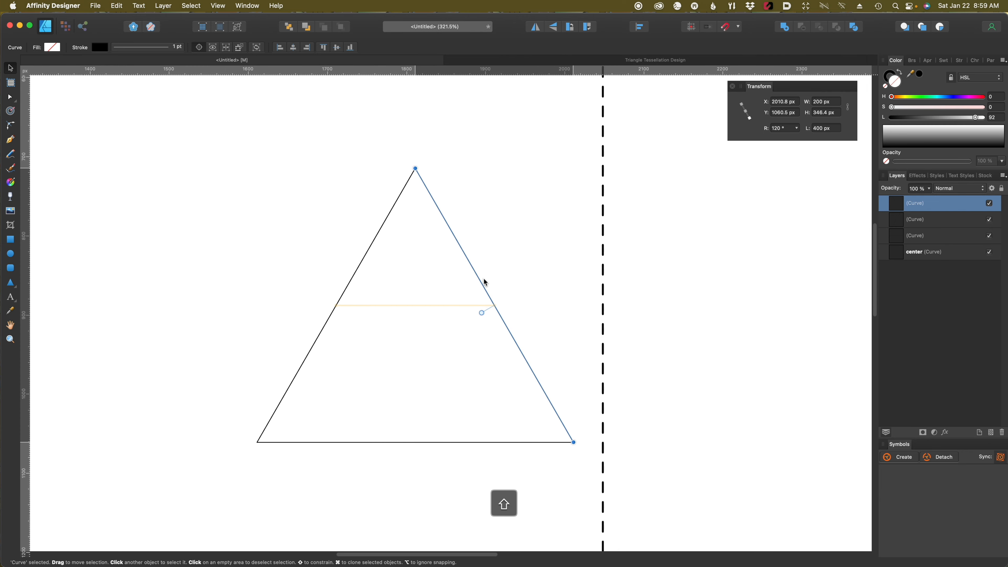
Inspect up close the triangle's apex where the two slanted sides meet
{"action": "scroll", "coordinate": [456, 282], "scroll_direction": "up", "scroll_amount": 5}
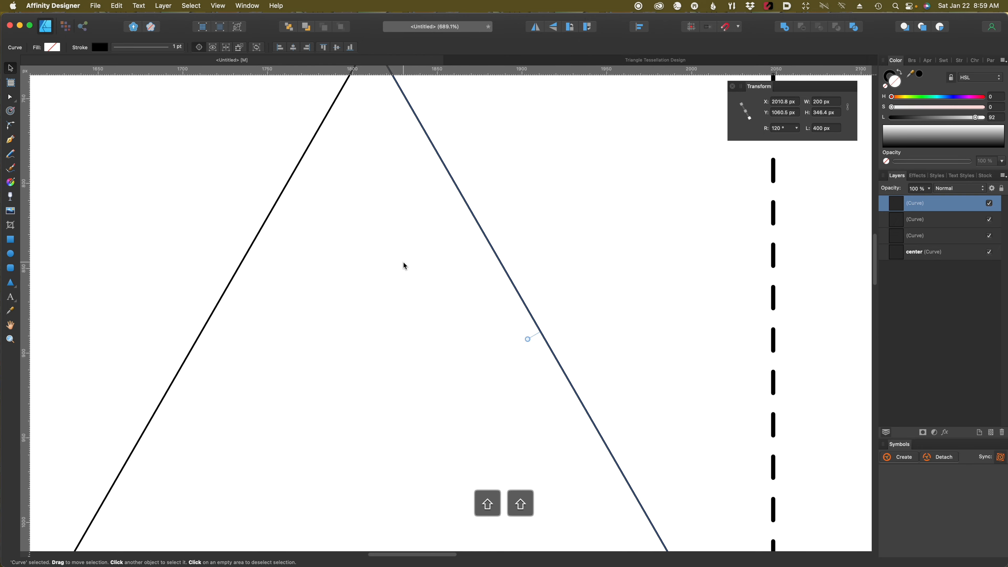
{"action": "key", "text": "space"}
{"action": "left_click_drag", "start_coordinate": [400, 263], "coordinate": [398, 441]}
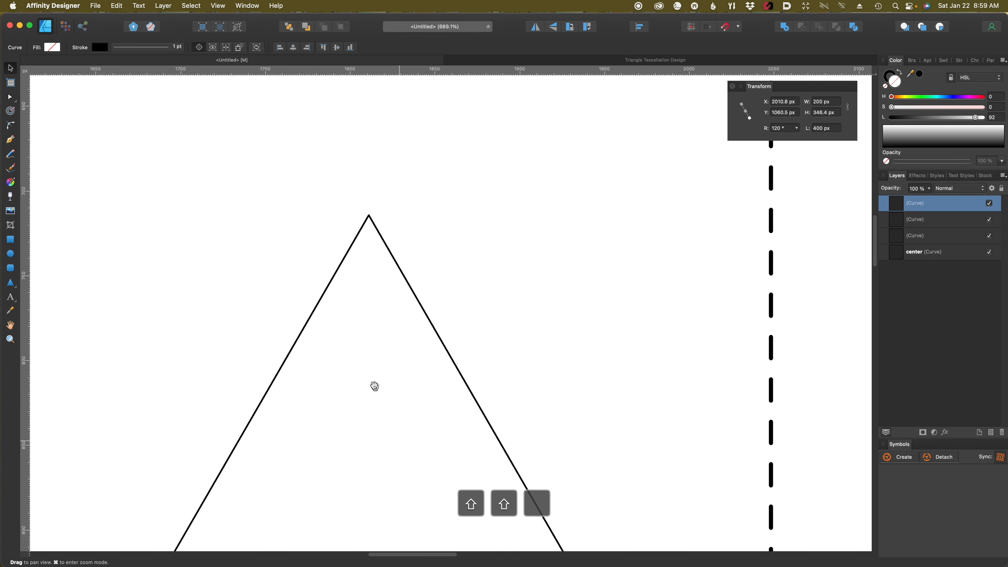
{"action": "scroll", "coordinate": [356, 295], "scroll_direction": "up", "scroll_amount": 5}
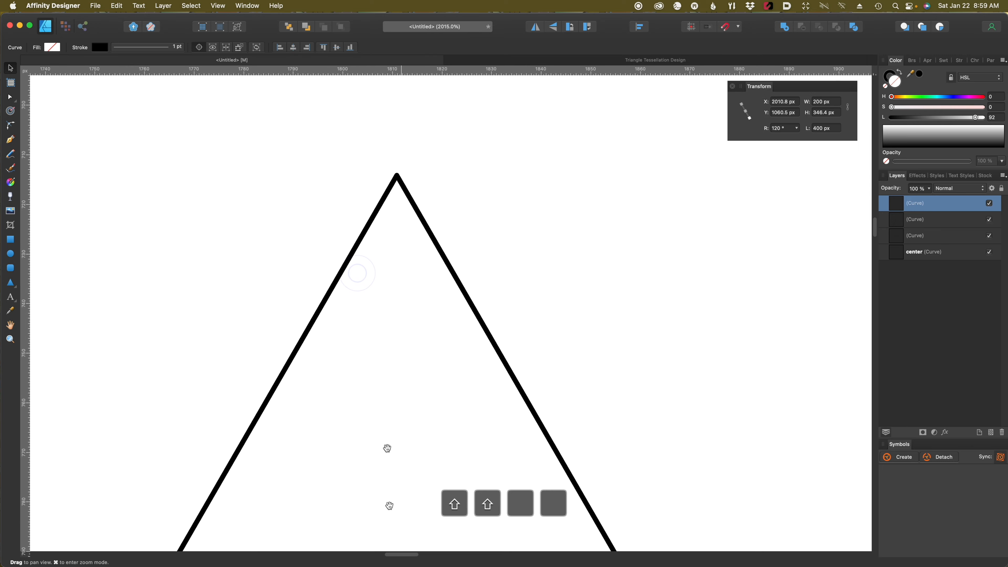
{"action": "key", "text": "space"}
{"action": "left_click_drag", "start_coordinate": [403, 385], "coordinate": [402, 415]}
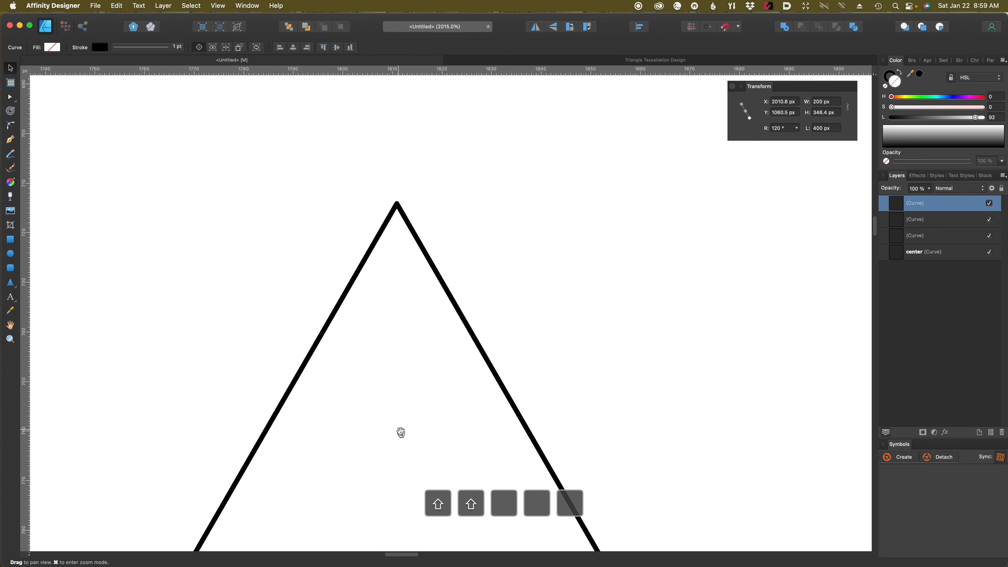
{"action": "scroll", "coordinate": [398, 330], "scroll_direction": "up", "scroll_amount": 3}
{"action": "key", "text": "space"}
{"action": "left_click_drag", "start_coordinate": [392, 288], "coordinate": [395, 421]}
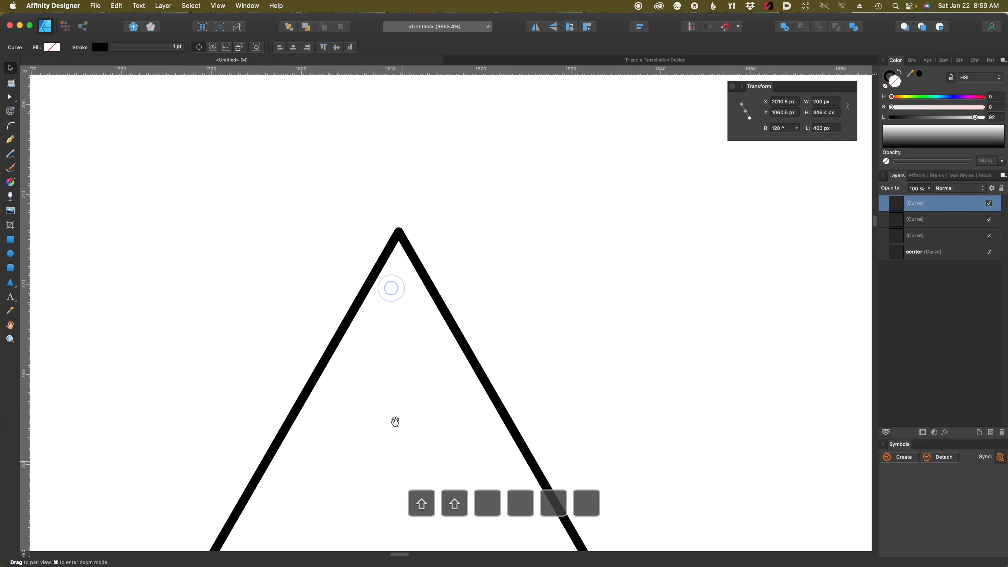
Follow the triangle's right side down and inspect the lower-right corner where it meets the base
{"action": "left_click_drag", "start_coordinate": [409, 477], "coordinate": [384, 99]}
{"action": "left_click_drag", "start_coordinate": [477, 309], "coordinate": [318, 37]}
{"action": "left_click_drag", "start_coordinate": [528, 398], "coordinate": [375, 189]}
{"action": "left_click_drag", "start_coordinate": [452, 333], "coordinate": [333, 90]}
{"action": "left_click_drag", "start_coordinate": [455, 282], "coordinate": [249, 1]}
{"action": "left_click_drag", "start_coordinate": [405, 290], "coordinate": [259, 99]}
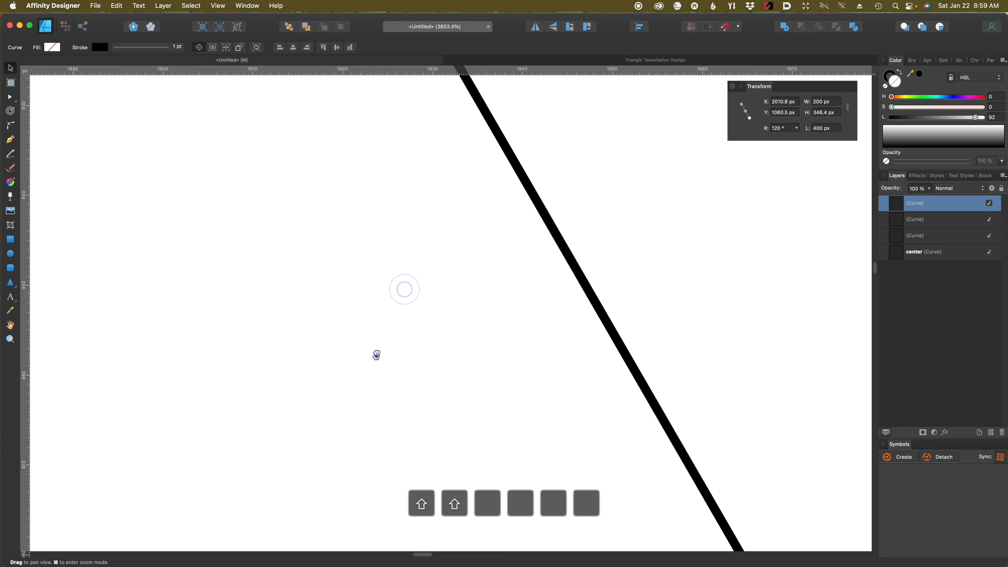
{"action": "left_click_drag", "start_coordinate": [376, 357], "coordinate": [285, 4]}
{"action": "left_click_drag", "start_coordinate": [508, 364], "coordinate": [221, 70]}
{"action": "left_click_drag", "start_coordinate": [531, 430], "coordinate": [426, 300]}
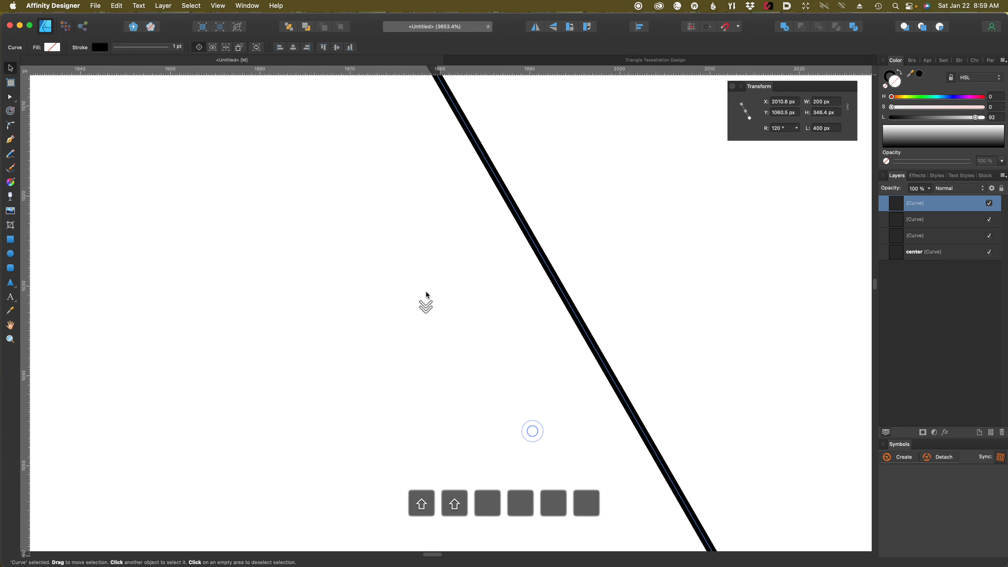
{"action": "scroll", "coordinate": [422, 296], "scroll_direction": "down", "scroll_amount": 3}
{"action": "scroll", "coordinate": [797, 414], "scroll_direction": "up", "scroll_amount": 1}
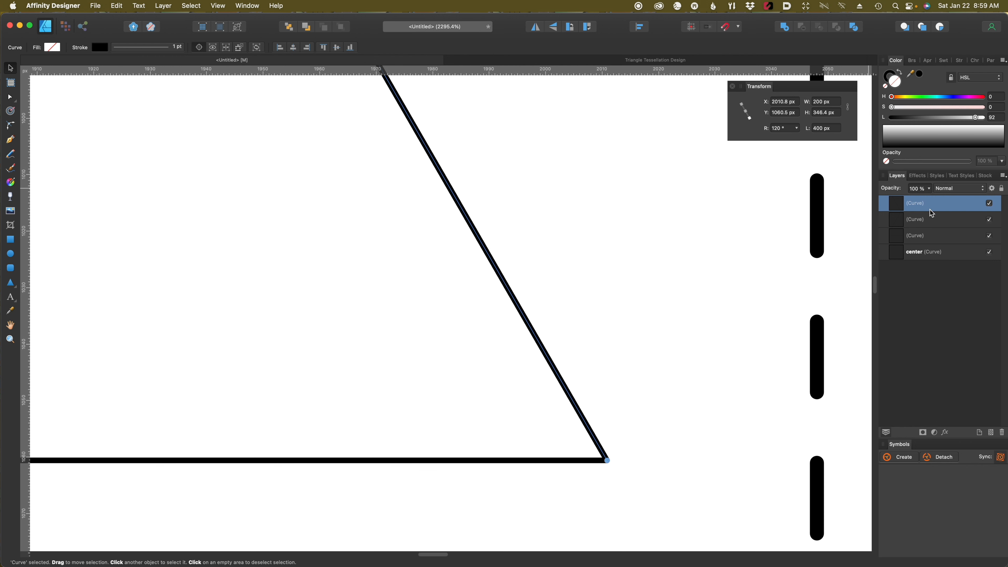
Rename the layer of the triangle's horizontal bottom line "basw"
{"action": "left_click", "coordinate": [935, 237], "text": "shift"}
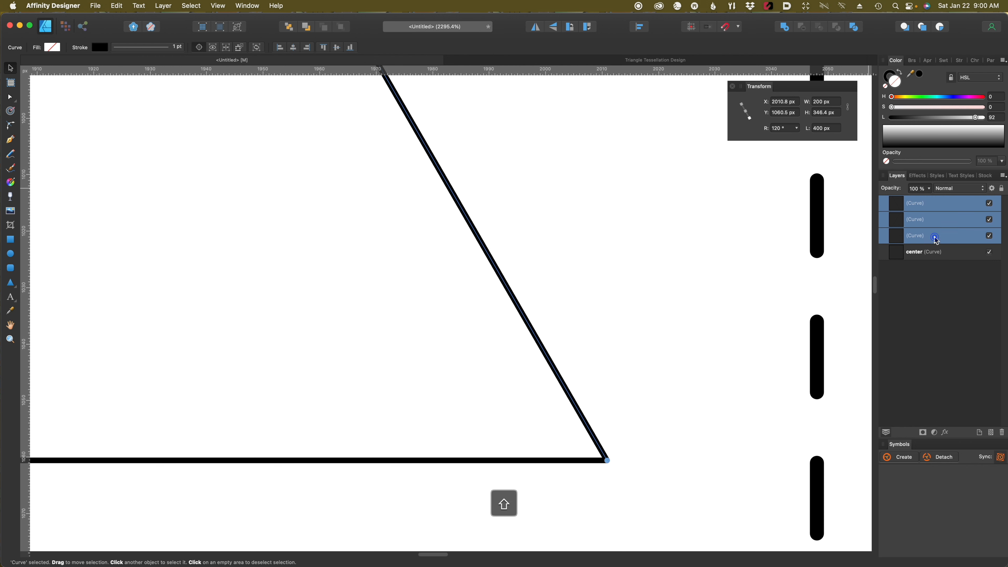
{"action": "left_click", "coordinate": [816, 273]}
{"action": "left_click", "coordinate": [332, 459]}
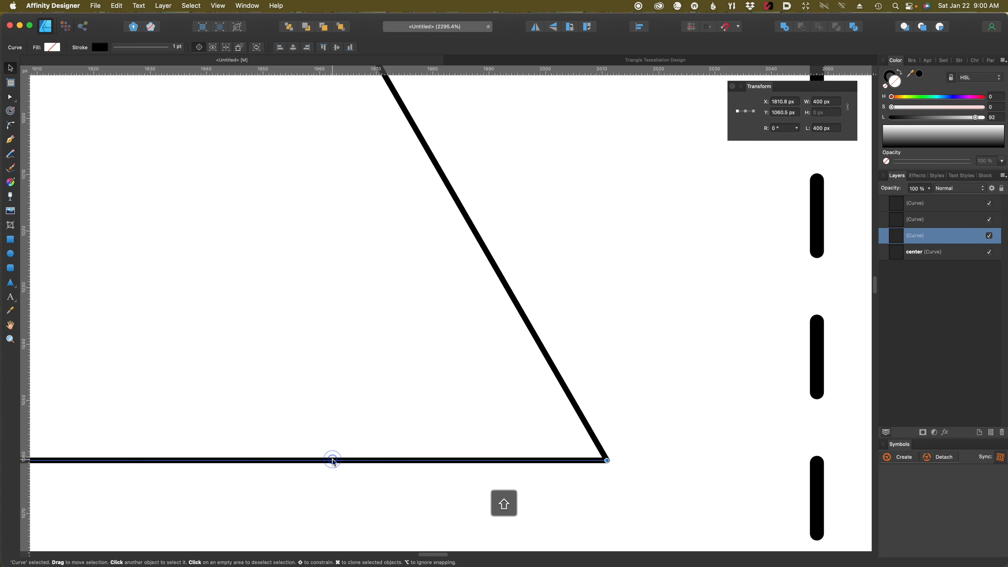
{"action": "double_click", "coordinate": [915, 237]}
{"action": "type", "text": "ba"}
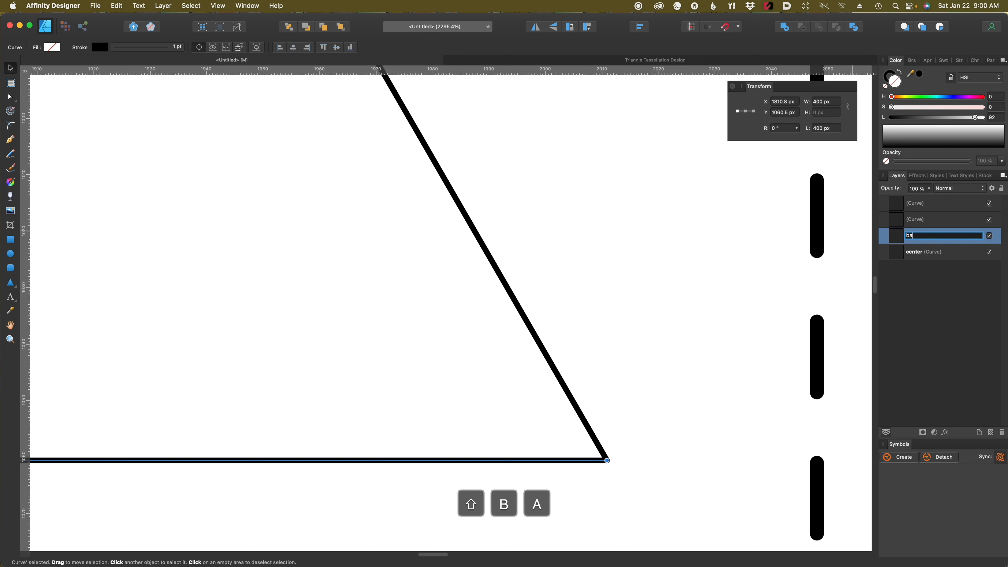
{"action": "type", "text": "sw"}
{"action": "key", "text": "Return"}
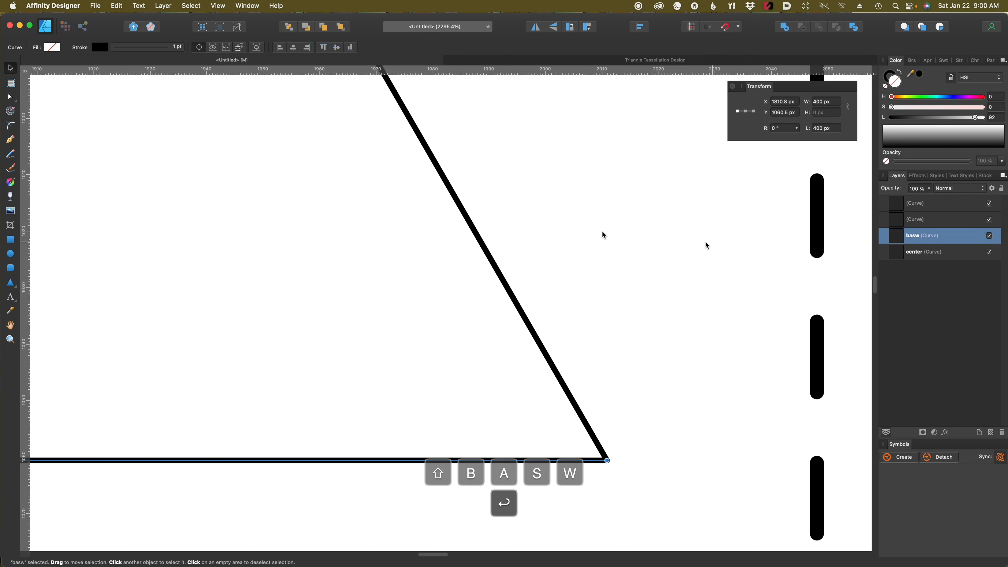
Name the triangle's right side curve "R" and its left side curve "L" in the layer list
{"action": "left_click", "coordinate": [477, 243]}
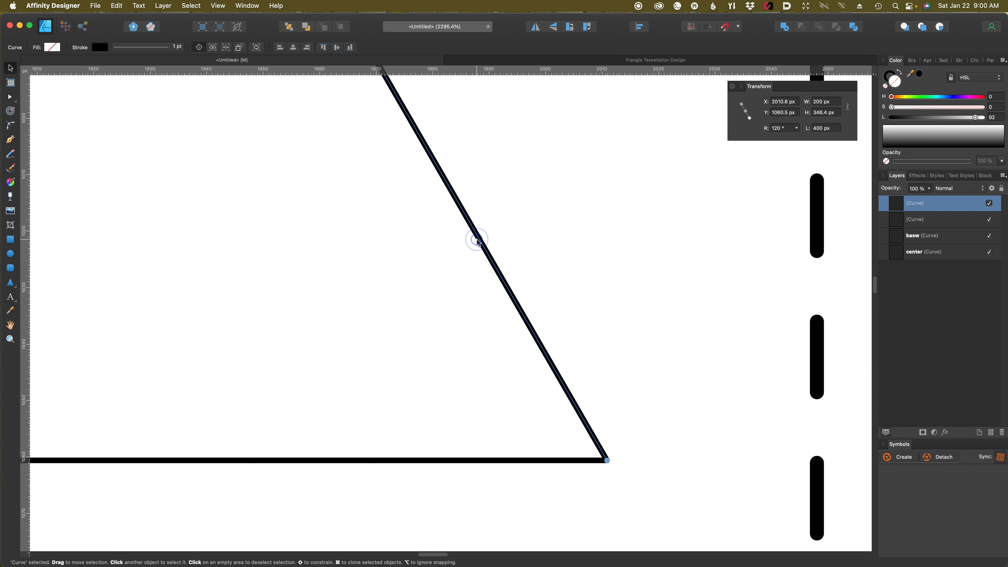
{"action": "double_click", "coordinate": [929, 204]}
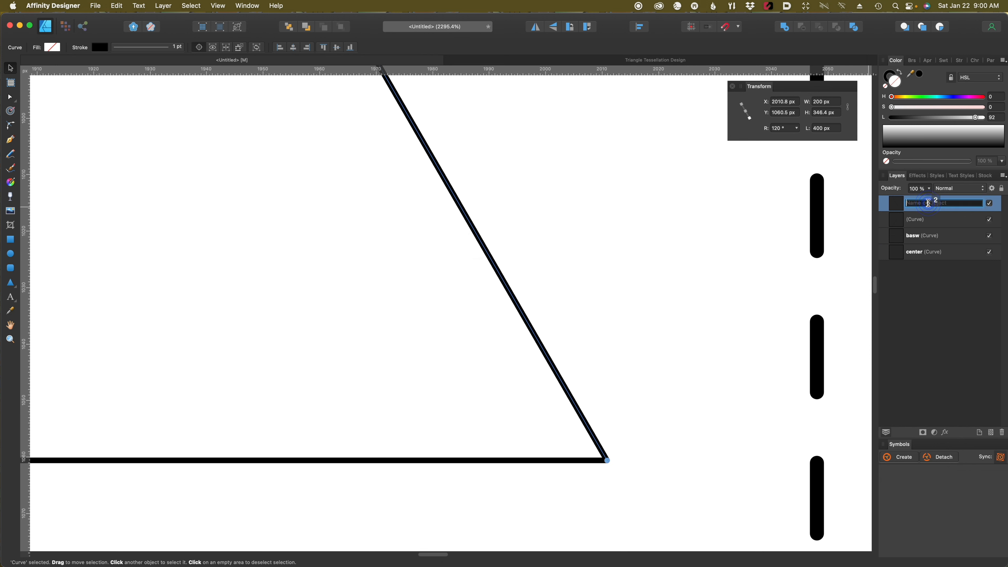
{"action": "type", "text": "R"}
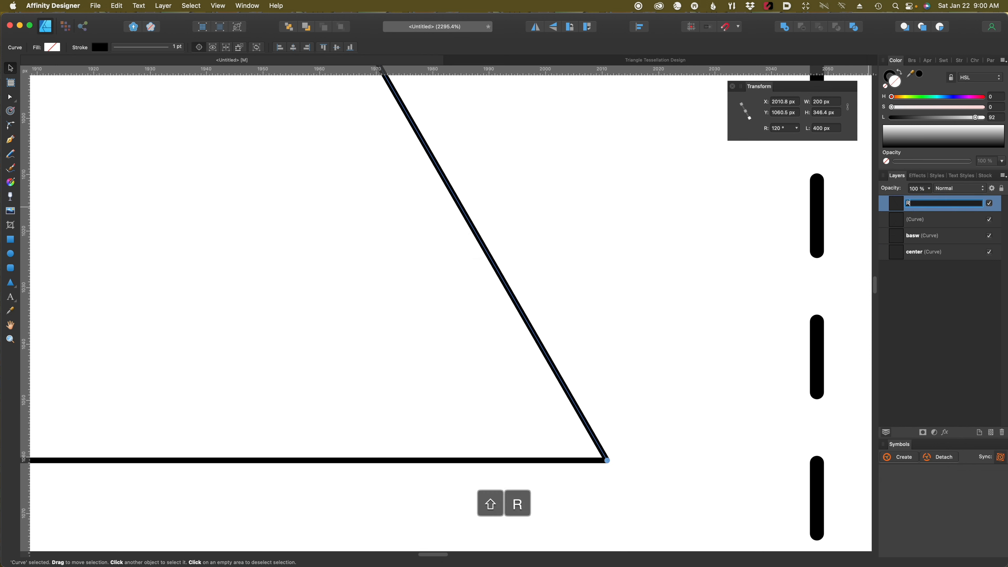
{"action": "key", "text": "Return"}
{"action": "double_click", "coordinate": [918, 221]}
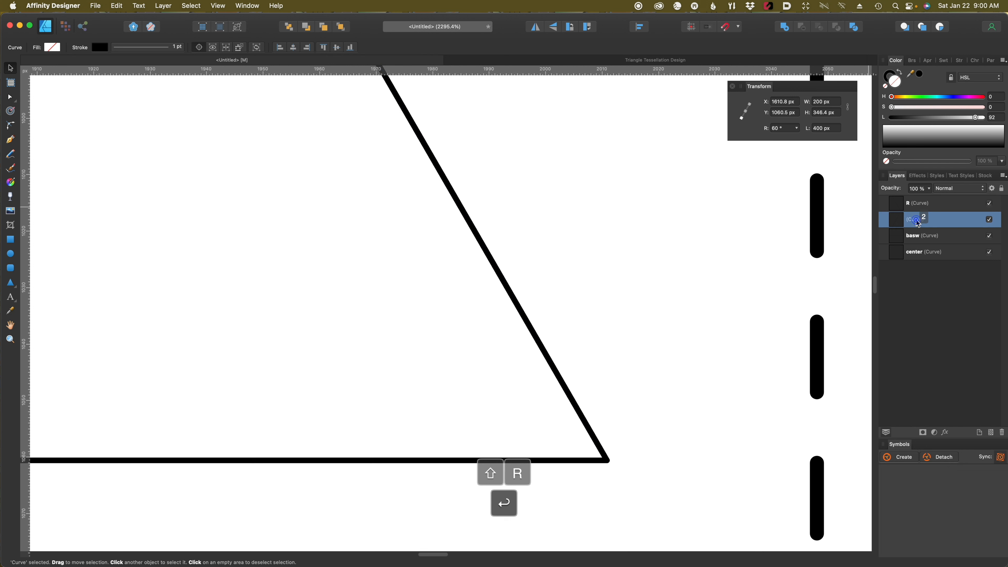
{"action": "type", "text": "L"}
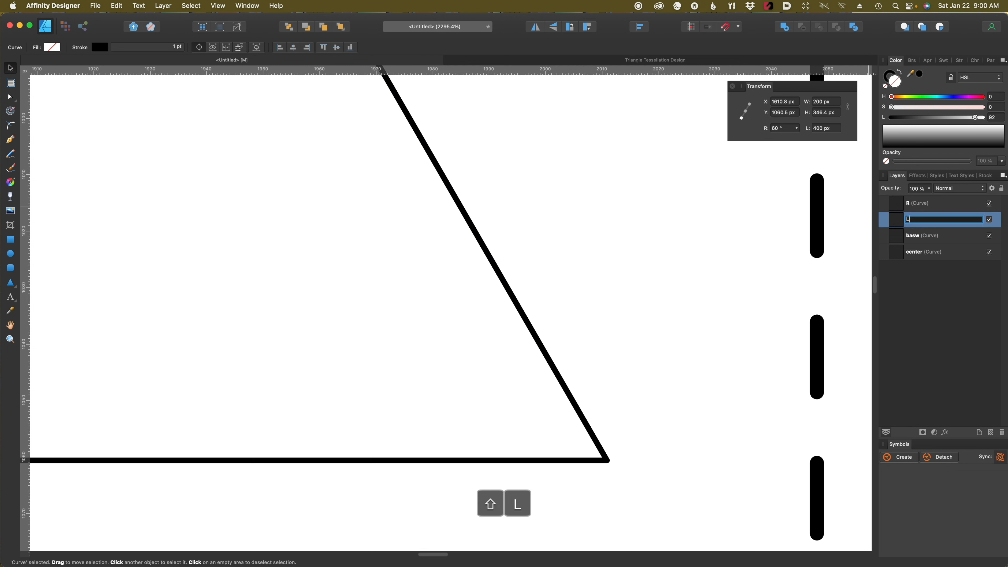
{"action": "key", "text": "Return"}
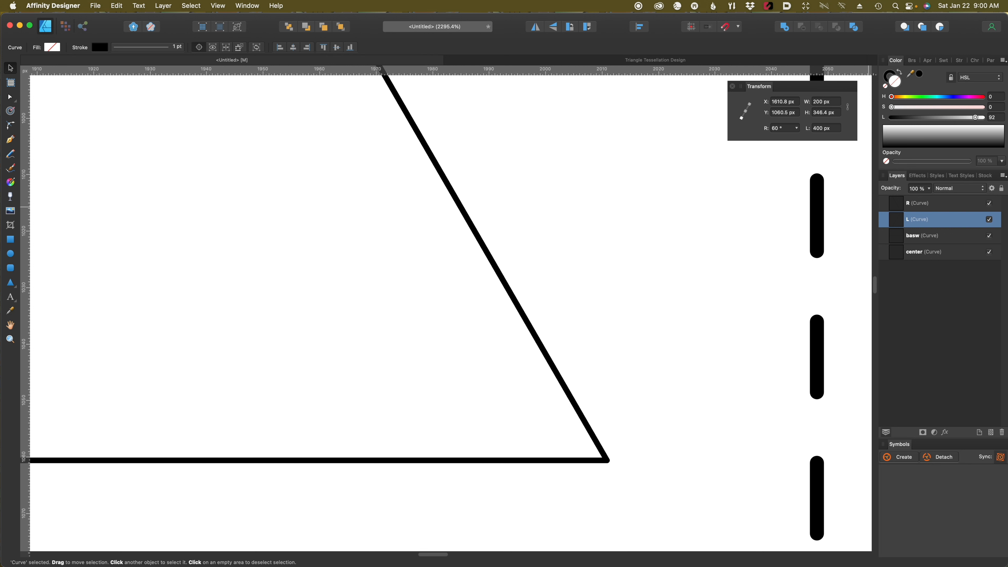
Bring the whole triangle into view and check its overall shape
{"action": "key", "text": "space"}
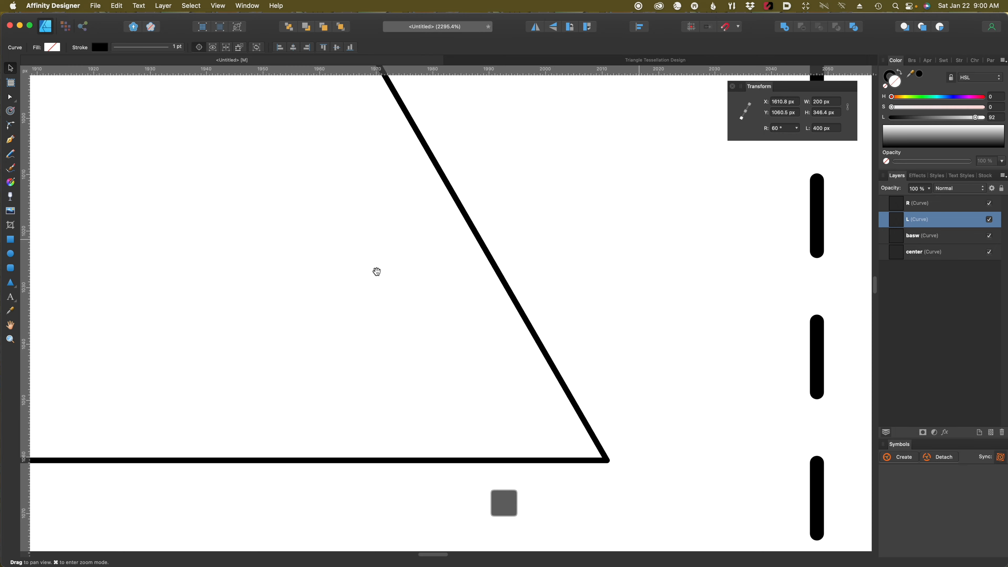
{"action": "left_click_drag", "start_coordinate": [377, 272], "coordinate": [552, 301]}
{"action": "scroll", "coordinate": [548, 303], "scroll_direction": "down", "scroll_amount": 5}
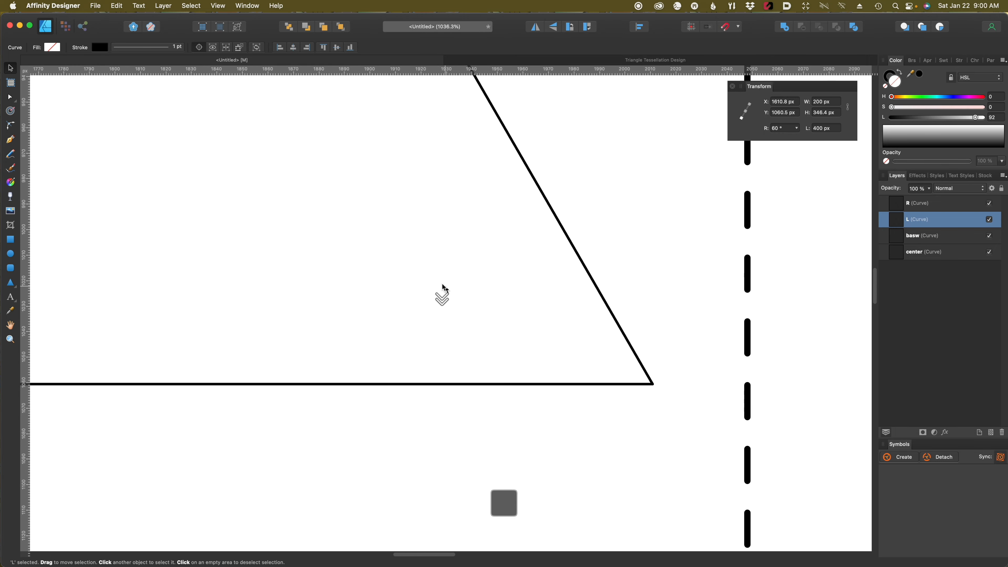
{"action": "key", "text": "space"}
{"action": "left_click_drag", "start_coordinate": [407, 272], "coordinate": [531, 344]}
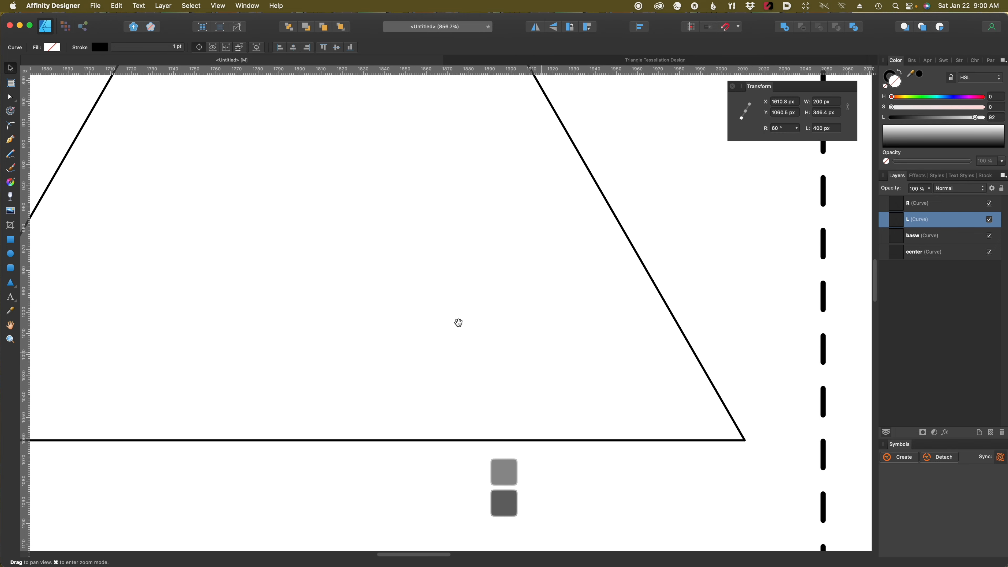
{"action": "scroll", "coordinate": [459, 323], "scroll_direction": "down", "scroll_amount": 2}
{"action": "left_click_drag", "start_coordinate": [459, 323], "coordinate": [493, 418]}
{"action": "scroll", "coordinate": [509, 357], "scroll_direction": "down", "scroll_amount": 2}
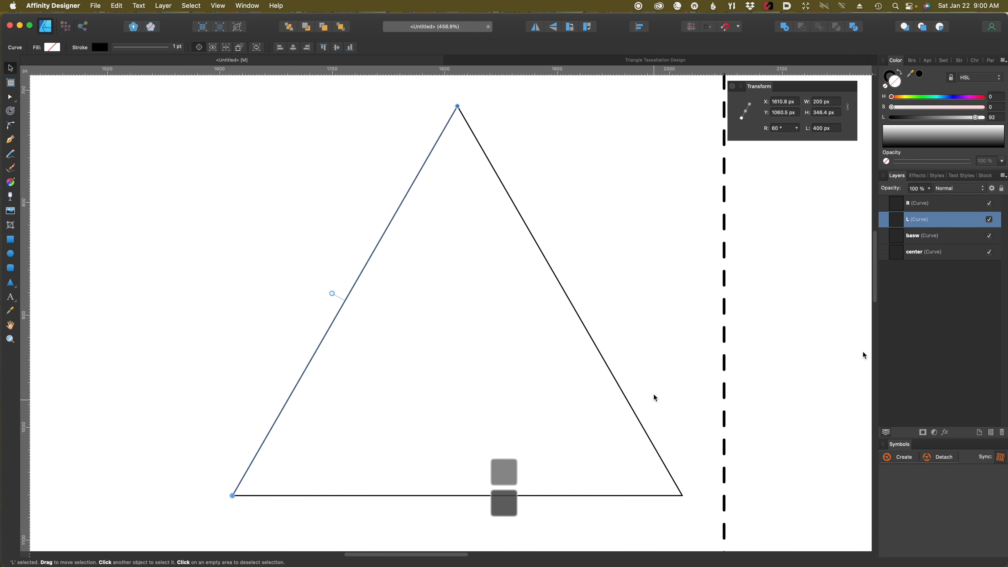
Correct the name of the triangle's bottom line layer to "base"
{"action": "left_click", "coordinate": [942, 207]}
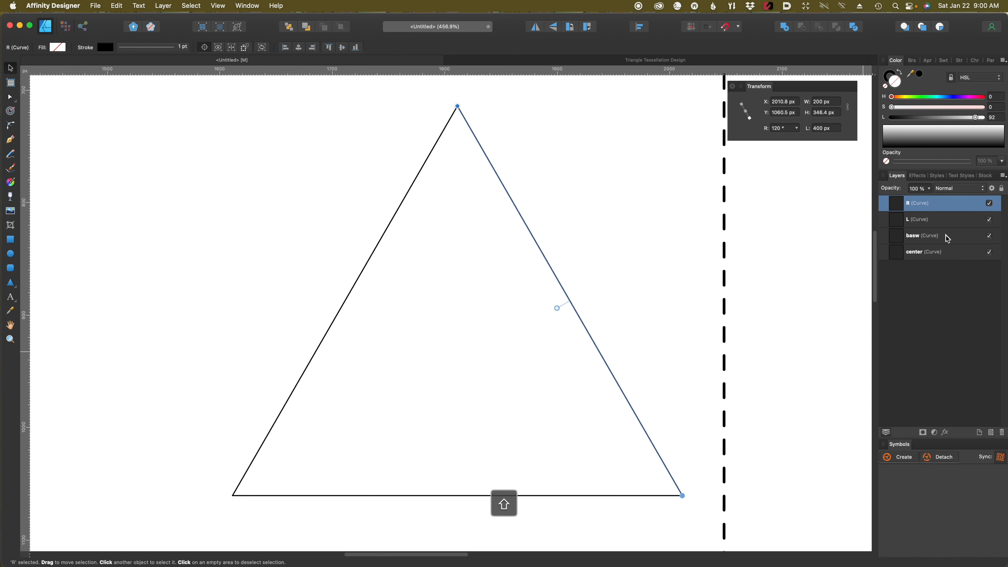
{"action": "left_click", "coordinate": [913, 240]}
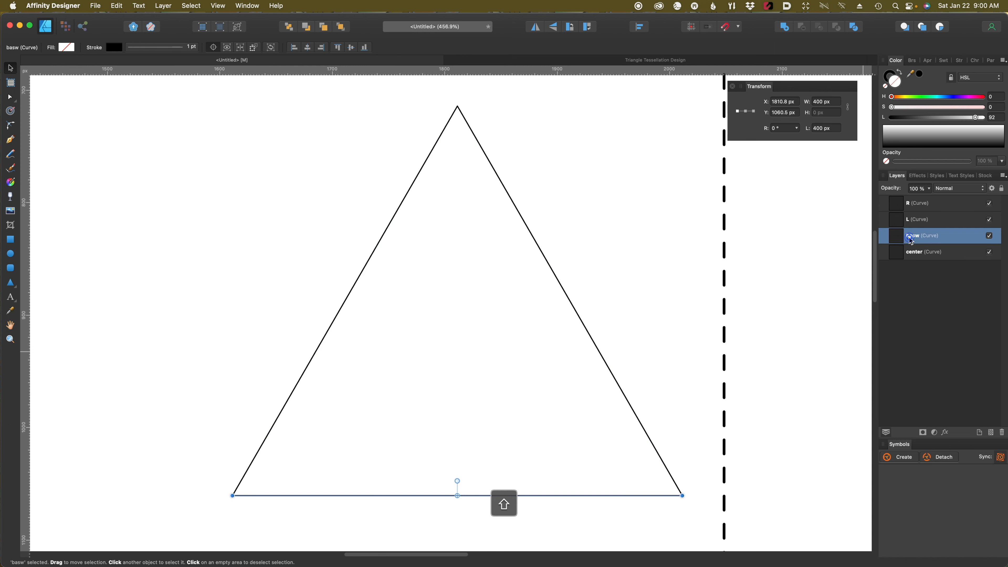
{"action": "double_click", "coordinate": [912, 235]}
{"action": "left_click", "coordinate": [929, 235]}
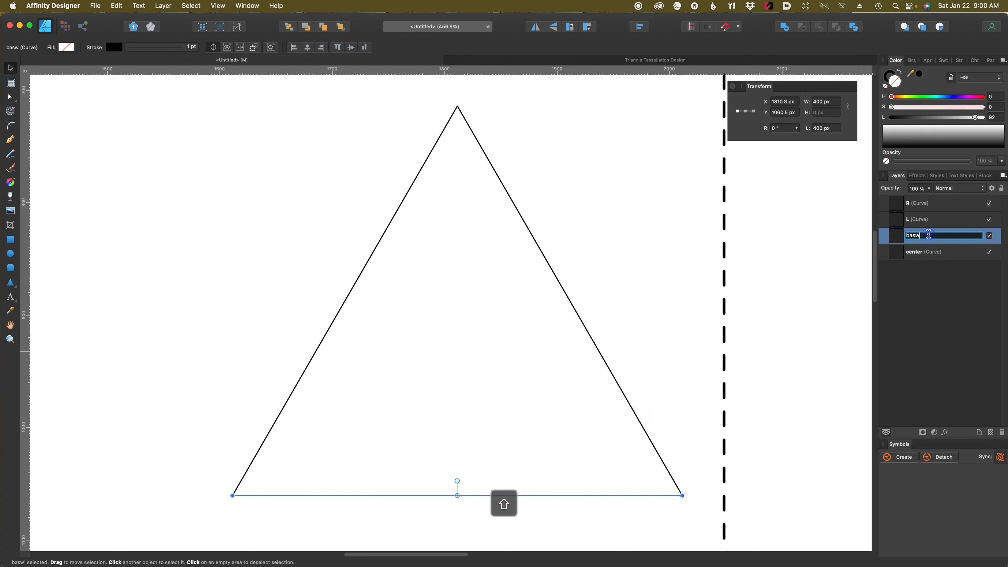
{"action": "key", "text": "BackSpace"}
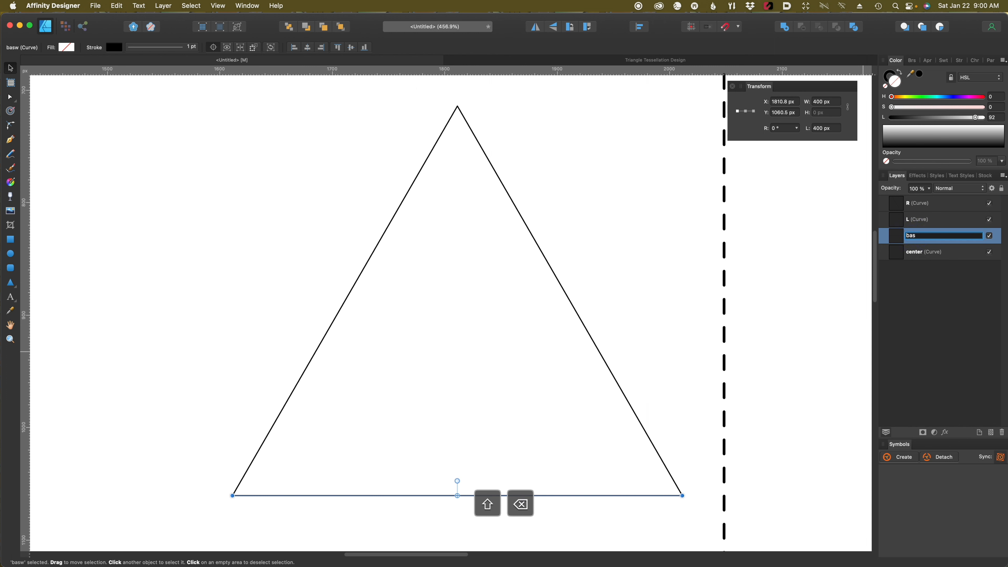
{"action": "type", "text": "e"}
{"action": "key", "text": "Return"}
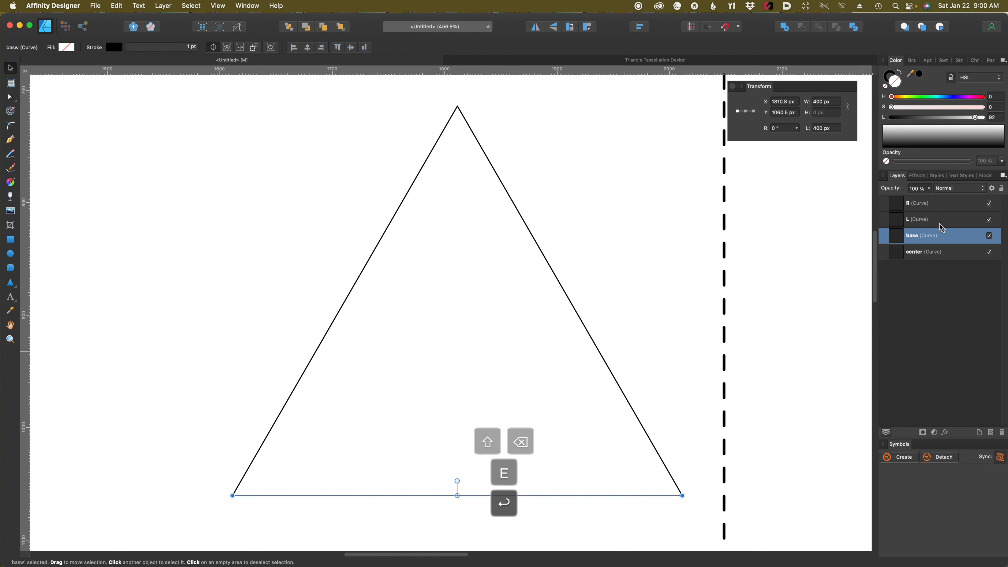
Group the R, L and base curves and centre the group horizontally on the spread
{"action": "left_click", "coordinate": [943, 210], "text": "shift"}
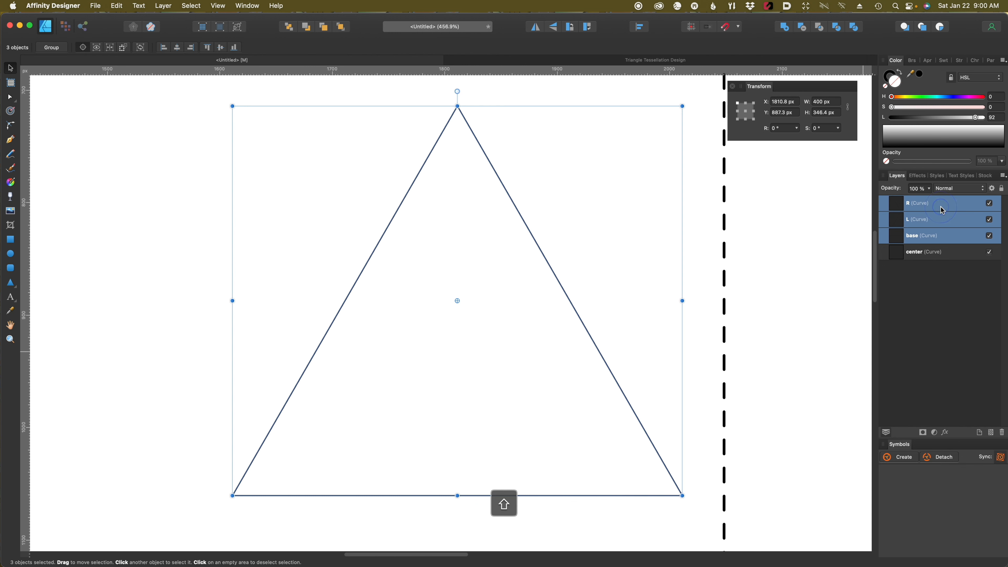
{"action": "key", "text": "super+g"}
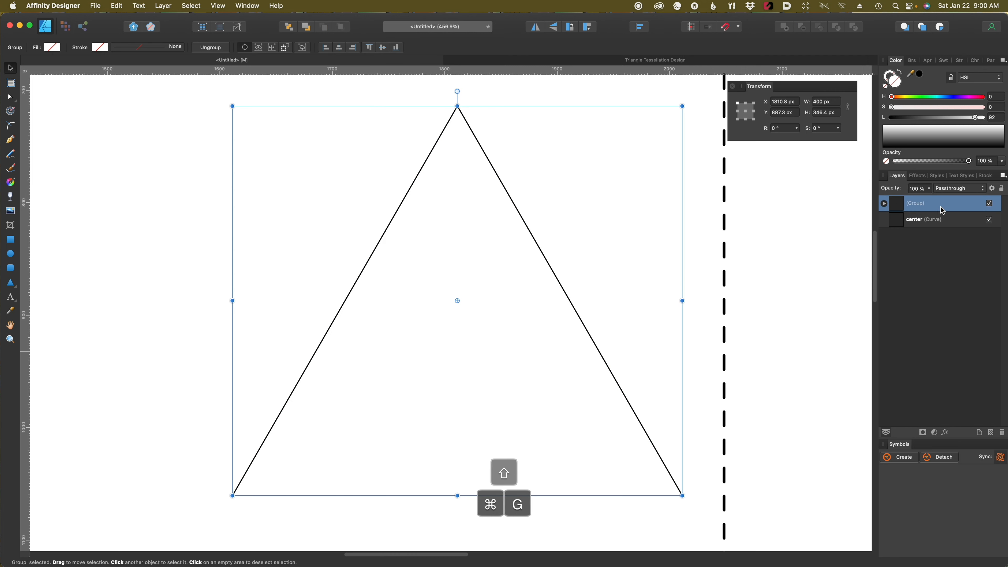
{"action": "left_click", "coordinate": [640, 27]}
{"action": "left_click", "coordinate": [658, 56]}
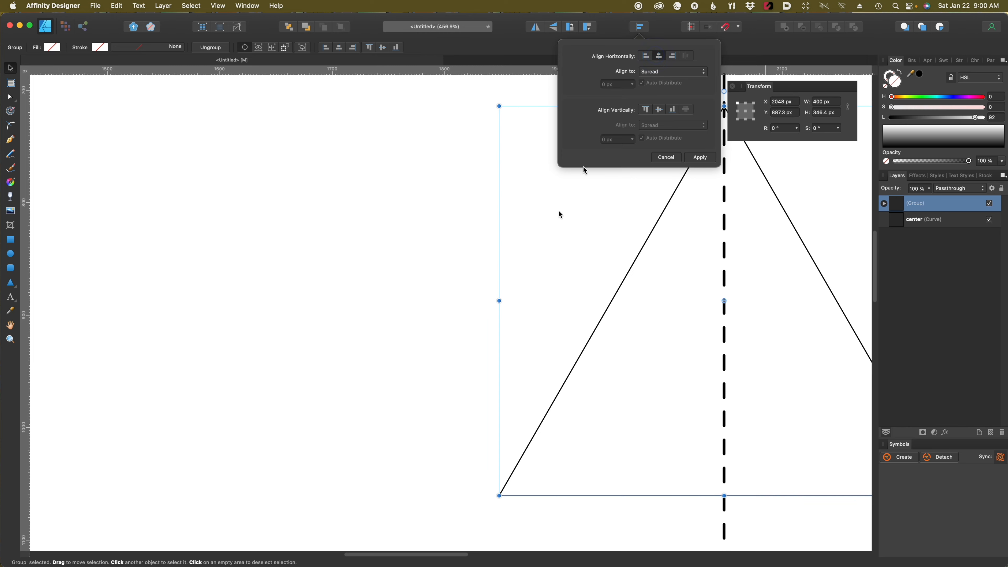
{"action": "left_click", "coordinate": [380, 276]}
{"action": "key", "text": "space"}
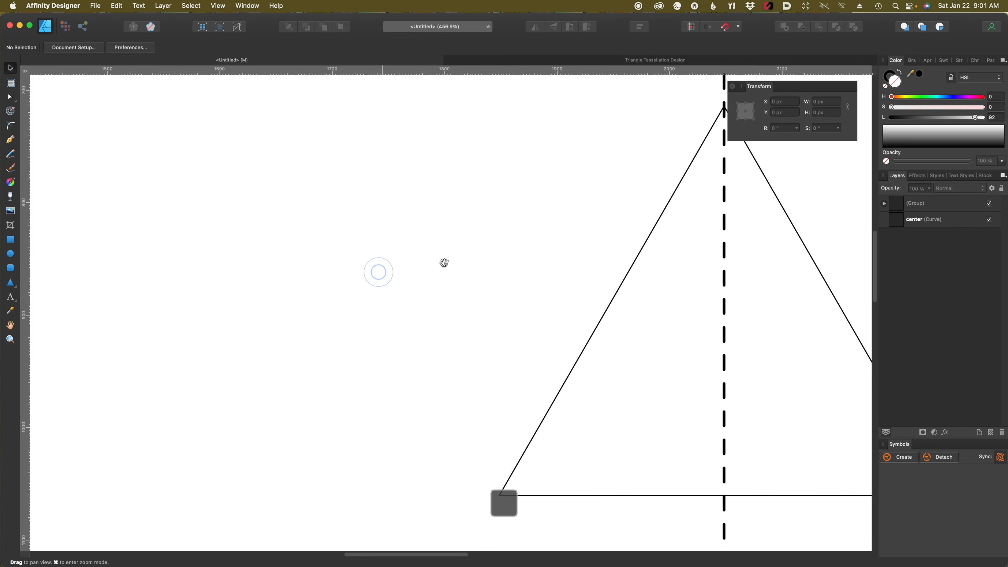
{"action": "left_click_drag", "start_coordinate": [444, 261], "coordinate": [241, 250]}
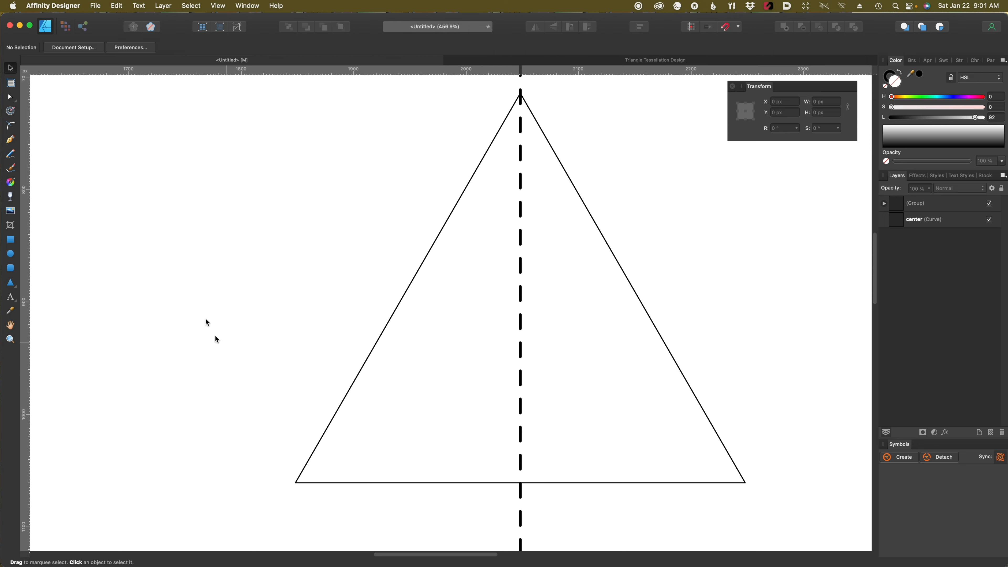
Hide the dashed center line and start a Pen curve at the triangle's apex, with its first smooth node just outside the left side
{"action": "left_click", "coordinate": [9, 141]}
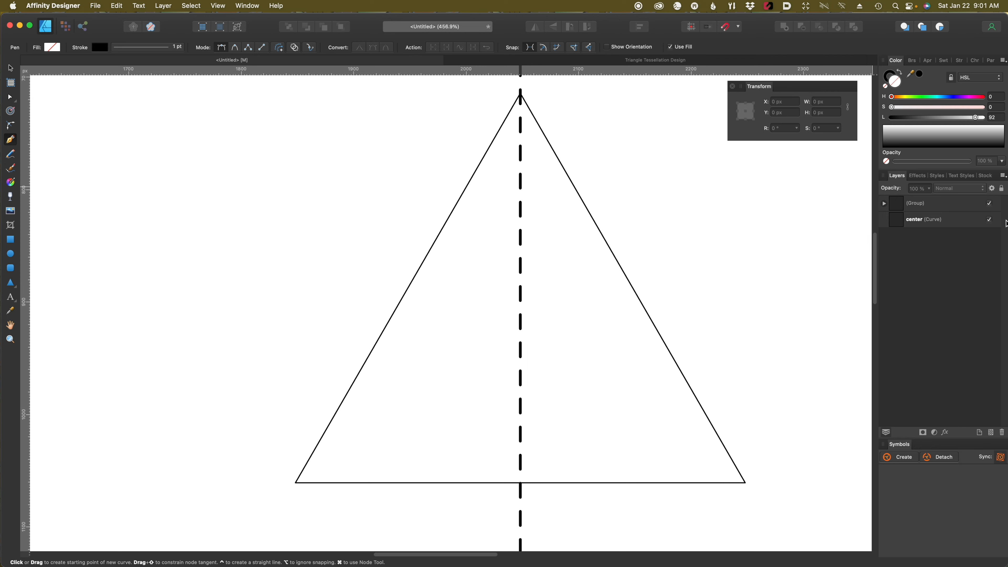
{"action": "left_click", "coordinate": [989, 219]}
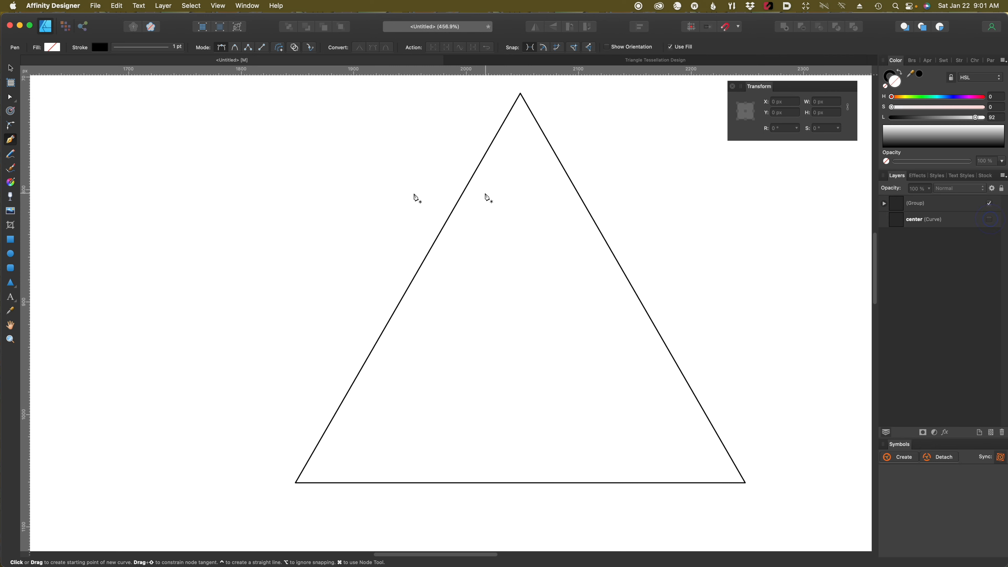
{"action": "key", "text": "space"}
{"action": "left_click_drag", "start_coordinate": [431, 196], "coordinate": [387, 280]}
{"action": "scroll", "coordinate": [385, 257], "scroll_direction": "up", "scroll_amount": 4}
{"action": "key", "text": "space"}
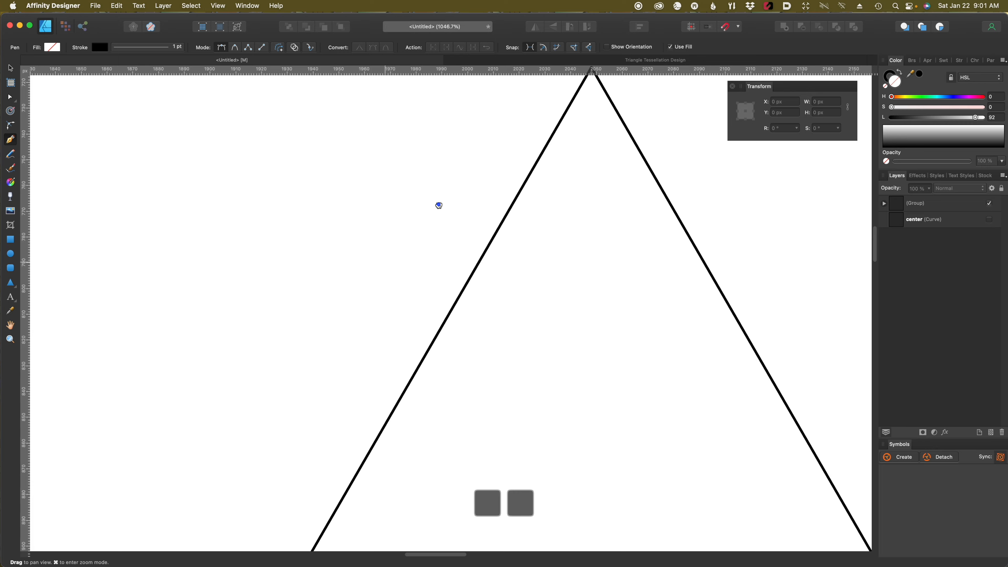
{"action": "left_click_drag", "start_coordinate": [439, 205], "coordinate": [281, 301]}
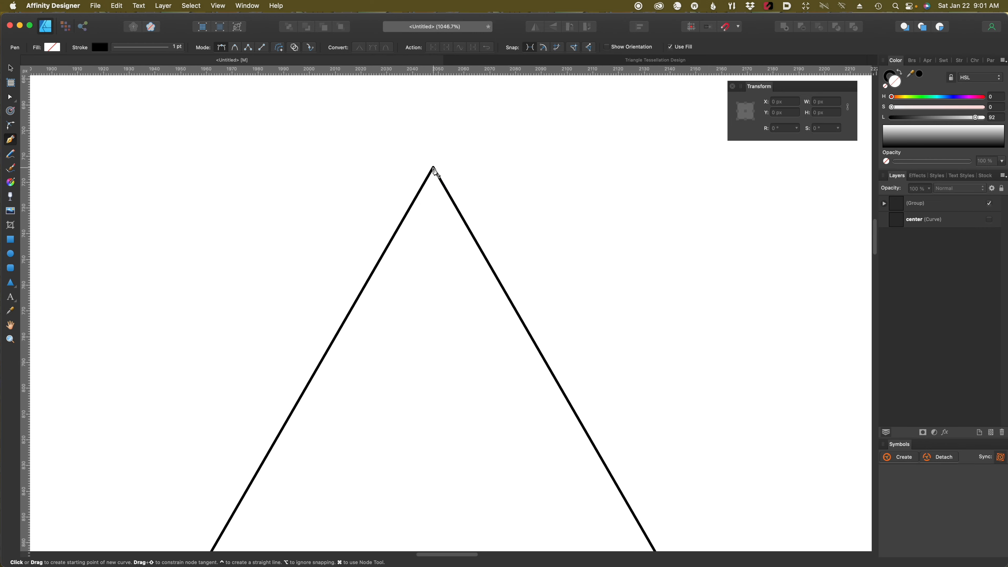
{"action": "left_click", "coordinate": [434, 169]}
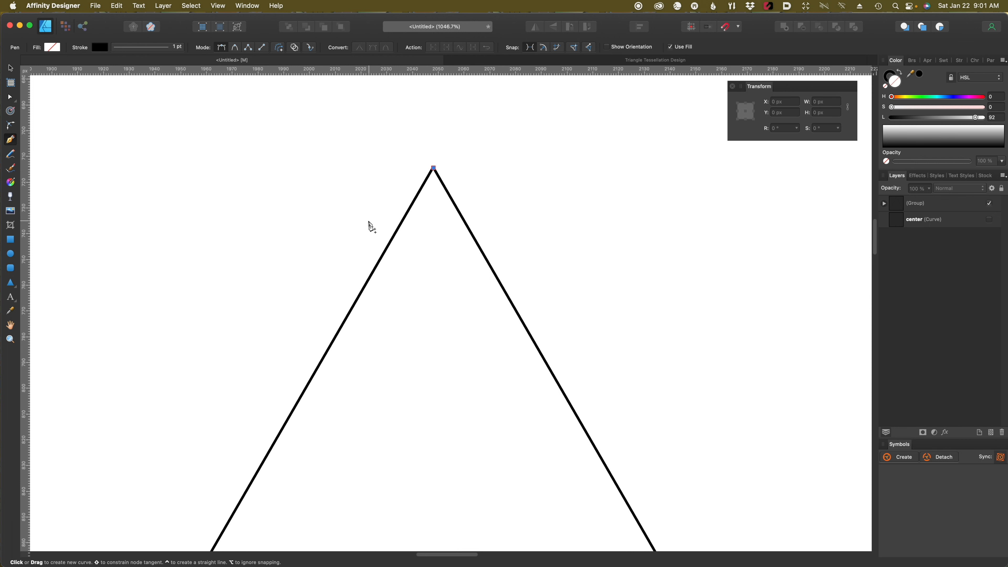
{"action": "left_click_drag", "start_coordinate": [359, 249], "coordinate": [333, 258]}
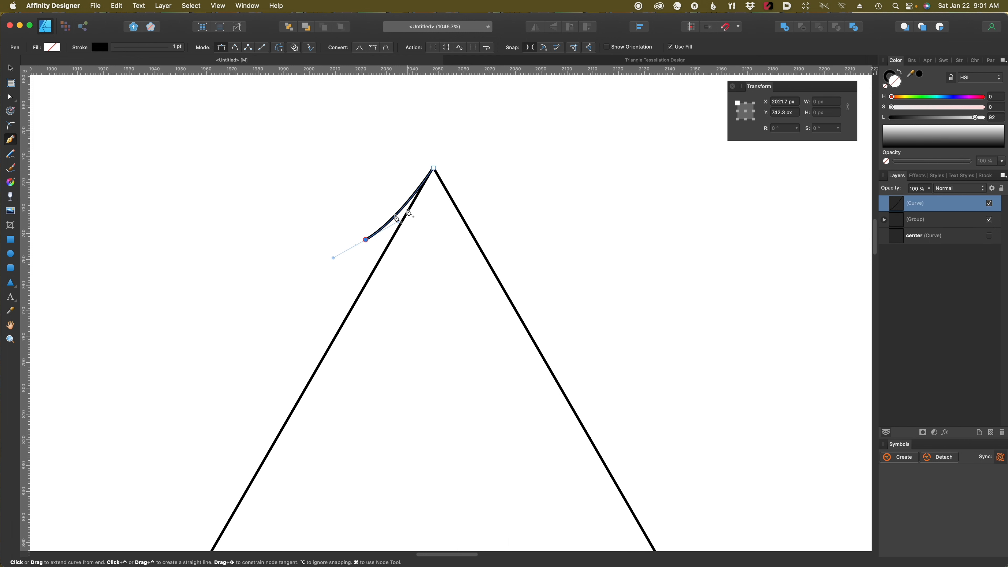
Extend the curve with smooth nodes in a wavy line down the outside of the triangle's left side, almost to the lower-left corner
{"action": "key", "text": "space"}
{"action": "left_click_drag", "start_coordinate": [275, 361], "coordinate": [396, 274]}
{"action": "scroll", "coordinate": [309, 317], "scroll_direction": "down", "scroll_amount": 5}
{"action": "scroll", "coordinate": [308, 316], "scroll_direction": "down", "scroll_amount": 1}
{"action": "key", "text": "space"}
{"action": "left_click_drag", "start_coordinate": [369, 285], "coordinate": [344, 306]}
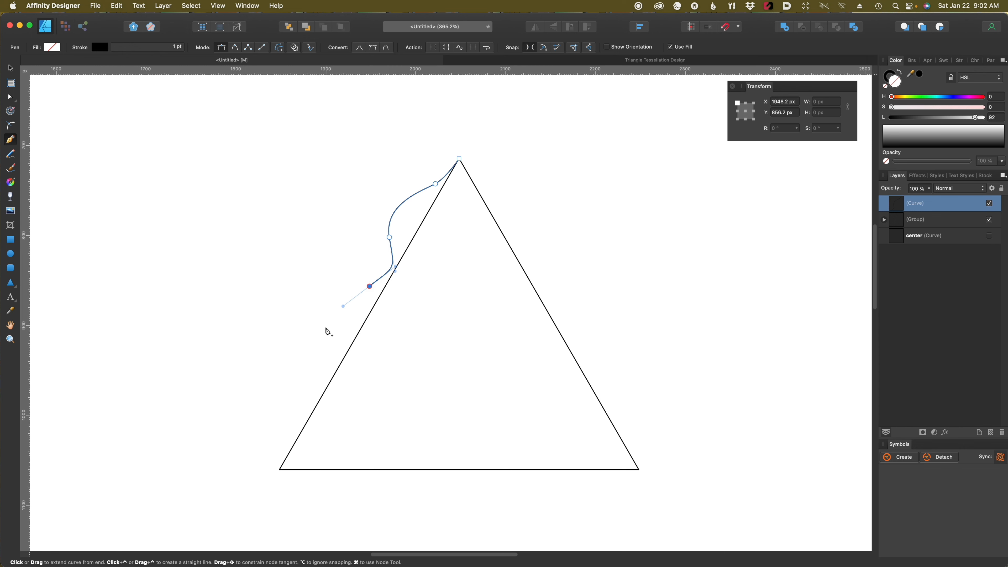
{"action": "left_click_drag", "start_coordinate": [327, 327], "coordinate": [267, 446]}
{"action": "left_click", "coordinate": [317, 387]}
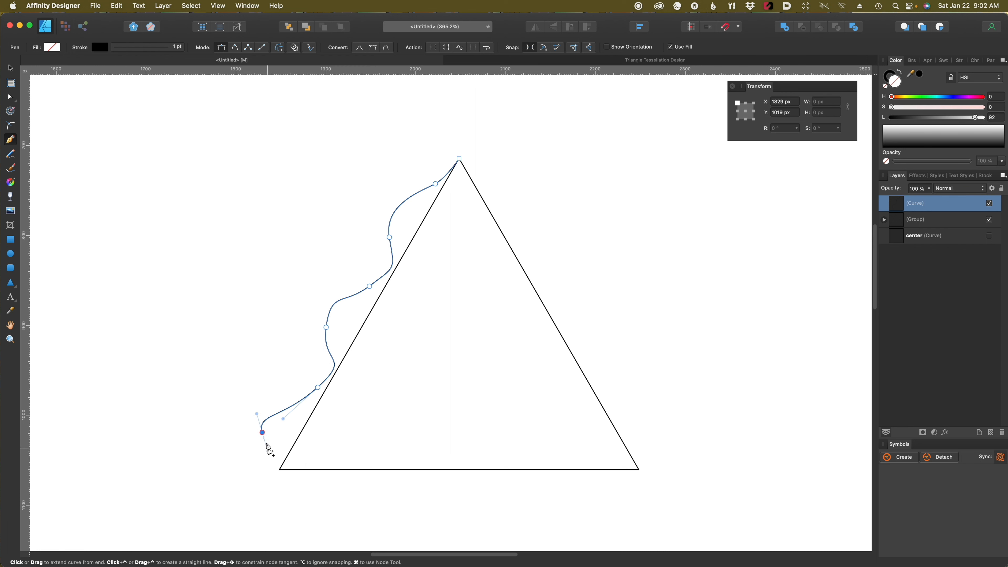
Finish the curve at the triangle's lower-left corner, pulling its last smooth node and handles in closer to the left side
{"action": "key", "text": "super"}
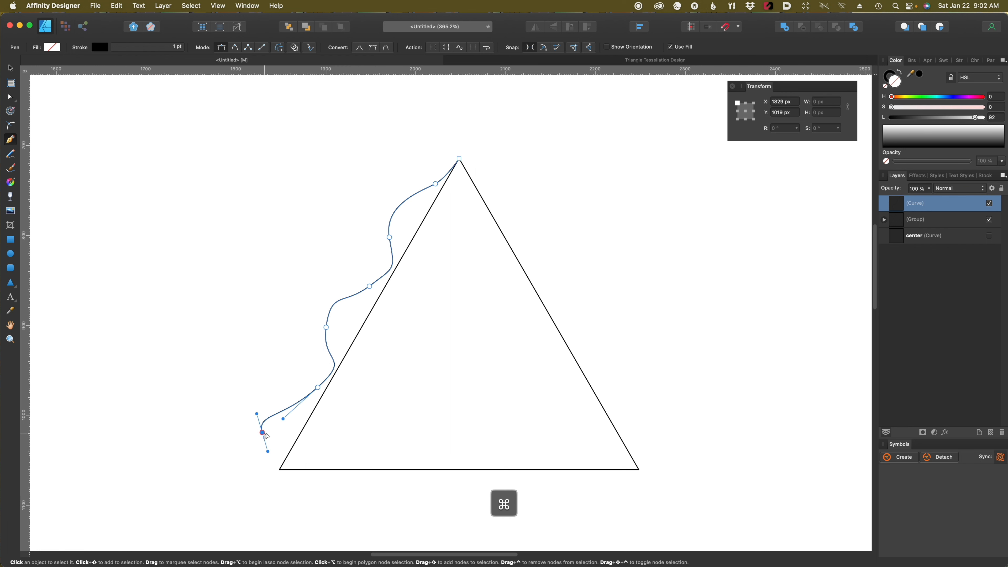
{"action": "left_click_drag", "start_coordinate": [265, 436], "coordinate": [295, 431]}
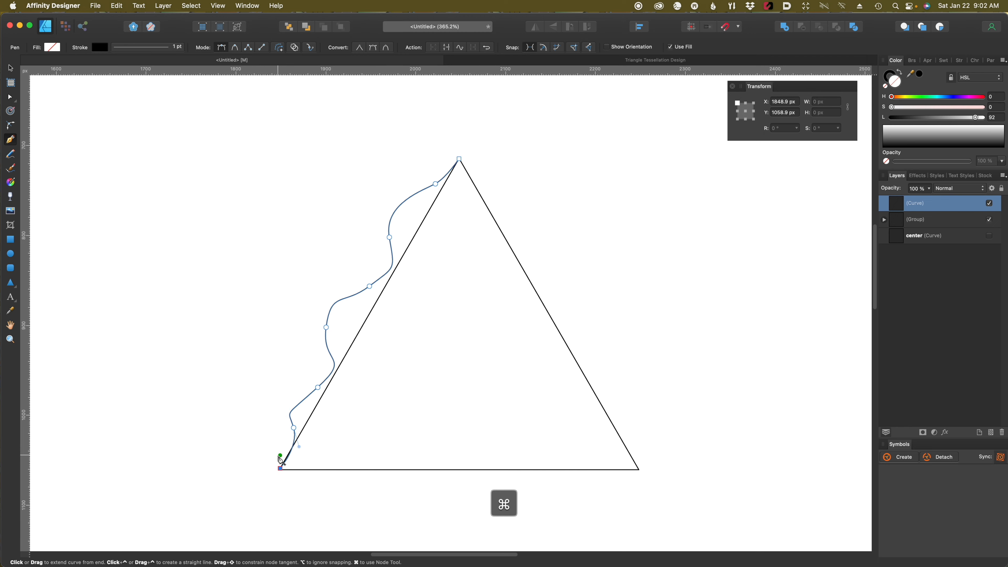
{"action": "scroll", "coordinate": [280, 462], "scroll_direction": "up", "scroll_amount": 5}
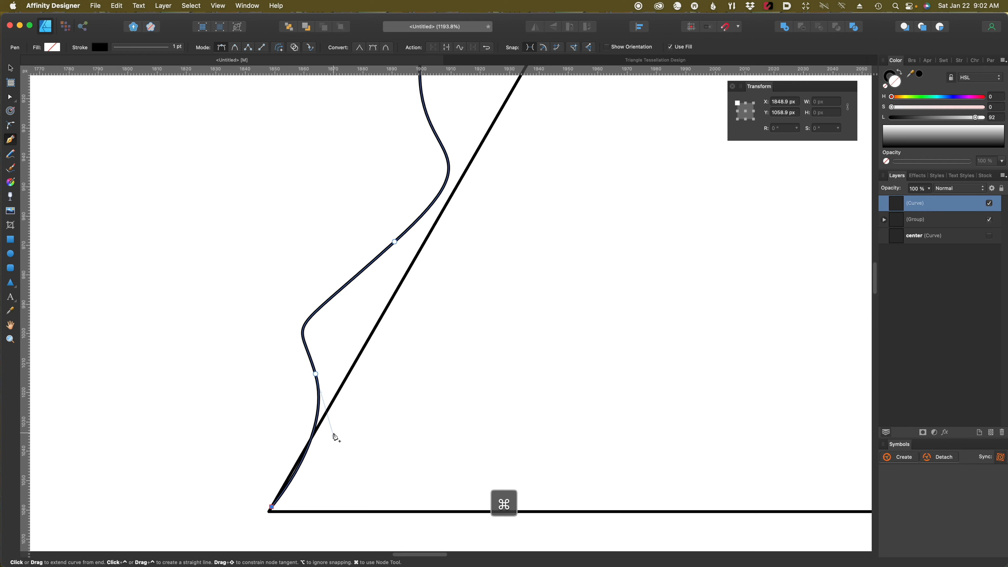
{"action": "left_click_drag", "start_coordinate": [334, 437], "coordinate": [322, 430]}
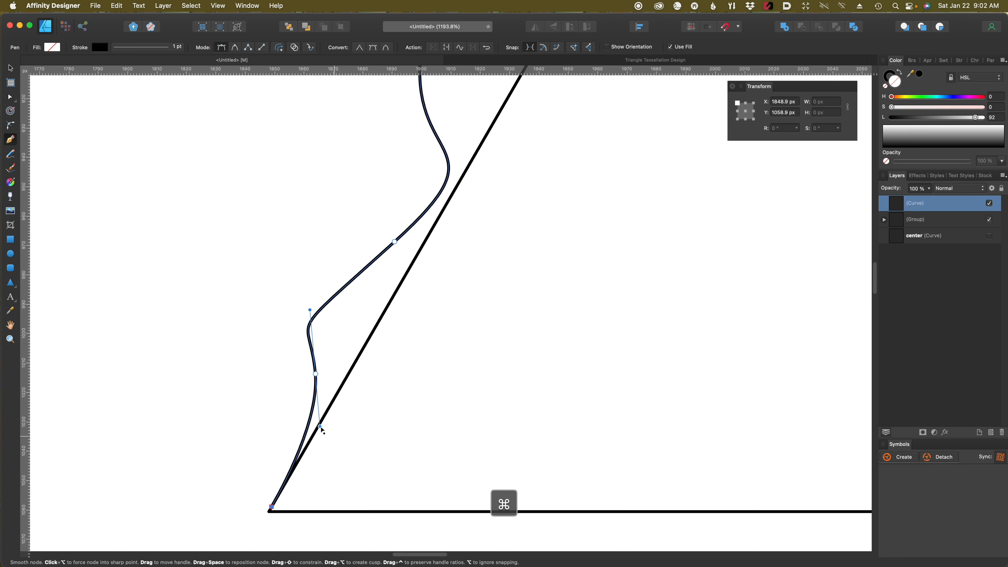
Move the curve's end node exactly onto the triangle's lower-left corner at X 1848 px, Y 1060.5 px
{"action": "left_click_drag", "start_coordinate": [241, 480], "coordinate": [361, 230]}
{"action": "scroll", "coordinate": [371, 294], "scroll_direction": "up", "scroll_amount": 5}
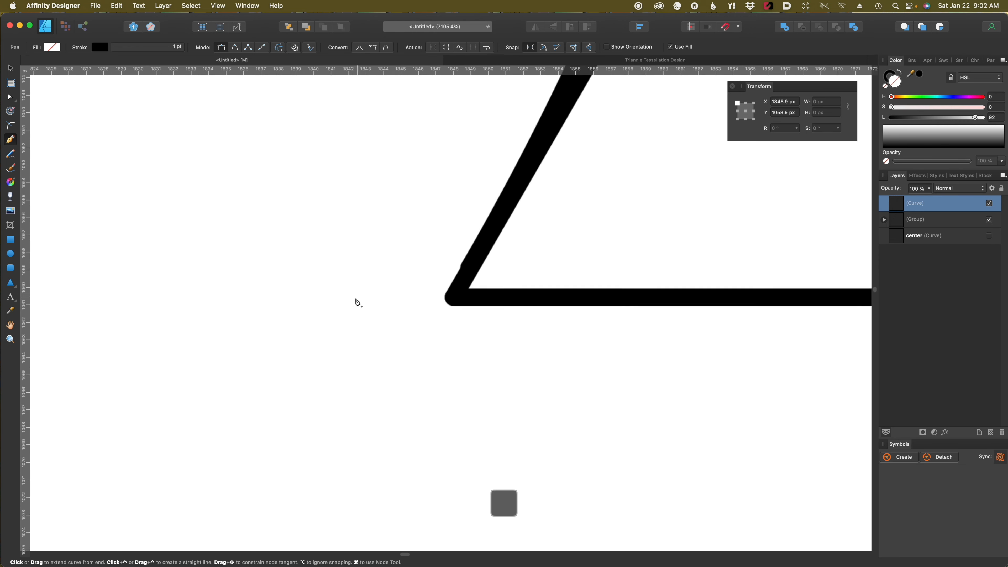
{"action": "scroll", "coordinate": [356, 299], "scroll_direction": "up", "scroll_amount": 1}
{"action": "left_click_drag", "start_coordinate": [394, 306], "coordinate": [346, 283]}
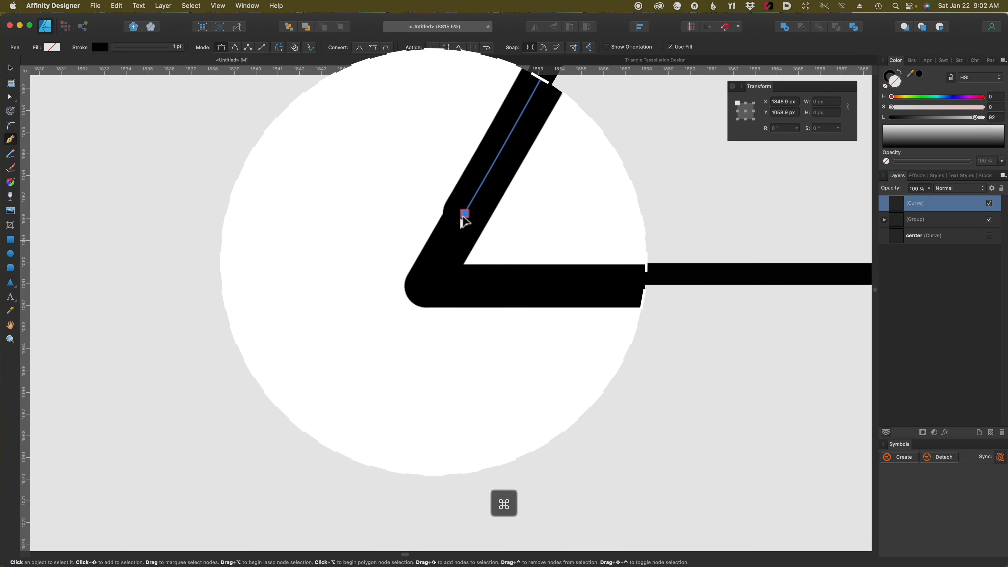
{"action": "left_click_drag", "start_coordinate": [464, 214], "coordinate": [425, 285]}
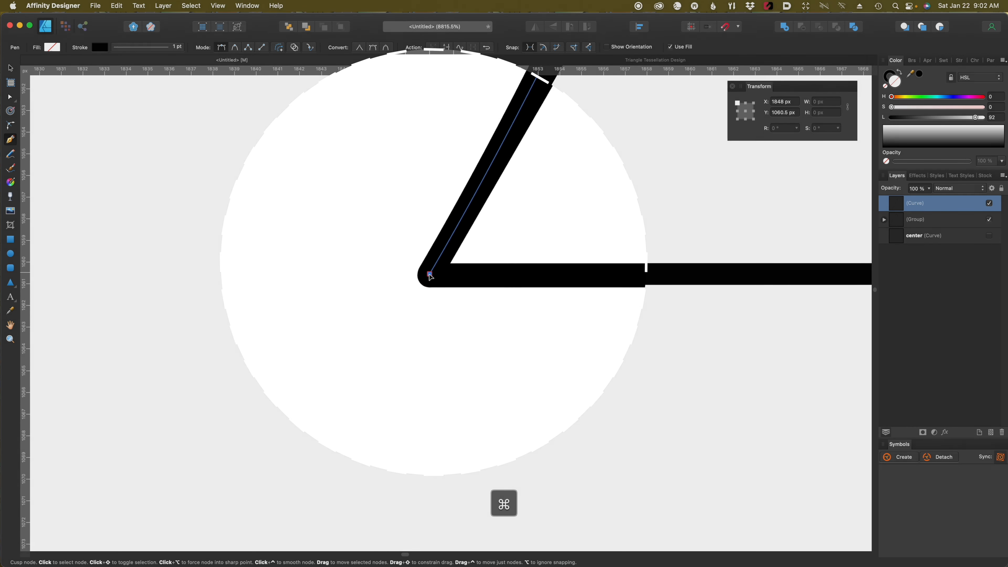
Examine the finished wavy curve from the lower-left corner up to the apex against the triangle's left side
{"action": "scroll", "coordinate": [348, 268], "scroll_direction": "down", "scroll_amount": 2}
{"action": "scroll", "coordinate": [346, 274], "scroll_direction": "down", "scroll_amount": 5}
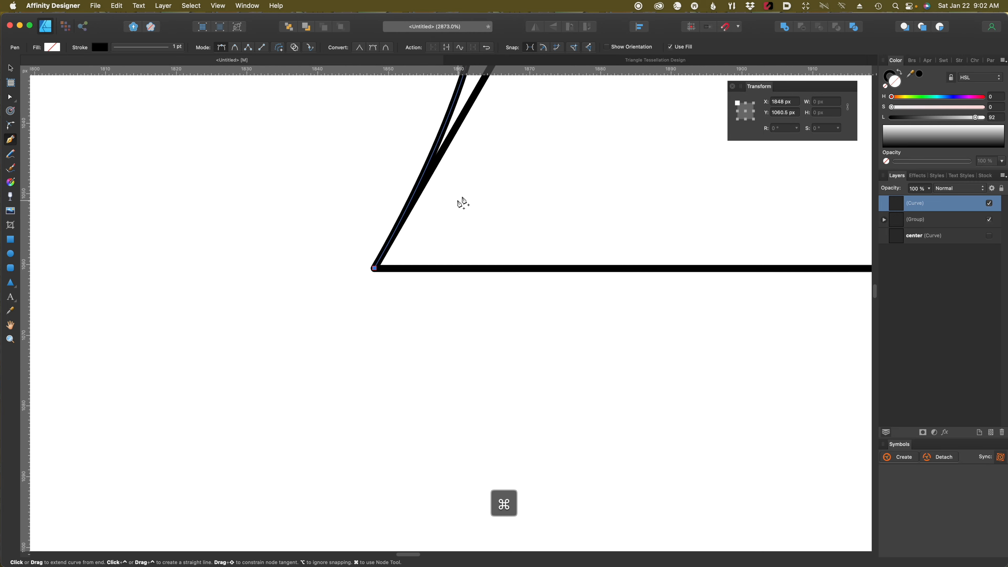
{"action": "left_click_drag", "start_coordinate": [489, 179], "coordinate": [422, 282]}
{"action": "scroll", "coordinate": [440, 267], "scroll_direction": "down", "scroll_amount": 3}
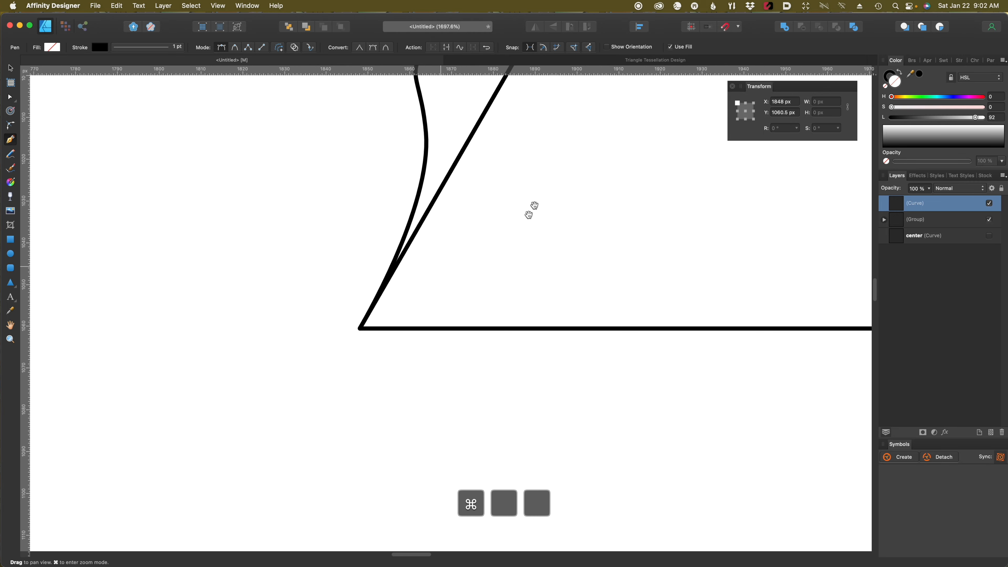
{"action": "left_click_drag", "start_coordinate": [535, 203], "coordinate": [457, 296]}
{"action": "scroll", "coordinate": [457, 298], "scroll_direction": "down", "scroll_amount": 2}
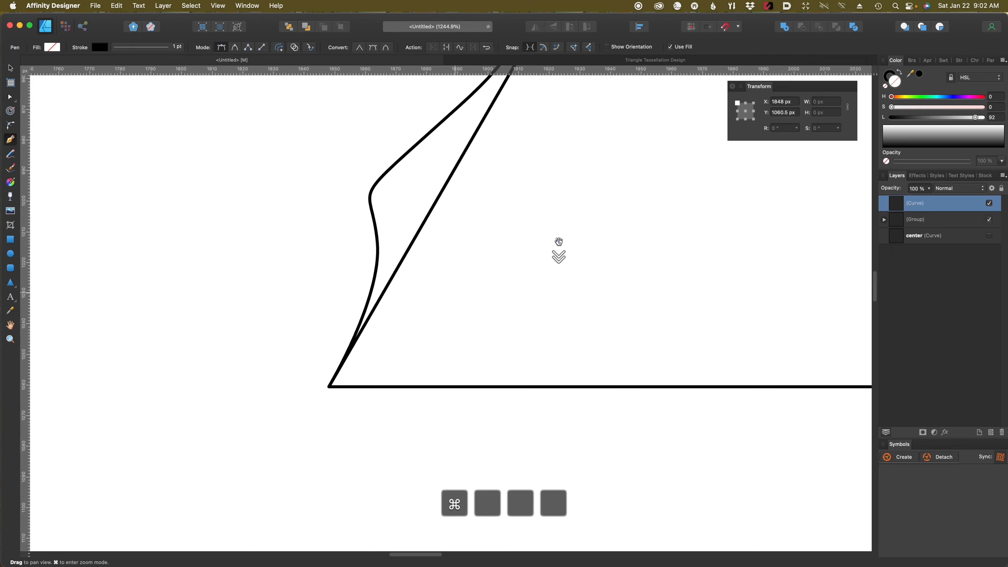
{"action": "left_click_drag", "start_coordinate": [559, 241], "coordinate": [397, 344]}
{"action": "scroll", "coordinate": [397, 343], "scroll_direction": "down", "scroll_amount": 2}
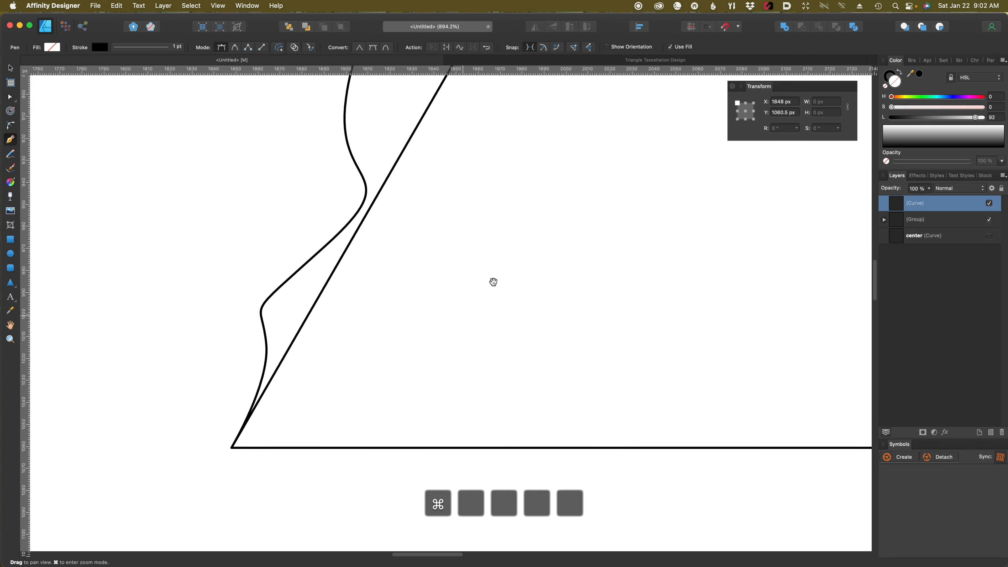
{"action": "left_click_drag", "start_coordinate": [493, 281], "coordinate": [490, 281]}
{"action": "left_click_drag", "start_coordinate": [555, 211], "coordinate": [387, 342]}
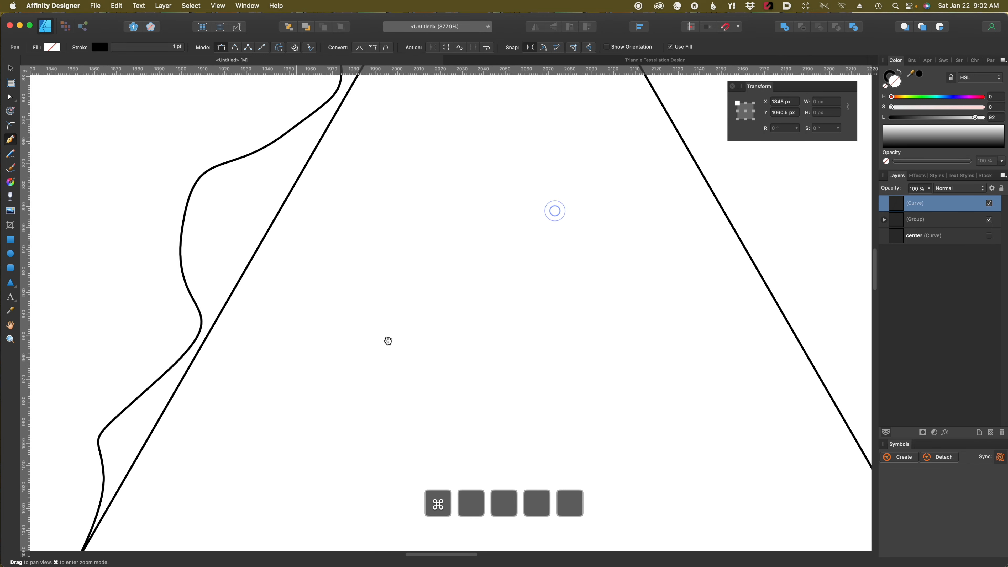
{"action": "scroll", "coordinate": [386, 343], "scroll_direction": "down", "scroll_amount": 3}
{"action": "scroll", "coordinate": [388, 350], "scroll_direction": "down", "scroll_amount": 2}
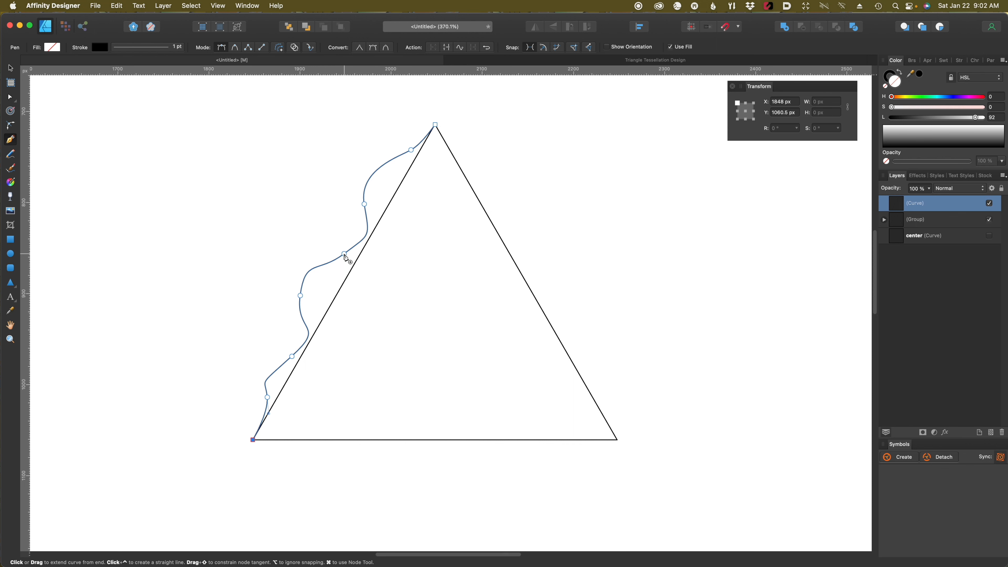
Move the wavy curve's middle node inward and down to about X 1925.5 px, Y 901.9 px, and name the curve L
{"action": "key", "text": "super"}
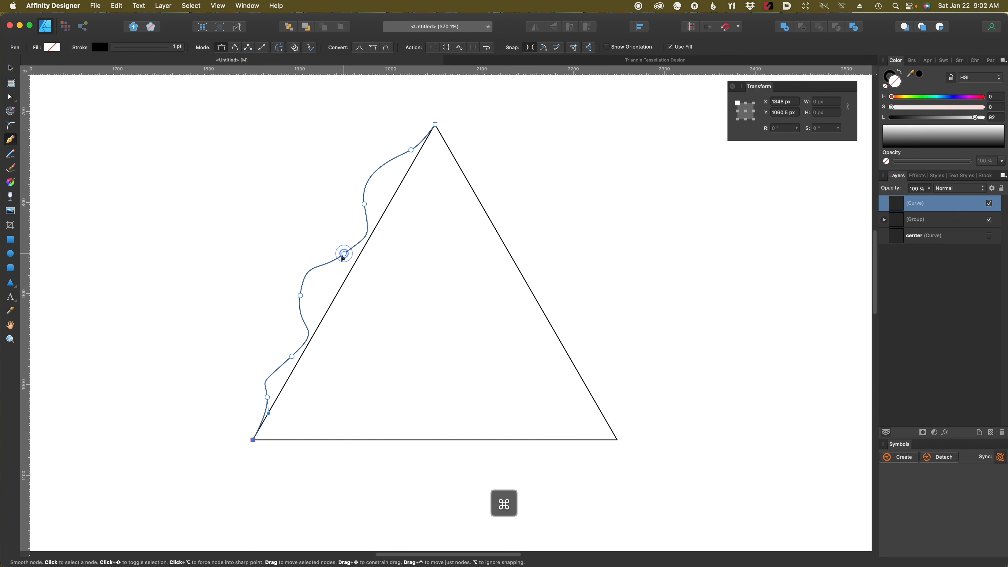
{"action": "left_click_drag", "start_coordinate": [343, 257], "coordinate": [324, 295]}
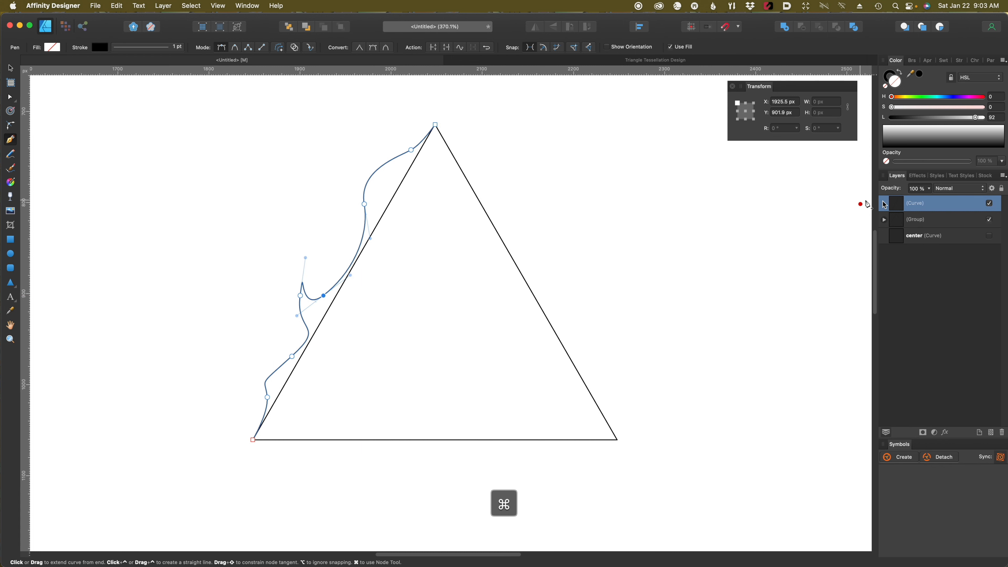
{"action": "double_click", "coordinate": [915, 204]}
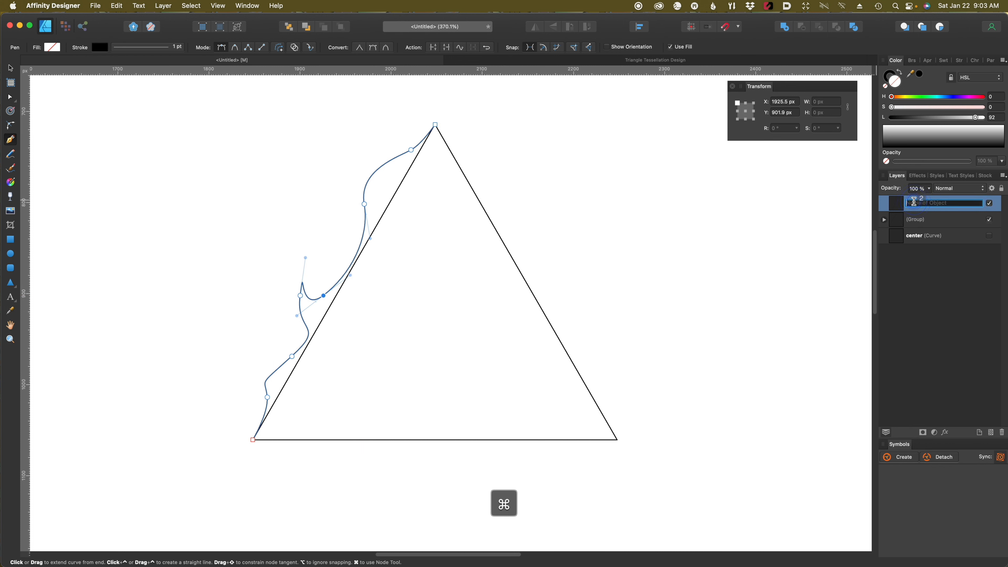
{"action": "type", "text": "L"}
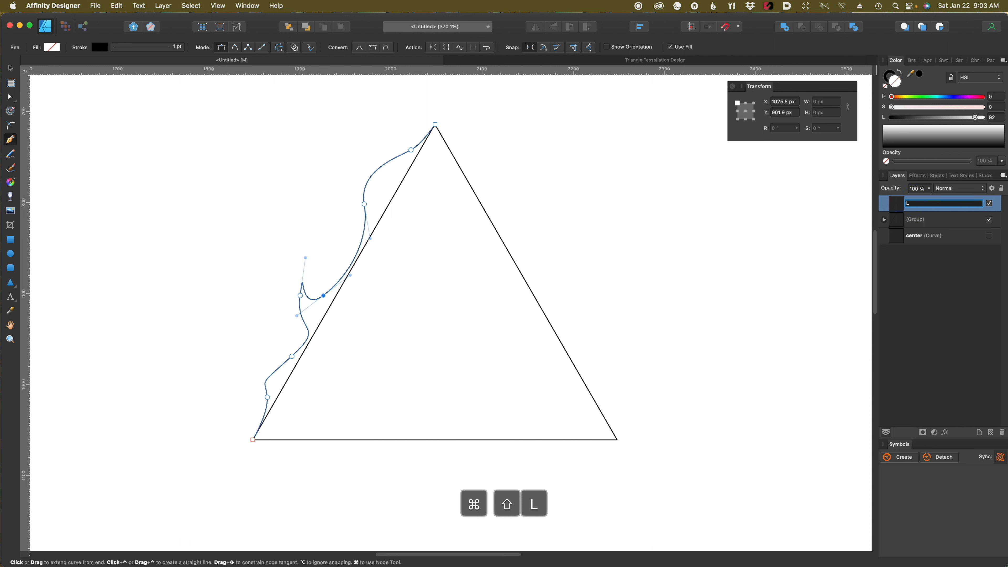
{"action": "key", "text": "Return"}
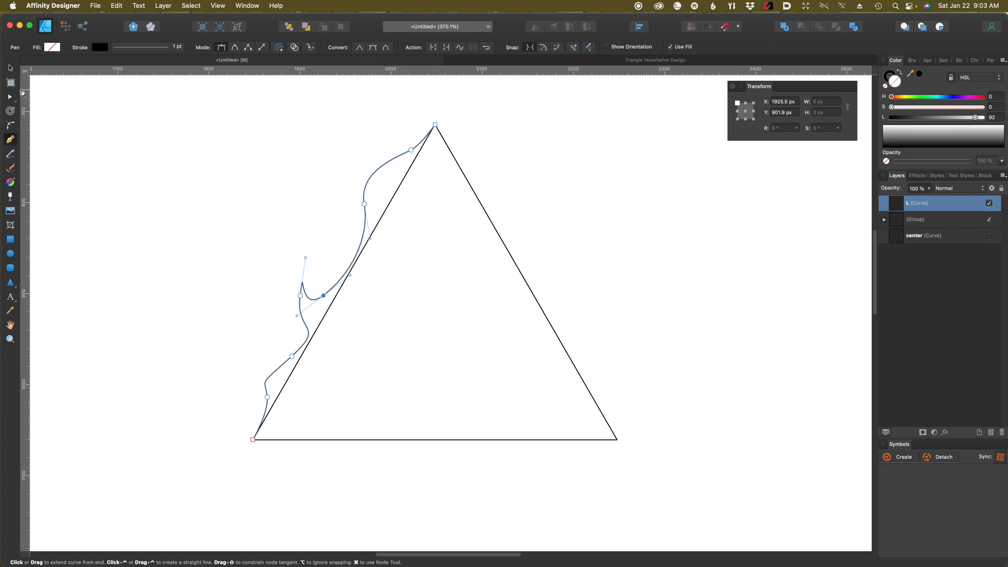
Place curve L's transform origin exactly on the triangle's apex at X 2048 px, Y 714.4 px
{"action": "left_click", "coordinate": [12, 69]}
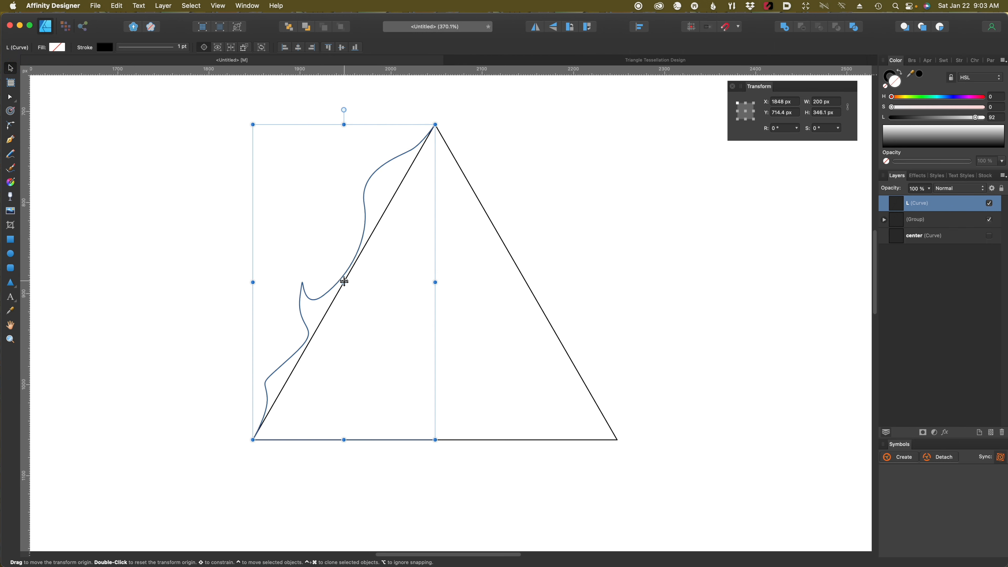
{"action": "left_click_drag", "start_coordinate": [344, 284], "coordinate": [428, 353]}
{"action": "scroll", "coordinate": [442, 157], "scroll_direction": "up", "scroll_amount": 5}
{"action": "key", "text": "space"}
{"action": "scroll", "coordinate": [428, 346], "scroll_direction": "up", "scroll_amount": 4}
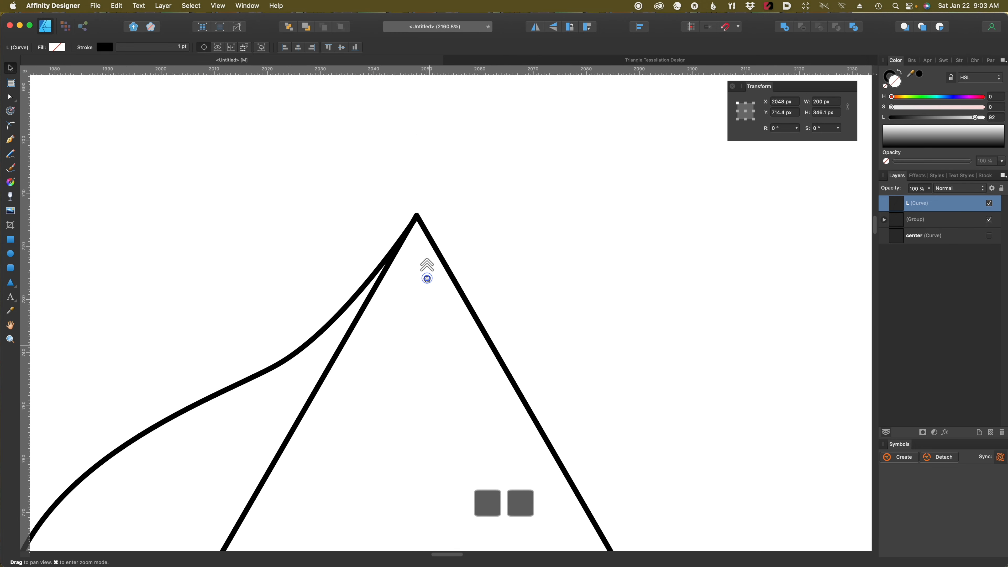
{"action": "left_click_drag", "start_coordinate": [427, 274], "coordinate": [453, 409]}
{"action": "scroll", "coordinate": [451, 407], "scroll_direction": "up", "scroll_amount": 10}
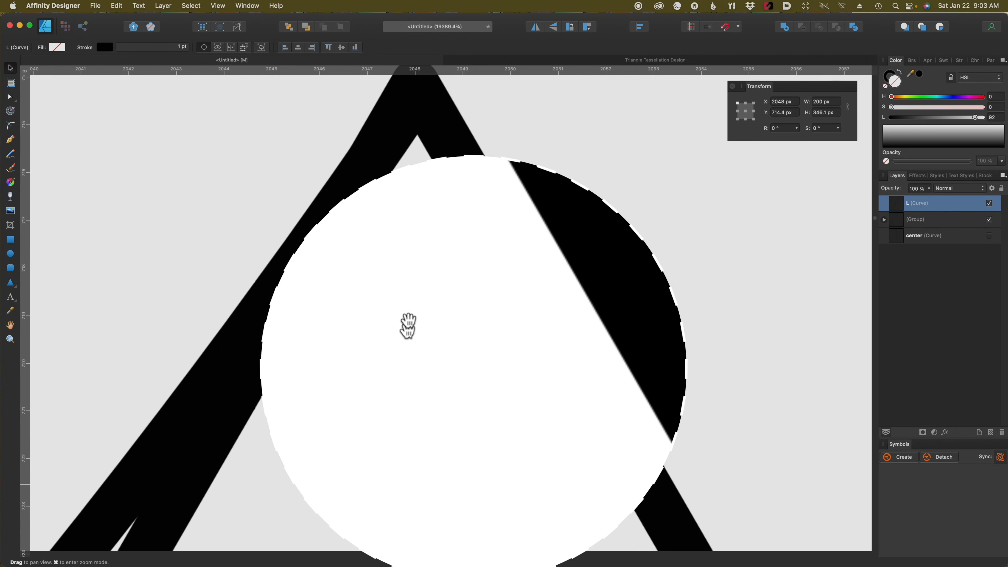
{"action": "left_click_drag", "start_coordinate": [426, 270], "coordinate": [481, 537]}
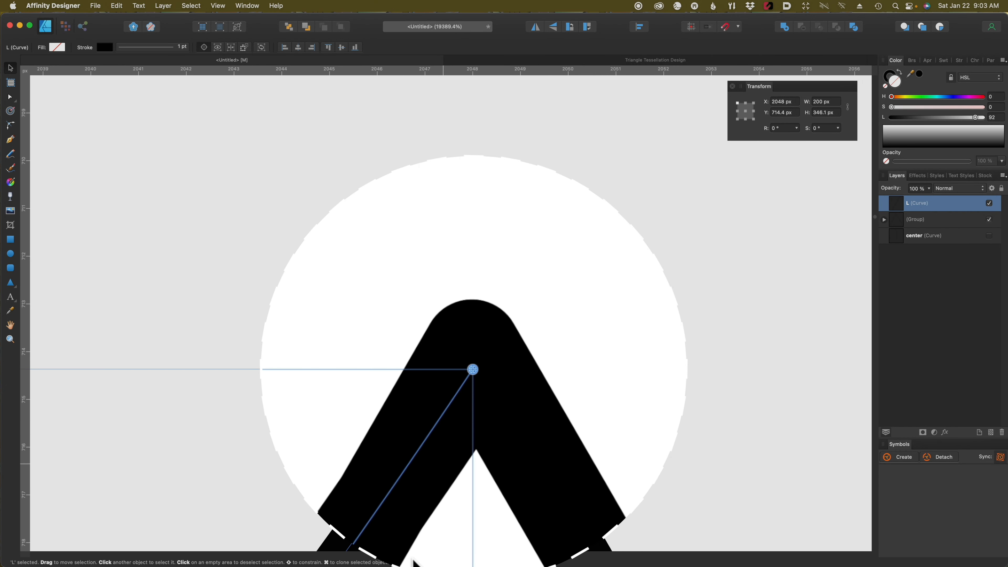
{"action": "scroll", "coordinate": [413, 466], "scroll_direction": "down", "scroll_amount": 4}
{"action": "key", "text": "ctrl+0"}
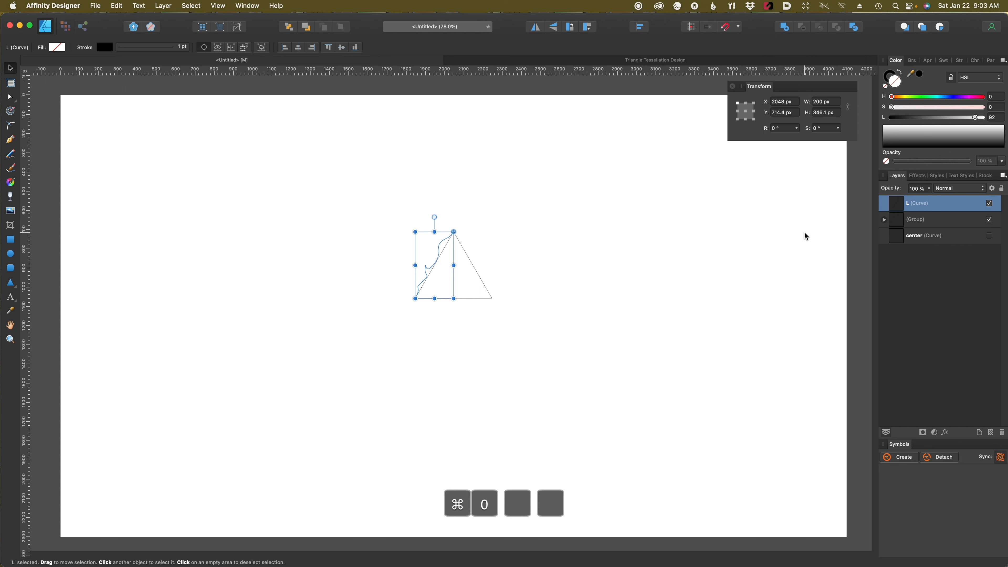
Duplicate curve L as R and rotate the copy 60° about the apex onto the triangle's right side
{"action": "key", "text": "super+j"}
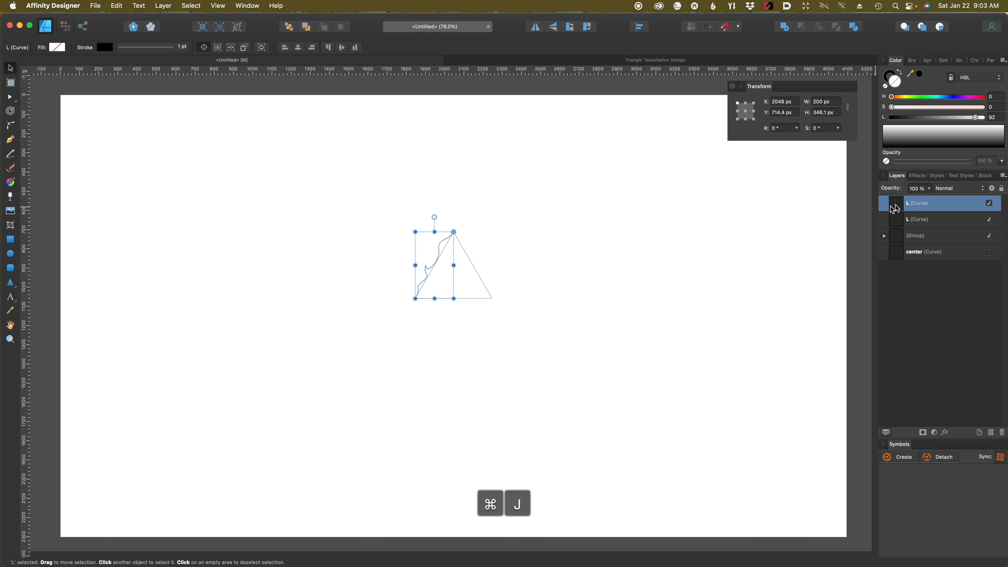
{"action": "double_click", "coordinate": [909, 204]}
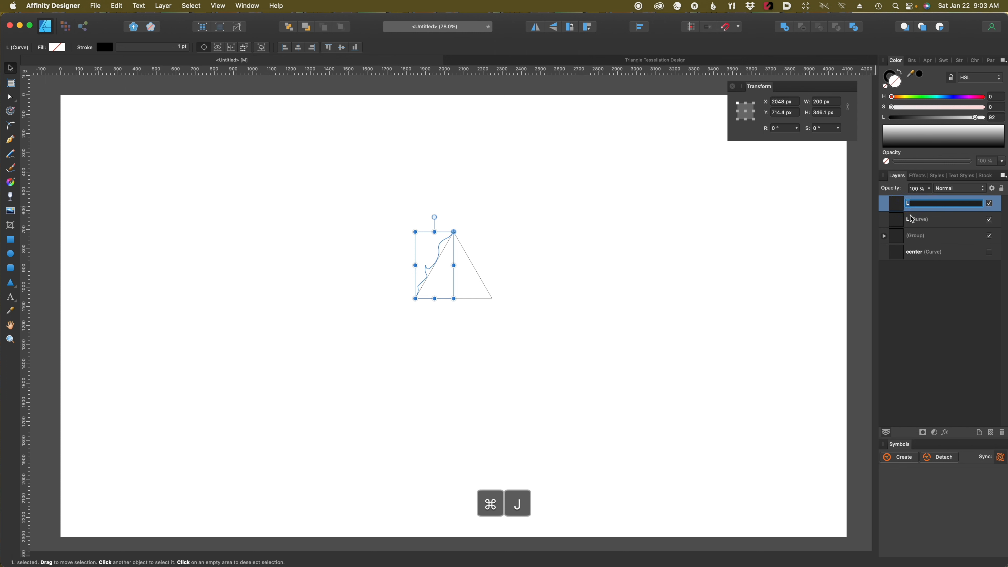
{"action": "type", "text": "R"}
{"action": "key", "text": "Return"}
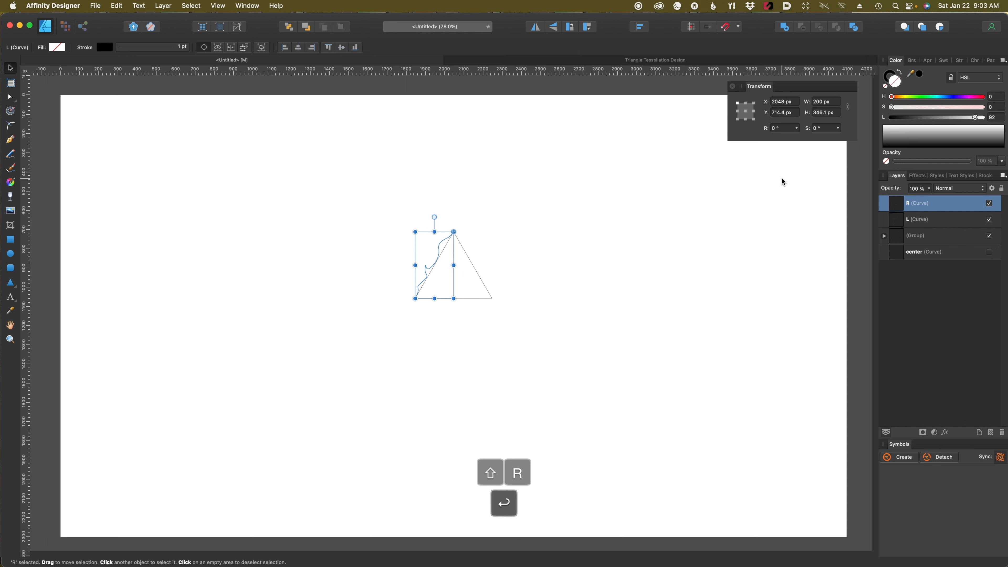
{"action": "left_click_drag", "start_coordinate": [434, 216], "coordinate": [411, 253]}
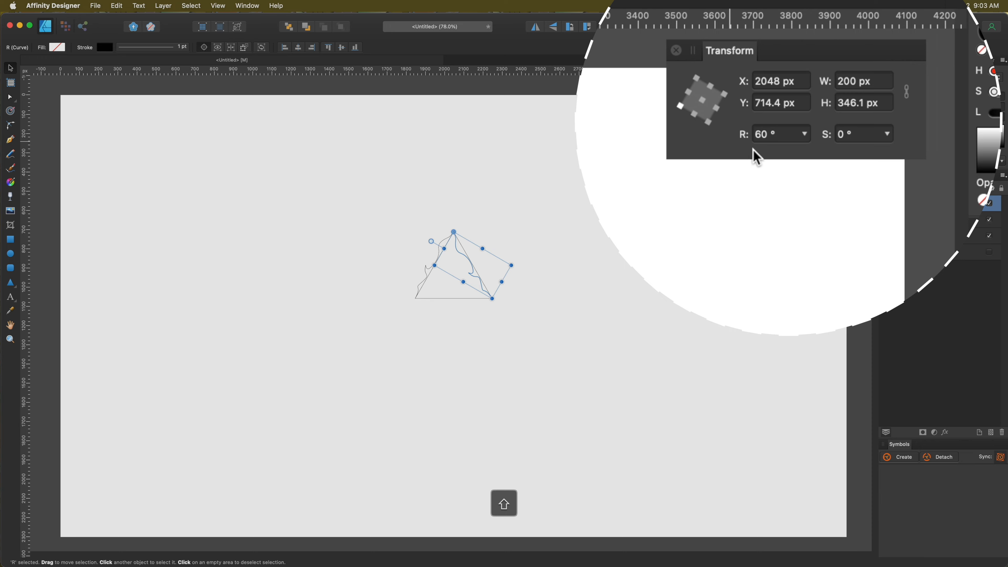
Examine how curve R's end meets the triangle's lower-right corner and how the curve follows the right side
{"action": "scroll", "coordinate": [500, 329], "scroll_direction": "up", "scroll_amount": 6}
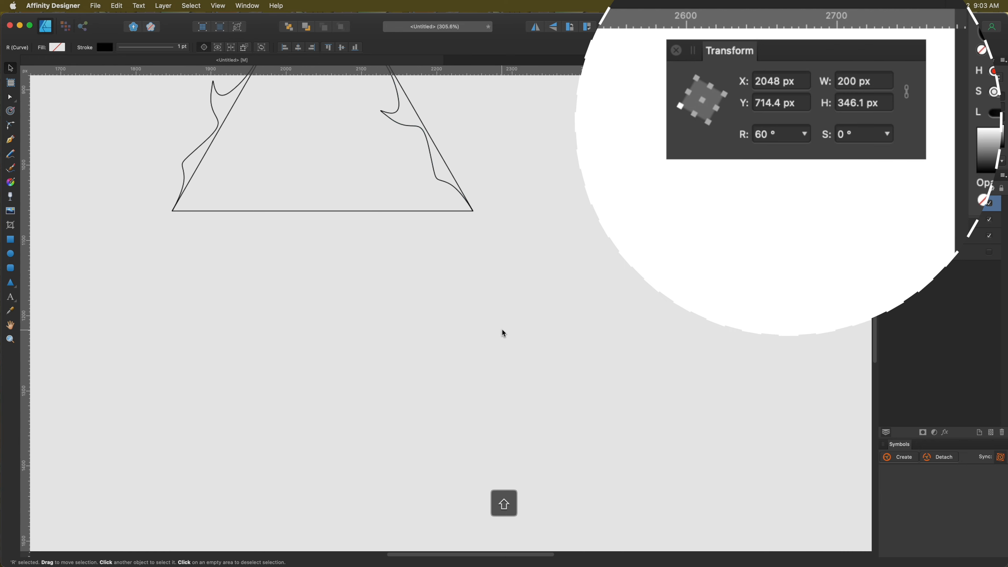
{"action": "left_click_drag", "start_coordinate": [450, 234], "coordinate": [518, 368]}
{"action": "scroll", "coordinate": [518, 365], "scroll_direction": "up", "scroll_amount": 4}
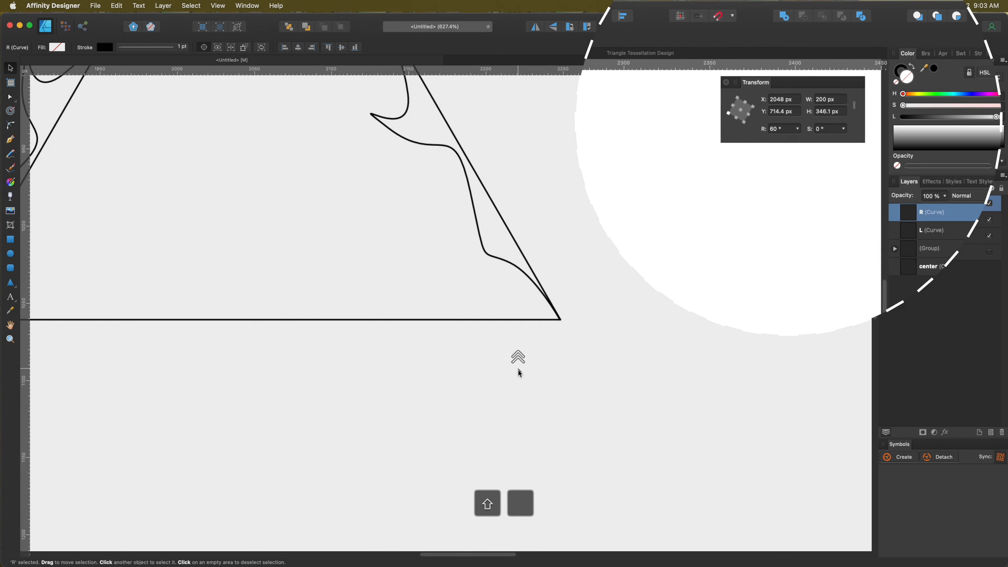
{"action": "scroll", "coordinate": [520, 366], "scroll_direction": "up", "scroll_amount": 4}
{"action": "left_click_drag", "start_coordinate": [542, 312], "coordinate": [520, 397]}
{"action": "scroll", "coordinate": [529, 393], "scroll_direction": "up", "scroll_amount": 3}
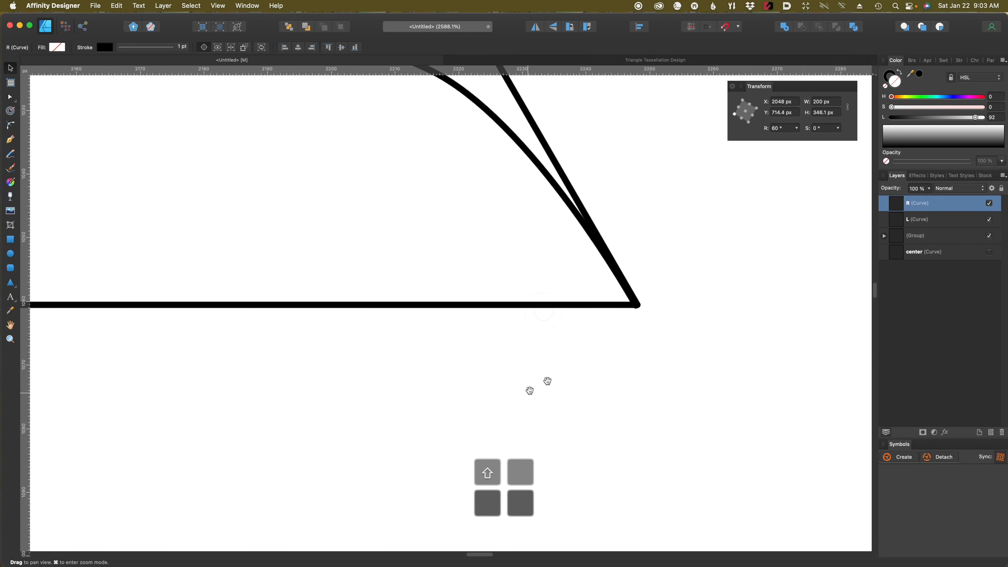
{"action": "scroll", "coordinate": [615, 339], "scroll_direction": "up", "scroll_amount": 3}
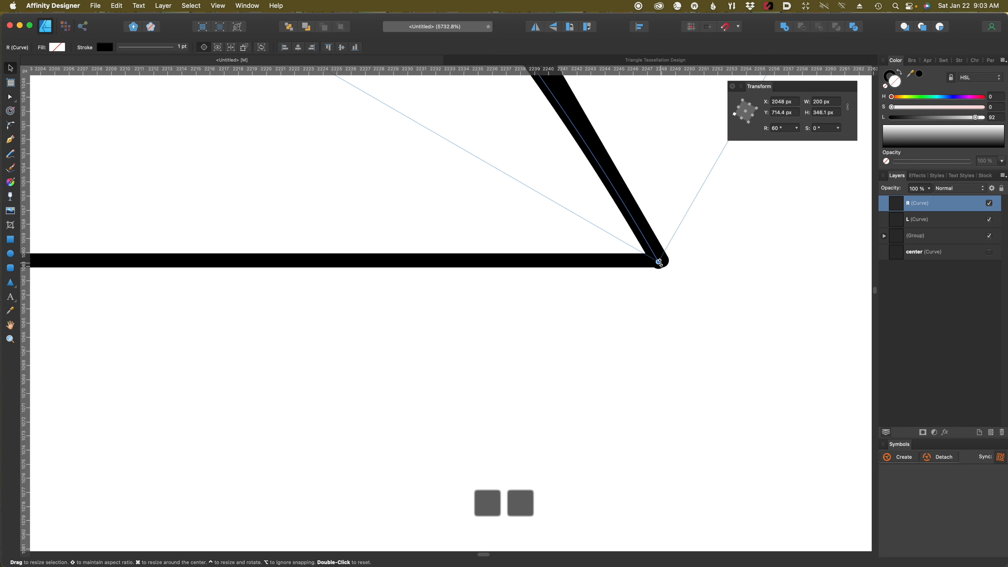
{"action": "scroll", "coordinate": [492, 353], "scroll_direction": "down", "scroll_amount": 1}
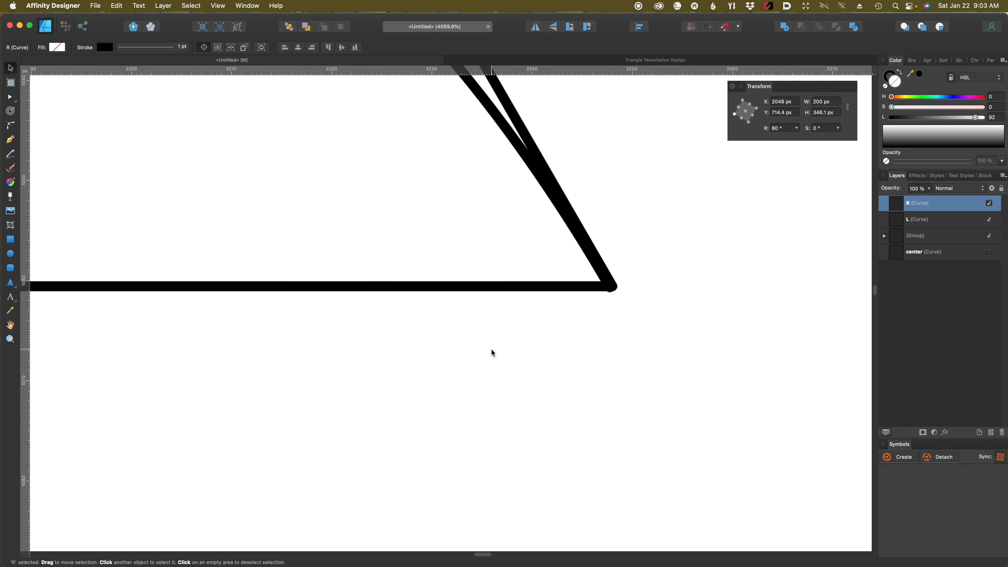
{"action": "key", "text": "space"}
{"action": "left_click_drag", "start_coordinate": [420, 413], "coordinate": [585, 416]}
{"action": "scroll", "coordinate": [585, 416], "scroll_direction": "down", "scroll_amount": 3}
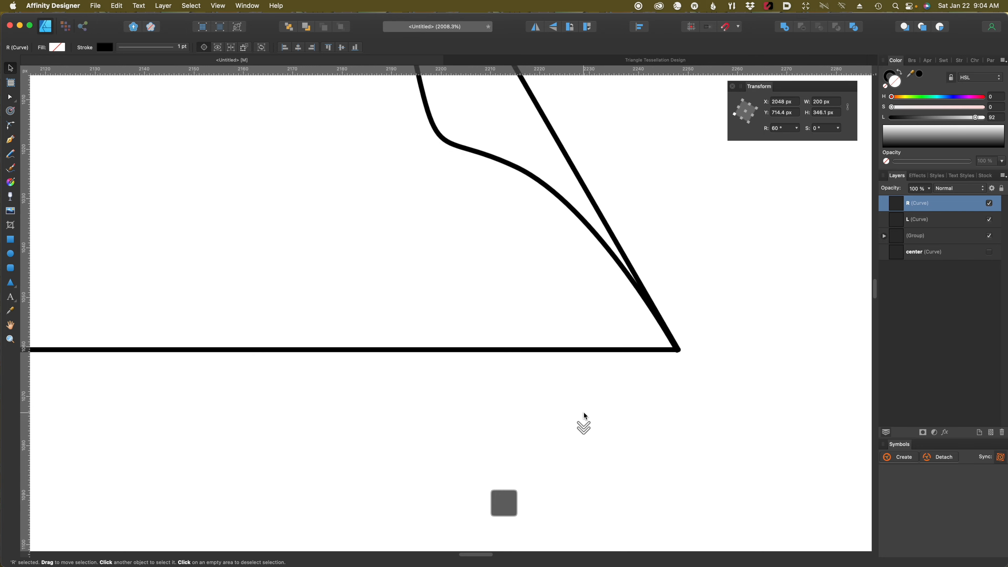
{"action": "key", "text": "space"}
{"action": "left_click_drag", "start_coordinate": [405, 456], "coordinate": [607, 444]}
{"action": "scroll", "coordinate": [608, 445], "scroll_direction": "down", "scroll_amount": 2}
{"action": "key", "text": "space"}
{"action": "left_click_drag", "start_coordinate": [479, 459], "coordinate": [592, 466]}
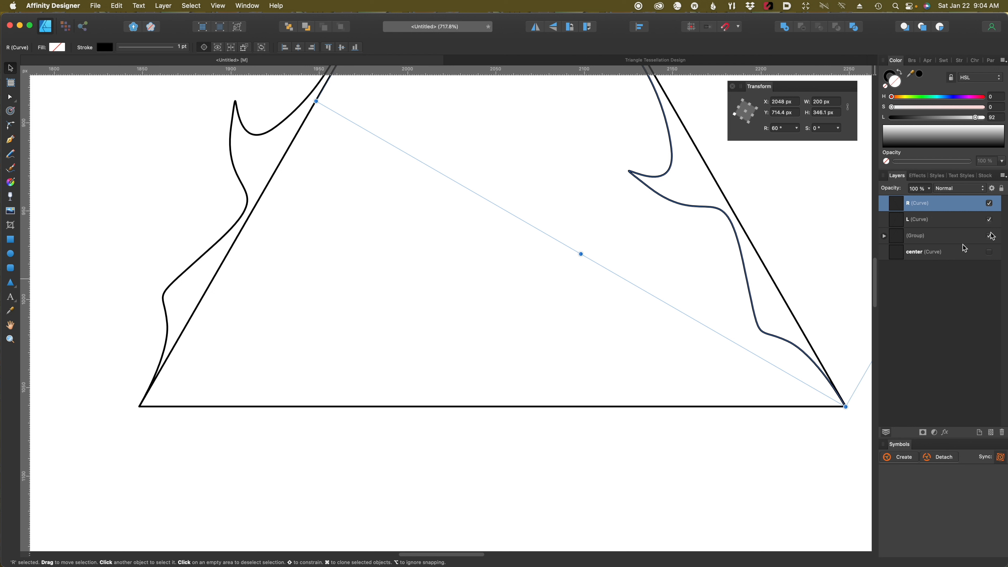
Make the dashed center line through the triangle visible
{"action": "left_click", "coordinate": [990, 253]}
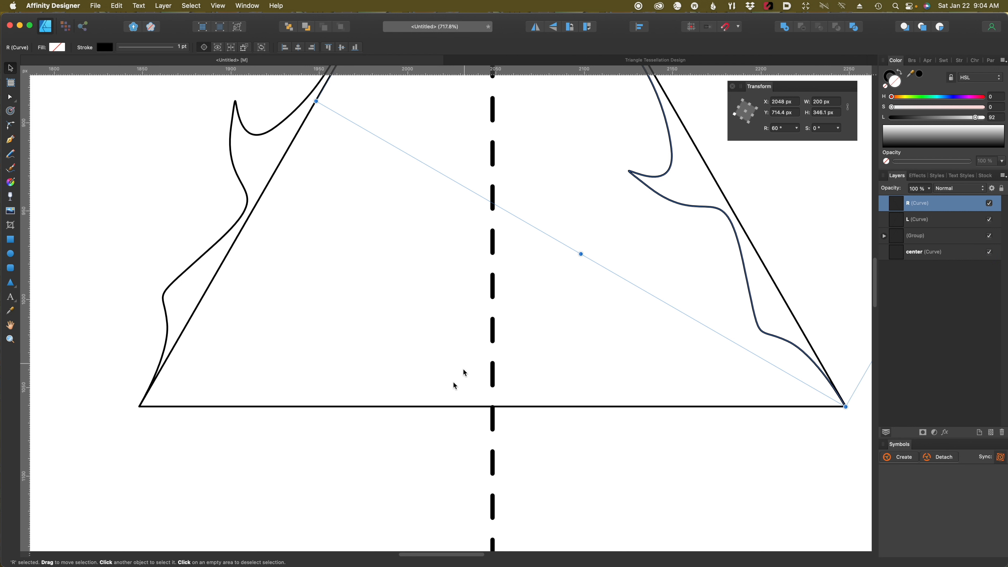
{"action": "key", "text": "super+0"}
{"action": "scroll", "coordinate": [364, 295], "scroll_direction": "up", "scroll_amount": 5}
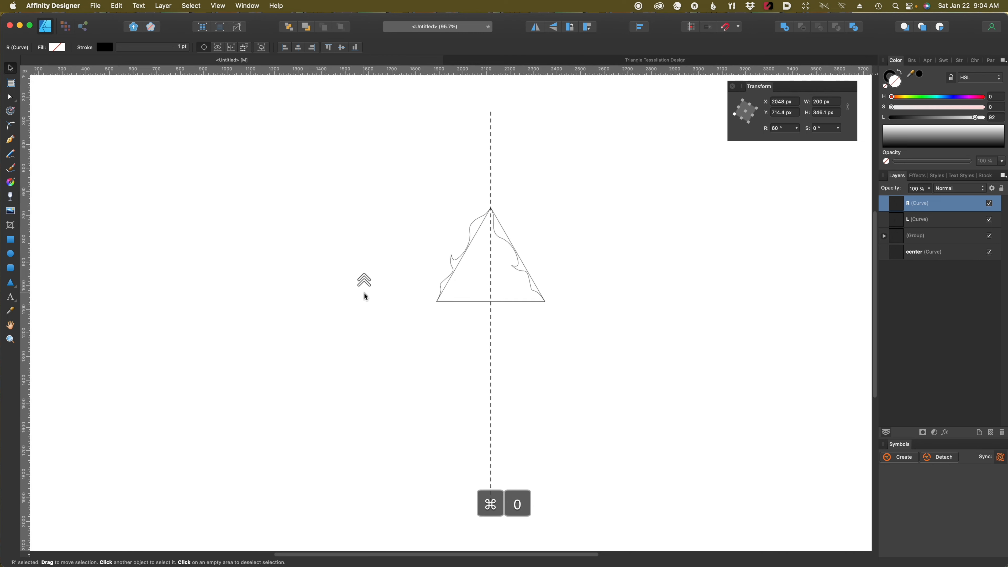
{"action": "left_click_drag", "start_coordinate": [418, 298], "coordinate": [291, 335]}
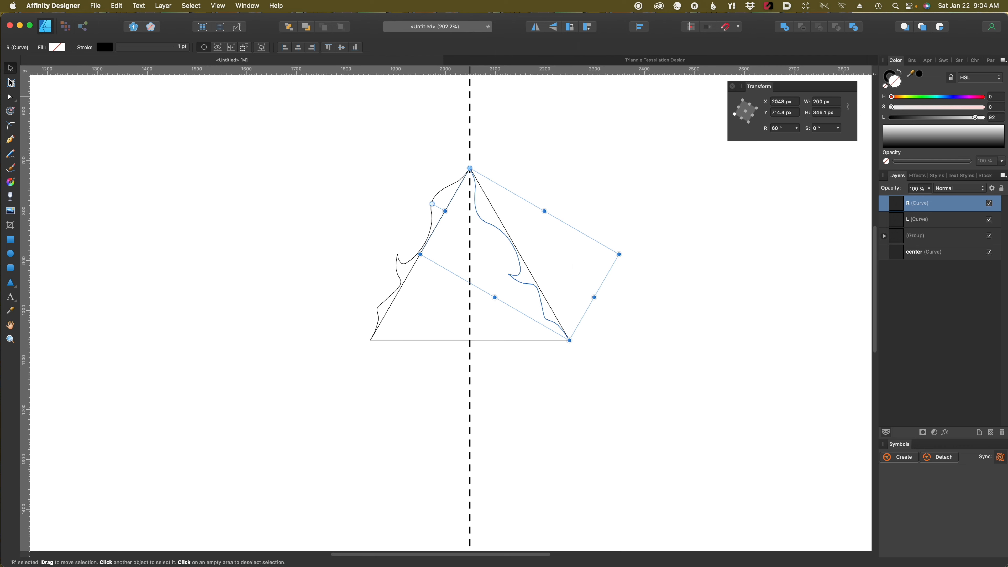
Draw a wavy curve about 200 px wide and 34 px high below the base, from the lower-left corner to the center line
{"action": "left_click", "coordinate": [14, 144]}
{"action": "scroll", "coordinate": [396, 354], "scroll_direction": "up", "scroll_amount": 5}
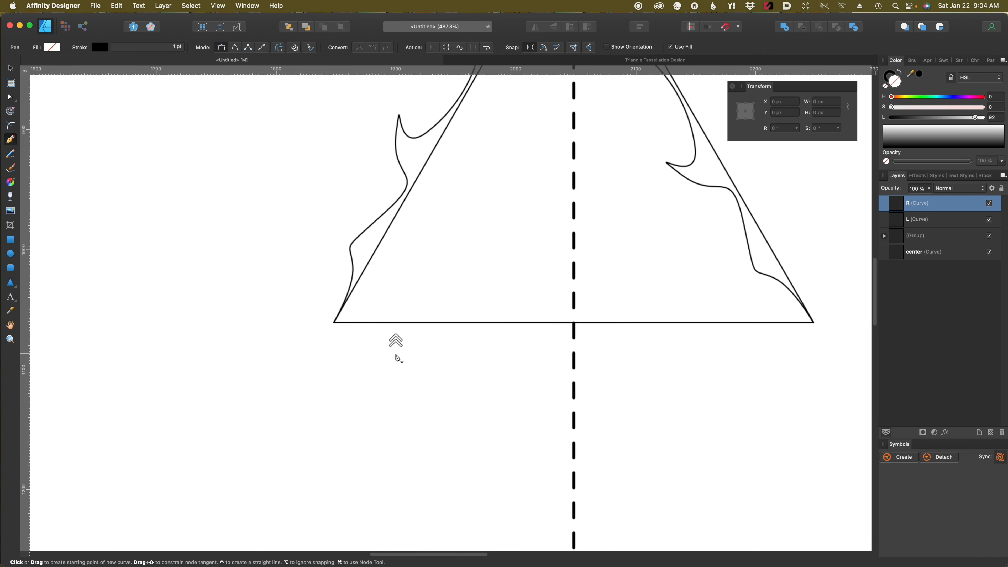
{"action": "scroll", "coordinate": [396, 355], "scroll_direction": "up", "scroll_amount": 3}
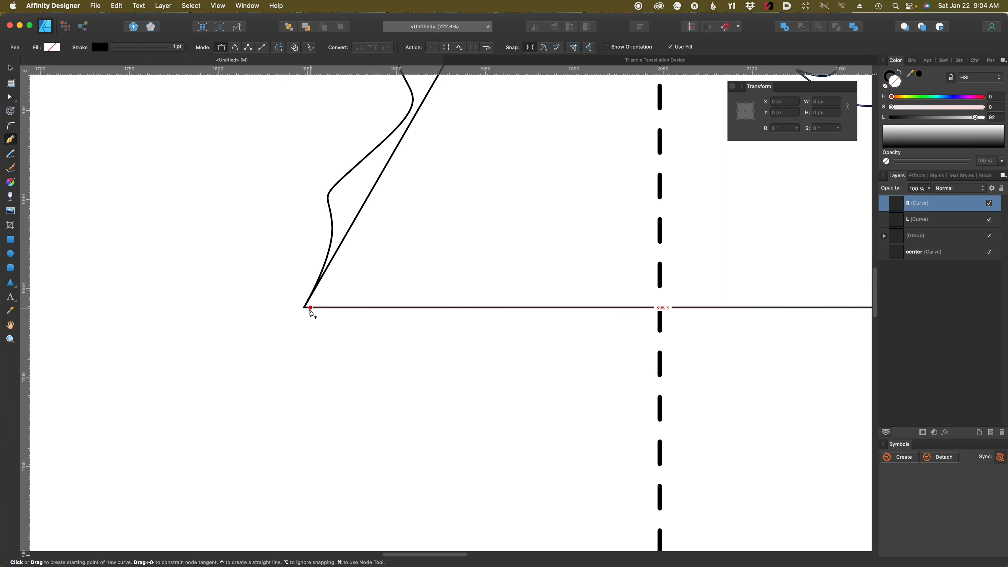
{"action": "scroll", "coordinate": [307, 313], "scroll_direction": "up", "scroll_amount": 3}
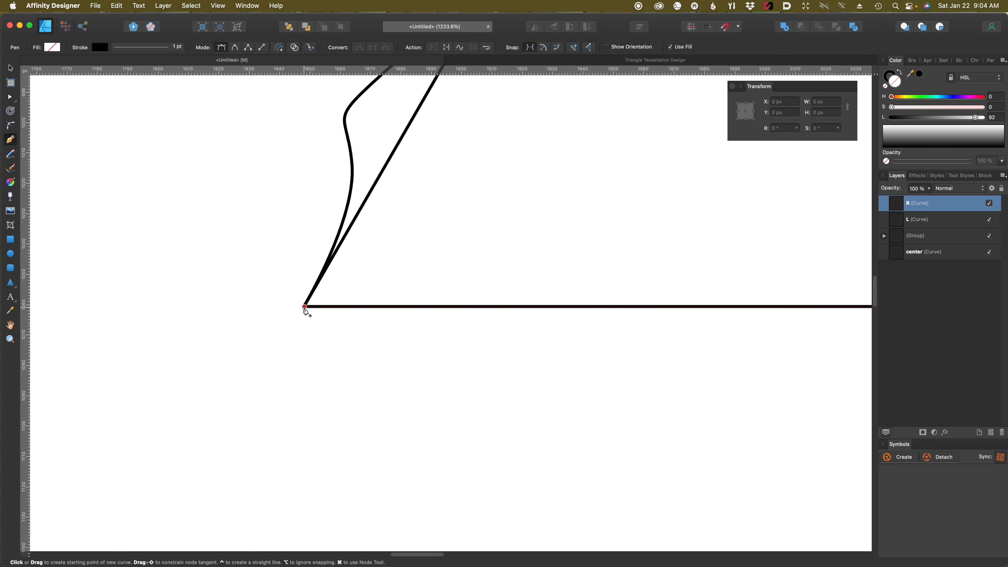
{"action": "left_click", "coordinate": [305, 307]}
{"action": "left_click_drag", "start_coordinate": [388, 339], "coordinate": [412, 345]}
{"action": "scroll", "coordinate": [459, 380], "scroll_direction": "down", "scroll_amount": 4}
{"action": "left_click_drag", "start_coordinate": [490, 376], "coordinate": [644, 360]}
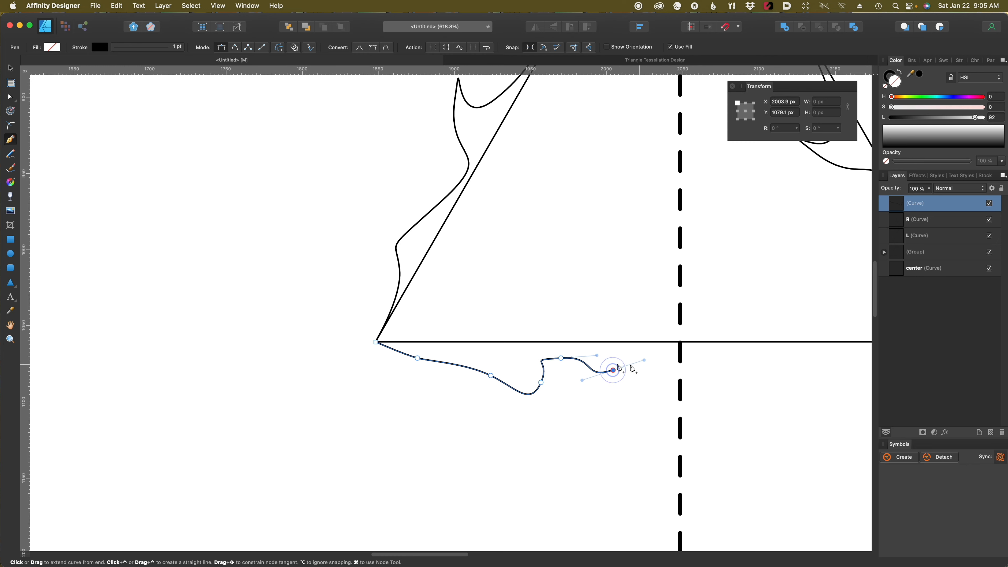
{"action": "scroll", "coordinate": [680, 348], "scroll_direction": "up", "scroll_amount": 6}
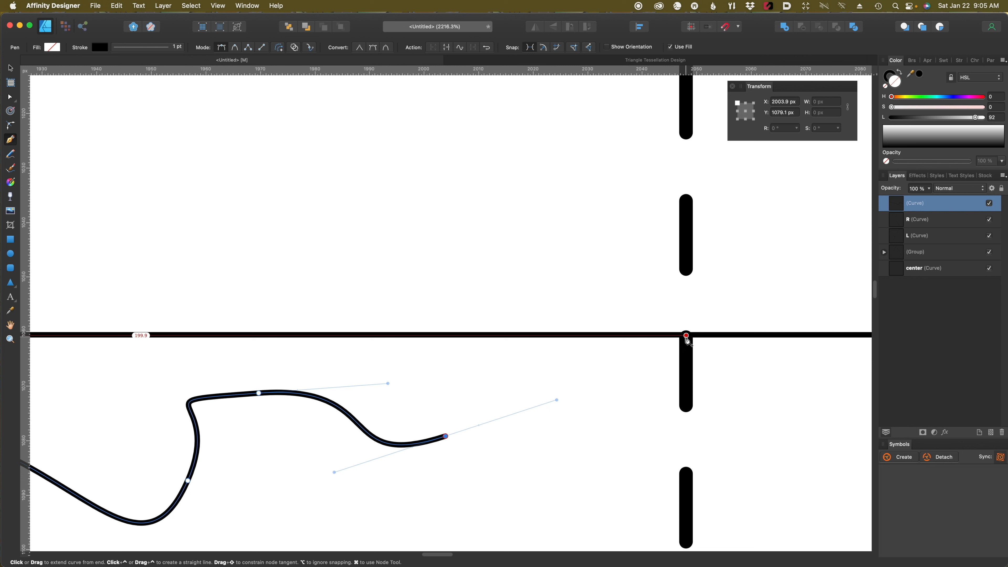
{"action": "left_click", "coordinate": [686, 336]}
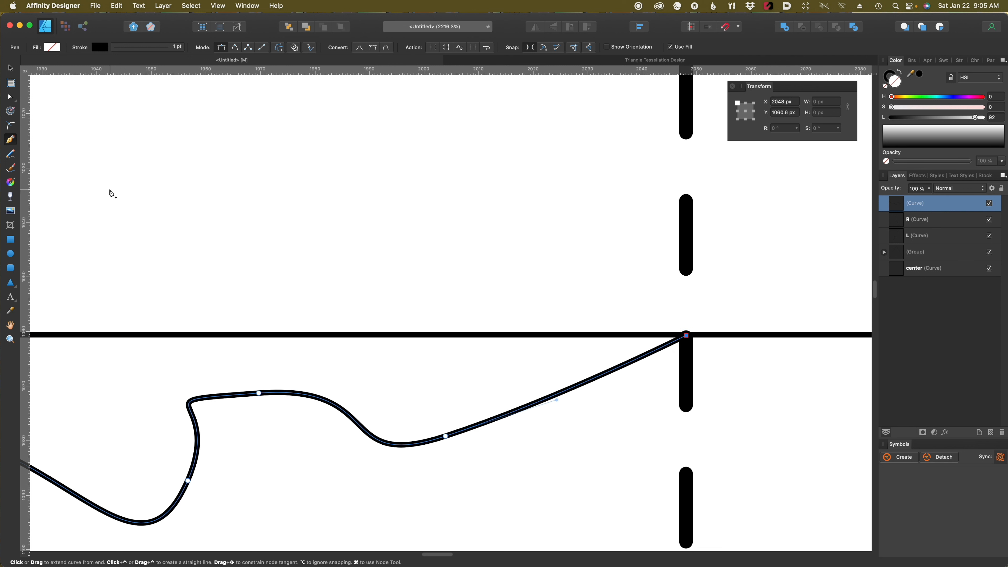
Place the base curve's transform origin on its end node at the base's midpoint, X 2048 px, Y 1060.6 px
{"action": "left_click", "coordinate": [11, 68]}
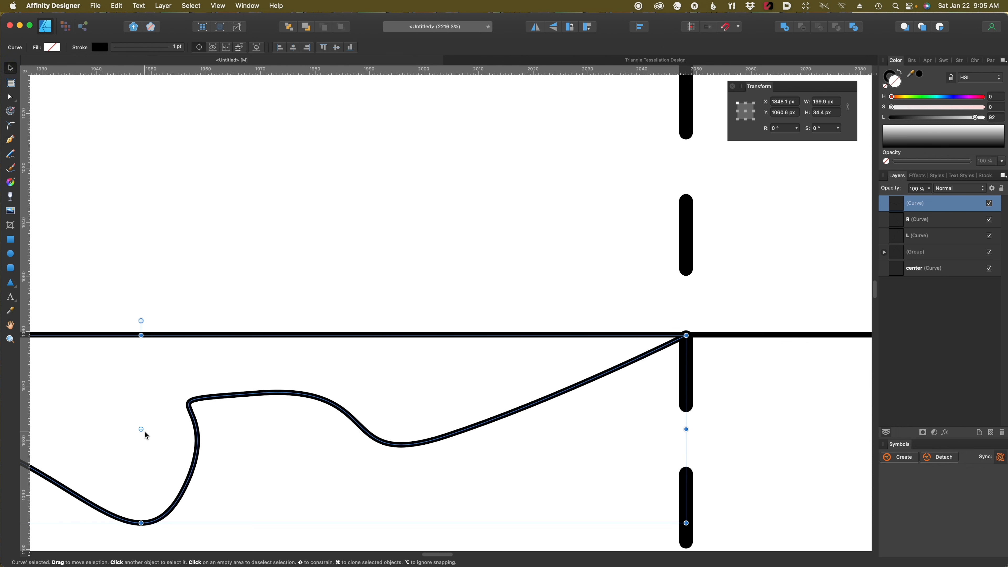
{"action": "left_click_drag", "start_coordinate": [266, 404], "coordinate": [686, 340]}
{"action": "scroll", "coordinate": [660, 387], "scroll_direction": "down", "scroll_amount": 5}
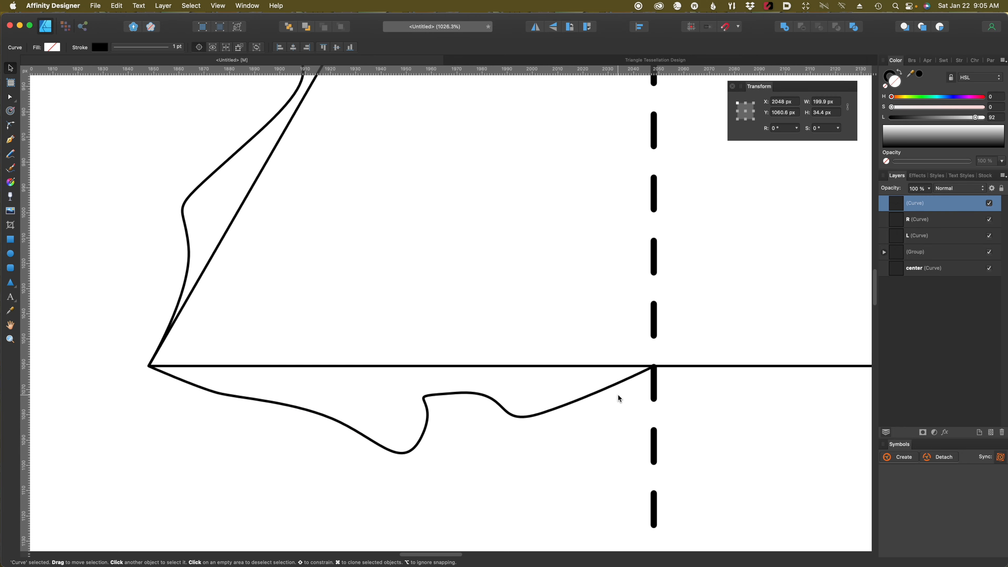
{"action": "left_click", "coordinate": [600, 433]}
{"action": "scroll", "coordinate": [496, 415], "scroll_direction": "down", "scroll_amount": 3}
{"action": "scroll", "coordinate": [496, 415], "scroll_direction": "down", "scroll_amount": 2}
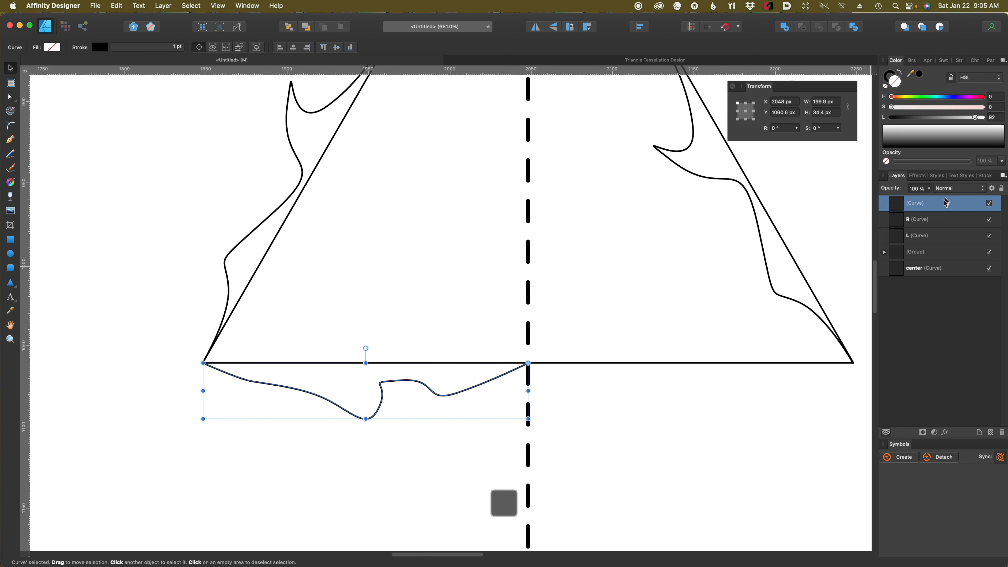
Rename the new half-base curve as "L base"
{"action": "double_click", "coordinate": [926, 203]}
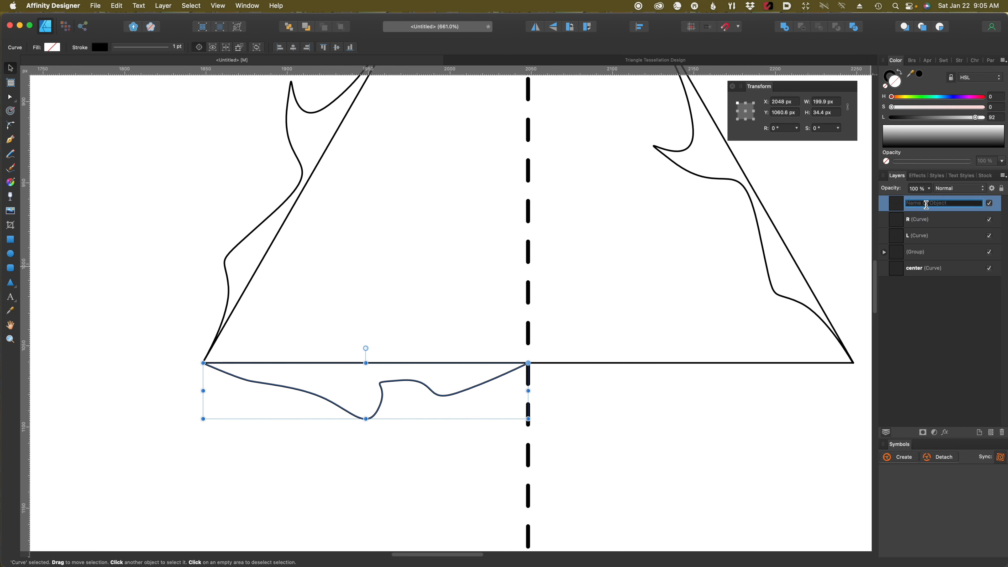
{"action": "type", "text": "L b"}
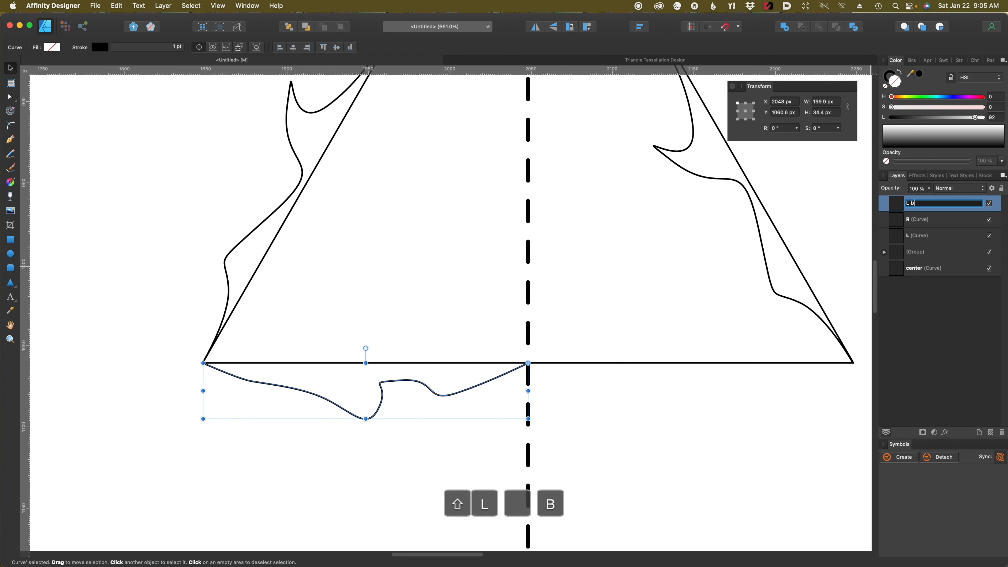
{"action": "type", "text": "ase"}
{"action": "key", "text": "Return"}
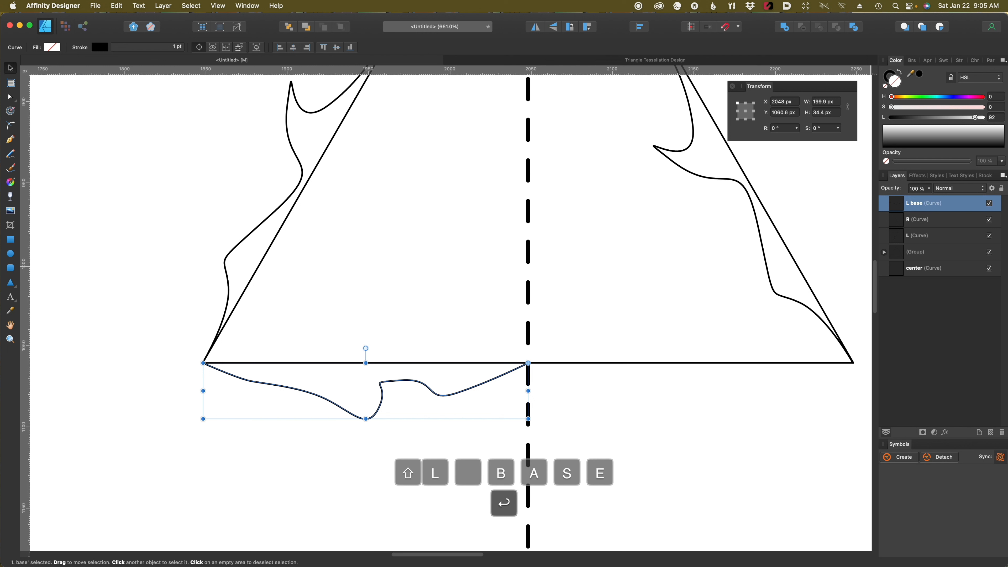
Duplicate the L base curve and rename the copy as "R base"
{"action": "key", "text": "super+j"}
{"action": "double_click", "coordinate": [915, 204]}
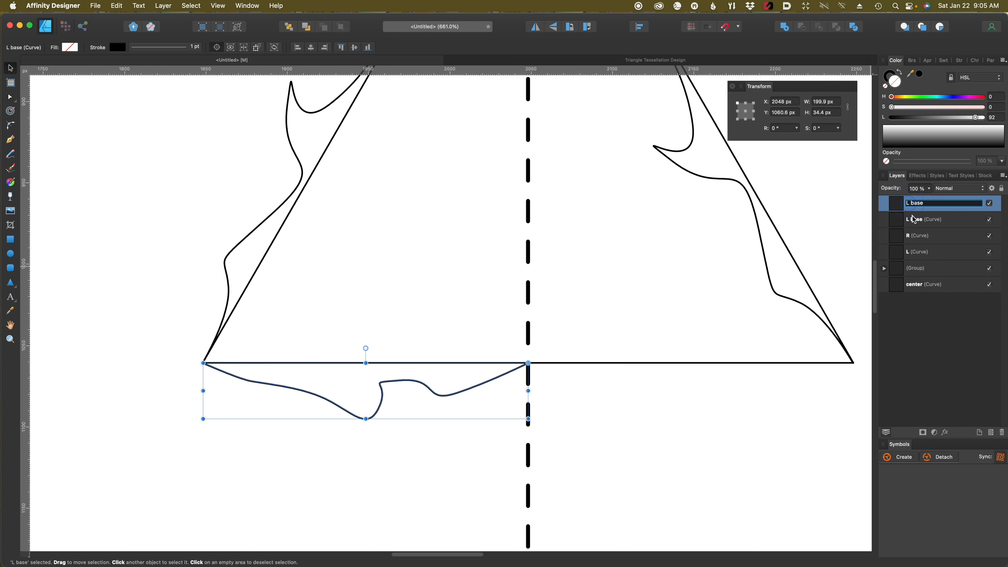
{"action": "key", "text": "BackSpace"}
{"action": "type", "text": "R"}
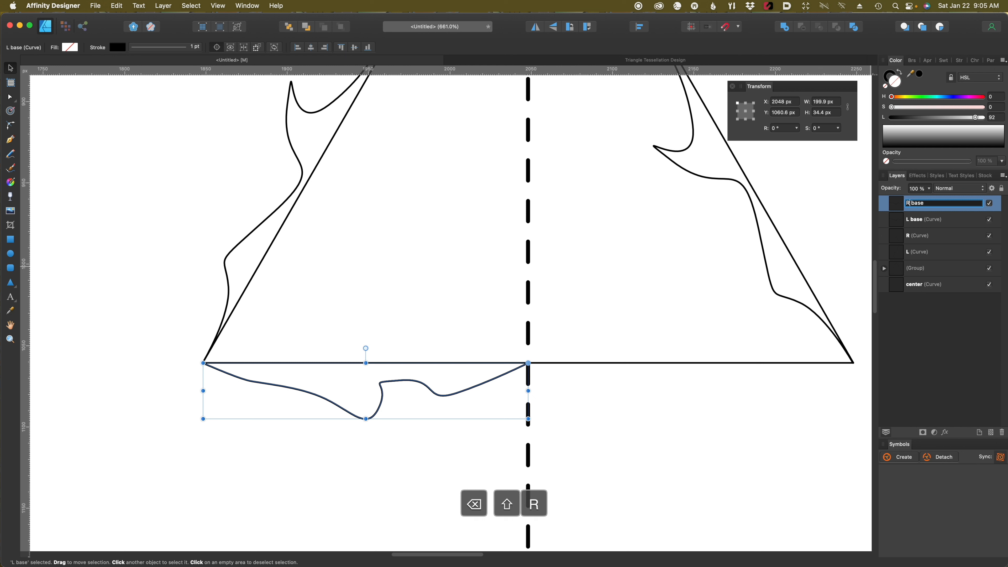
{"action": "key", "text": "Return"}
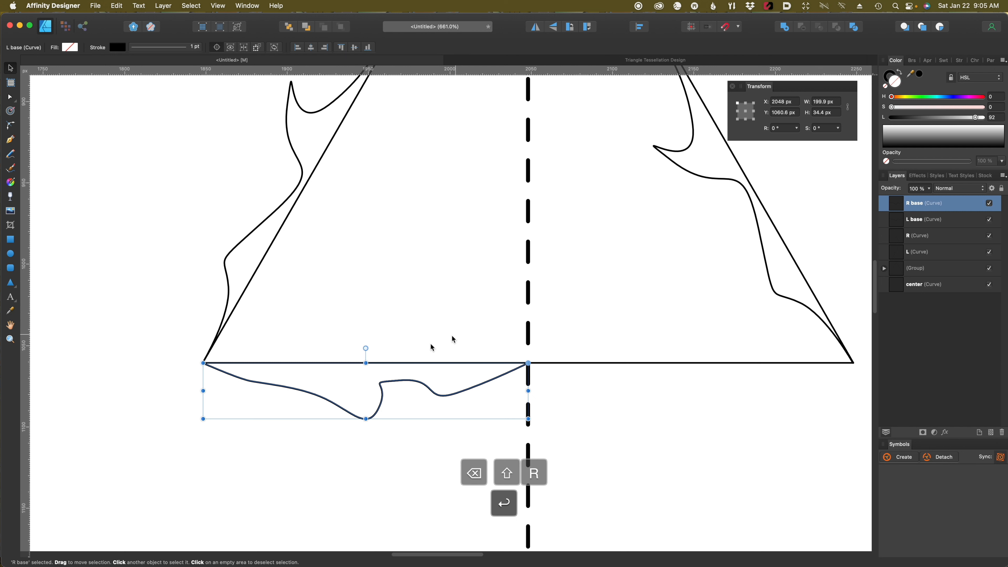
Rotate the R base curve 180° about the base's midpoint so it spans the right half of the base
{"action": "left_click_drag", "start_coordinate": [367, 363], "coordinate": [551, 365]}
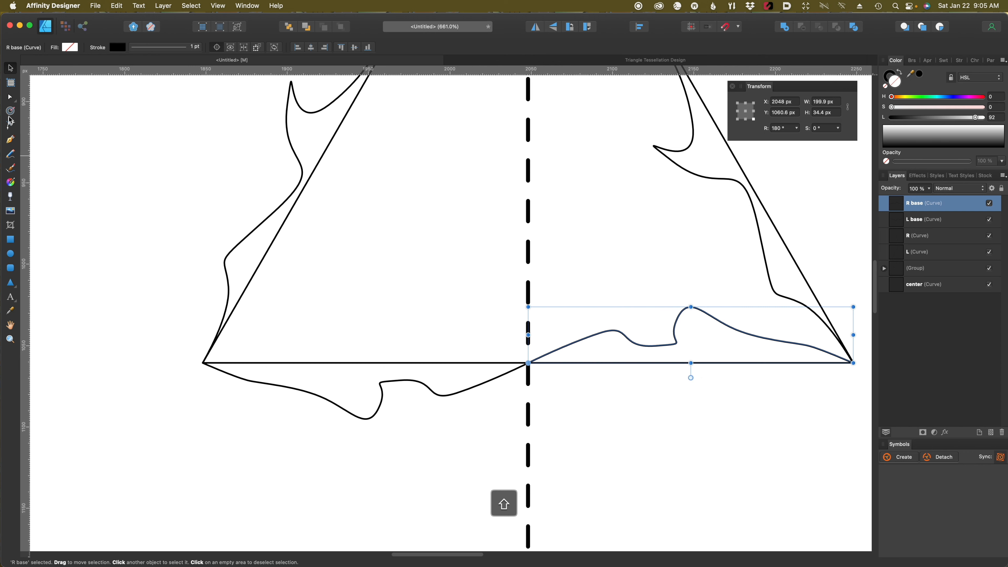
{"action": "left_click", "coordinate": [469, 474]}
Hide the dashed center line and the straight-sided triangle group, leaving only the four wavy curves visible
{"action": "scroll", "coordinate": [515, 404], "scroll_direction": "up", "scroll_amount": 6}
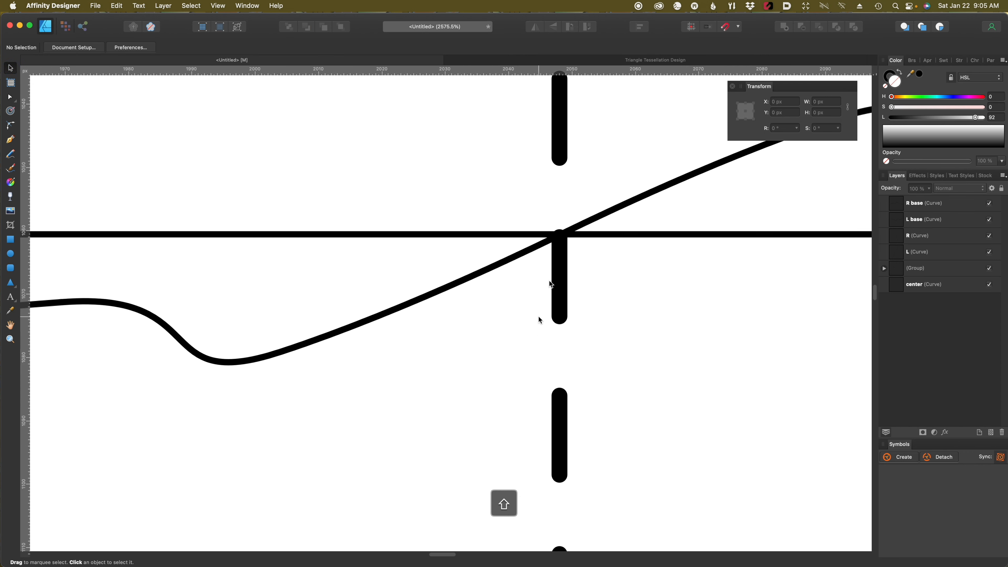
{"action": "left_click", "coordinate": [990, 284]}
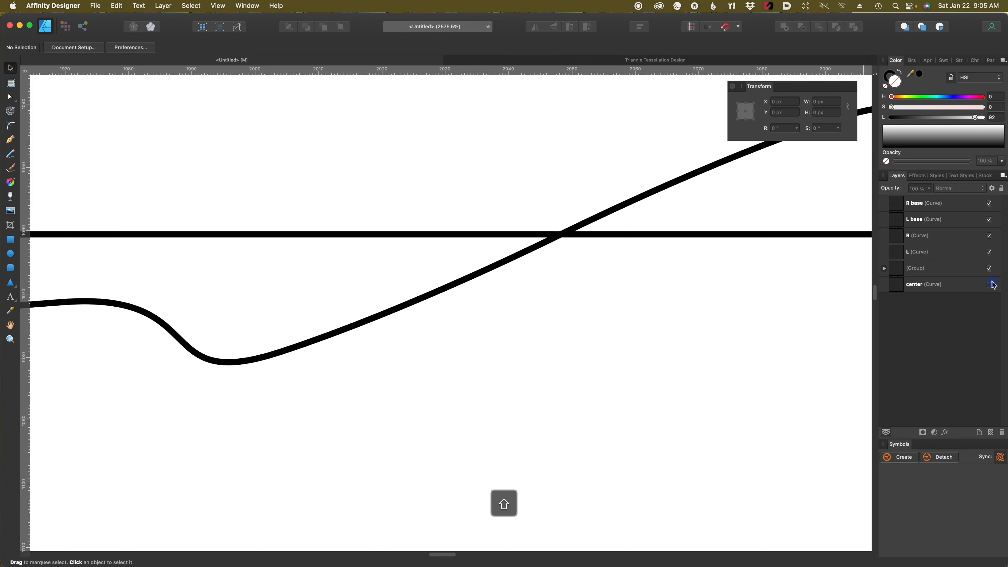
{"action": "key", "text": "space"}
{"action": "left_click_drag", "start_coordinate": [589, 341], "coordinate": [506, 465]}
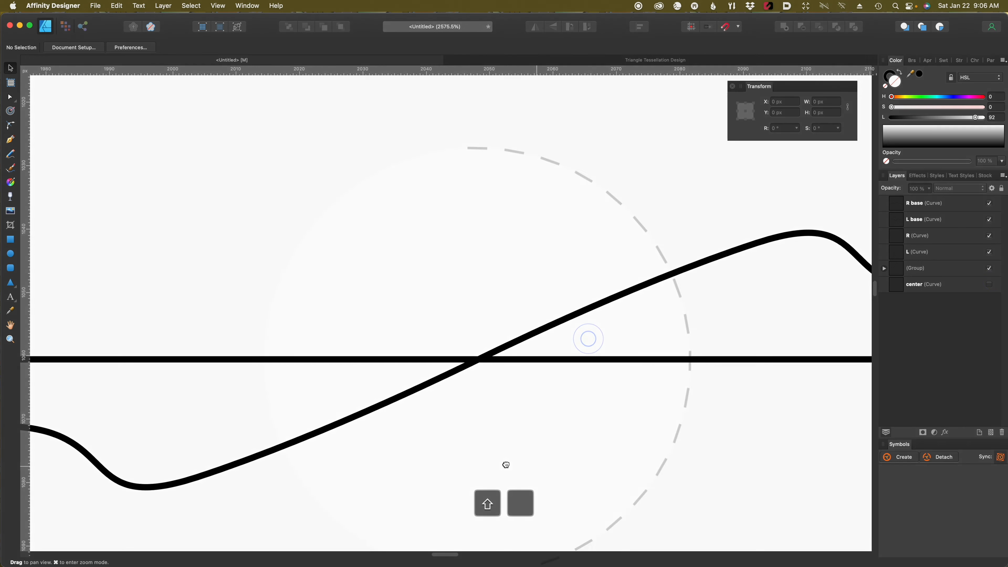
{"action": "scroll", "coordinate": [508, 493], "scroll_direction": "down", "scroll_amount": 5}
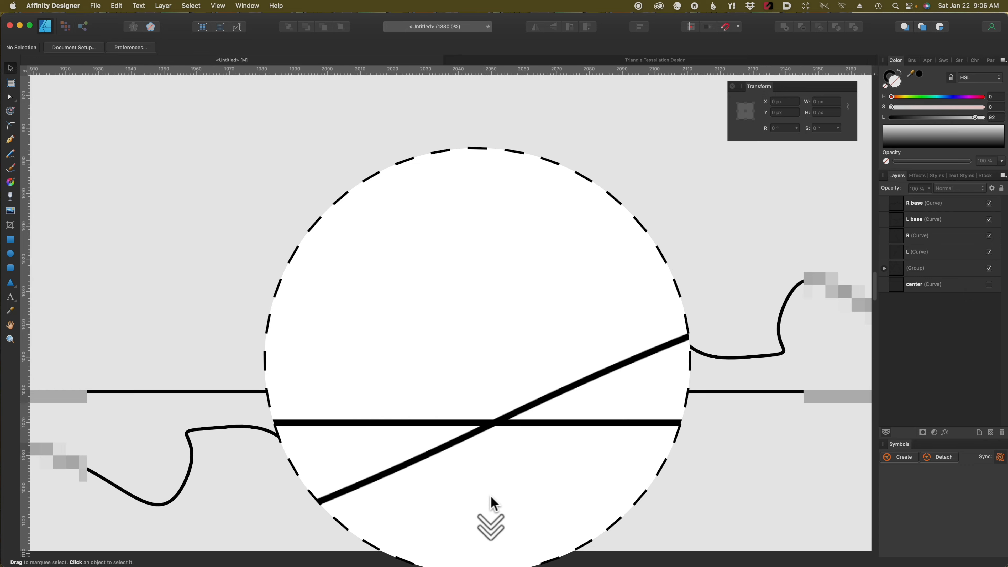
{"action": "scroll", "coordinate": [490, 496], "scroll_direction": "down", "scroll_amount": 5}
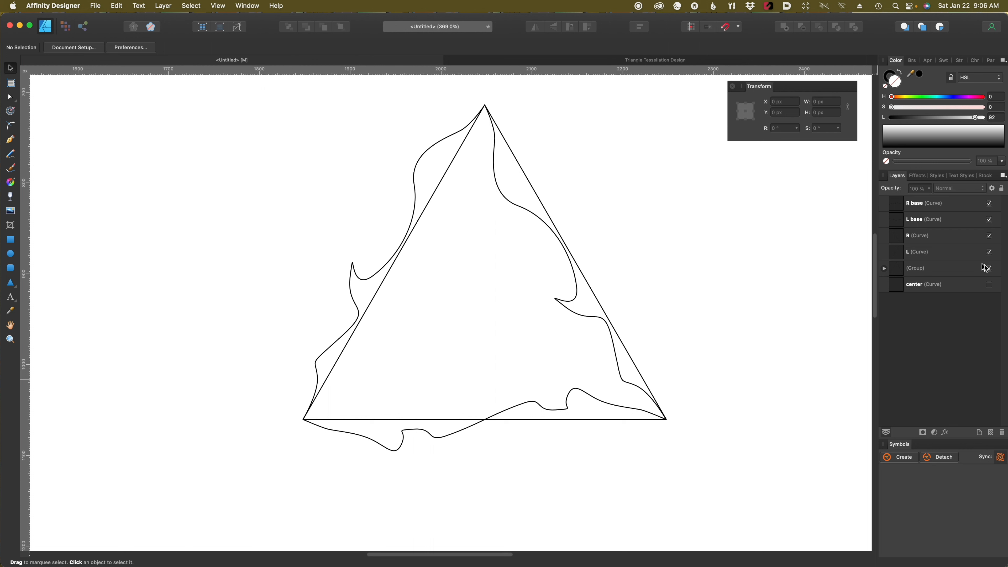
{"action": "left_click", "coordinate": [991, 269]}
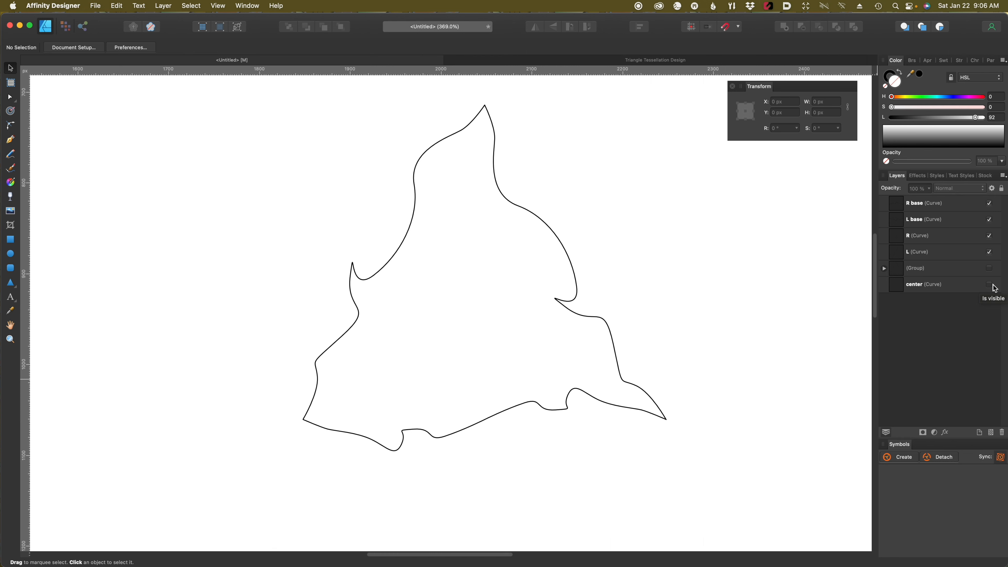
Group the triangle group with the center line and name the hidden group "Hide Me"
{"action": "left_click", "coordinate": [970, 271]}
{"action": "left_click", "coordinate": [970, 286], "text": "shift"}
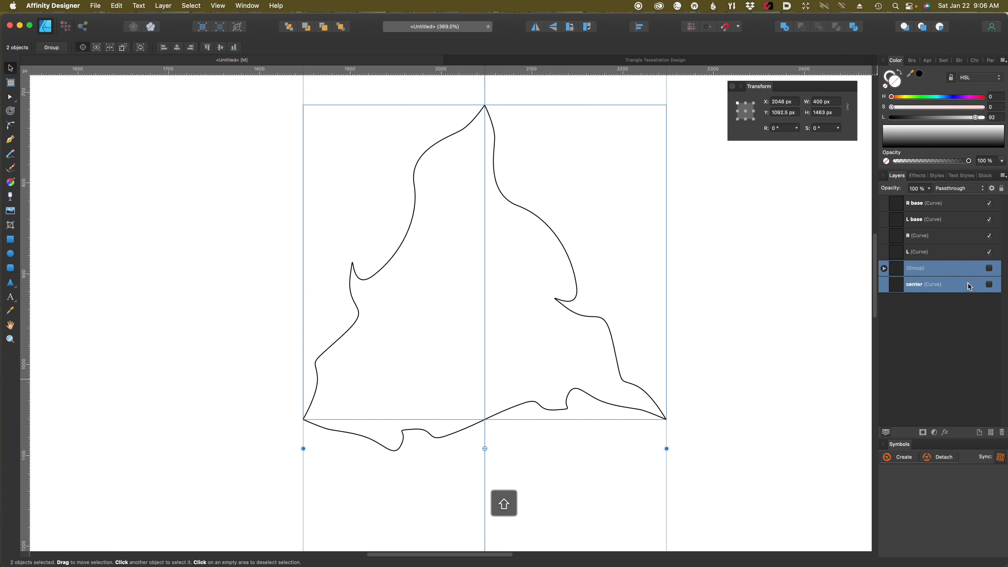
{"action": "key", "text": "super+g"}
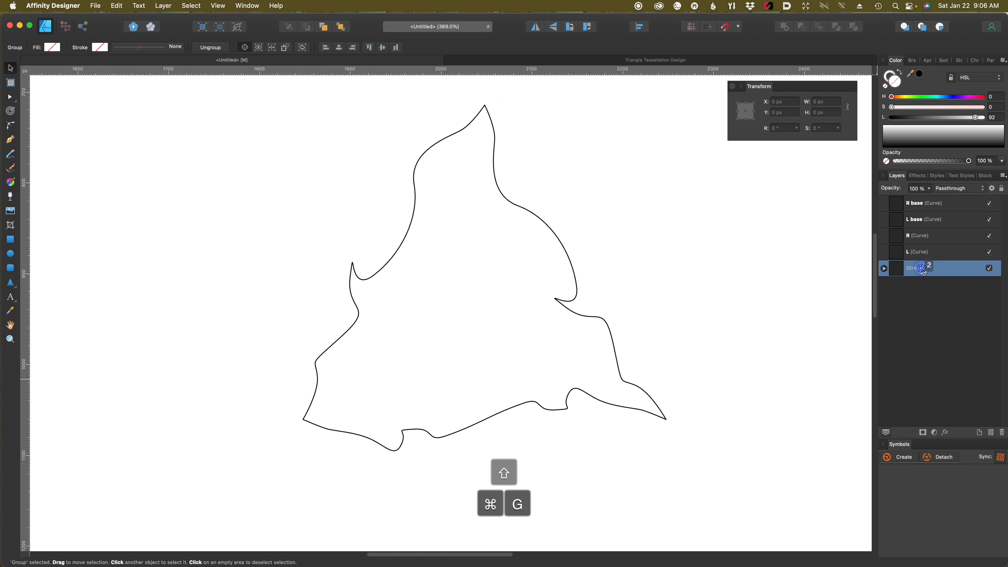
{"action": "double_click", "coordinate": [922, 269]}
{"action": "type", "text": "H"}
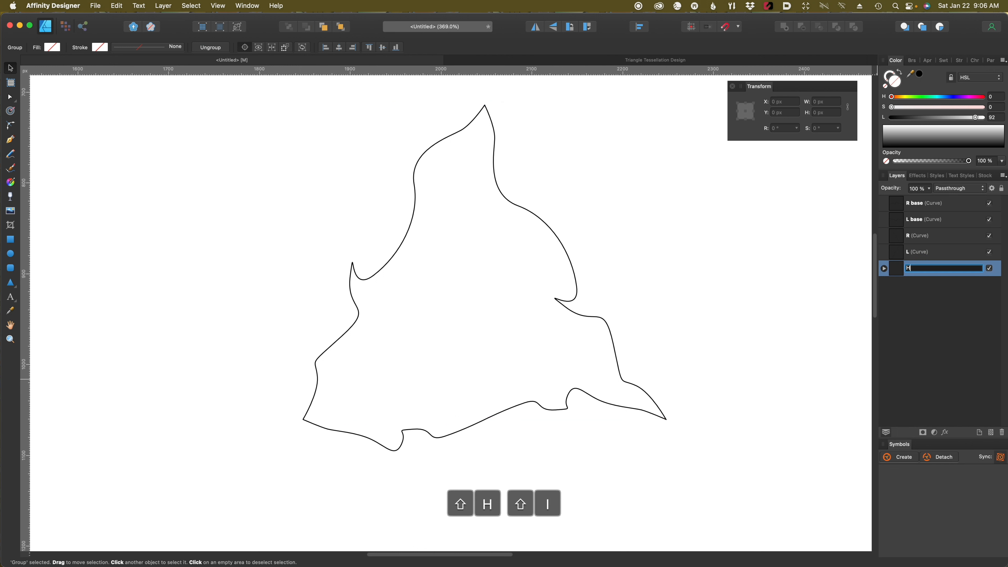
{"action": "type", "text": "ide Me M"}
{"action": "key", "text": "Return"}
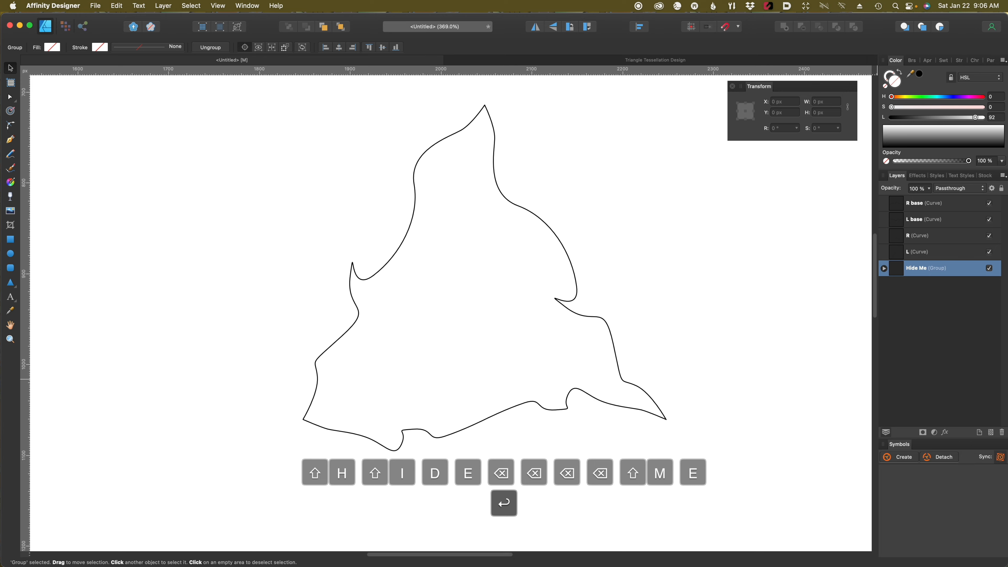
Select the L base and R base curves together with the Node tool where they meet at the base's midpoint
{"action": "left_click", "coordinate": [957, 257]}
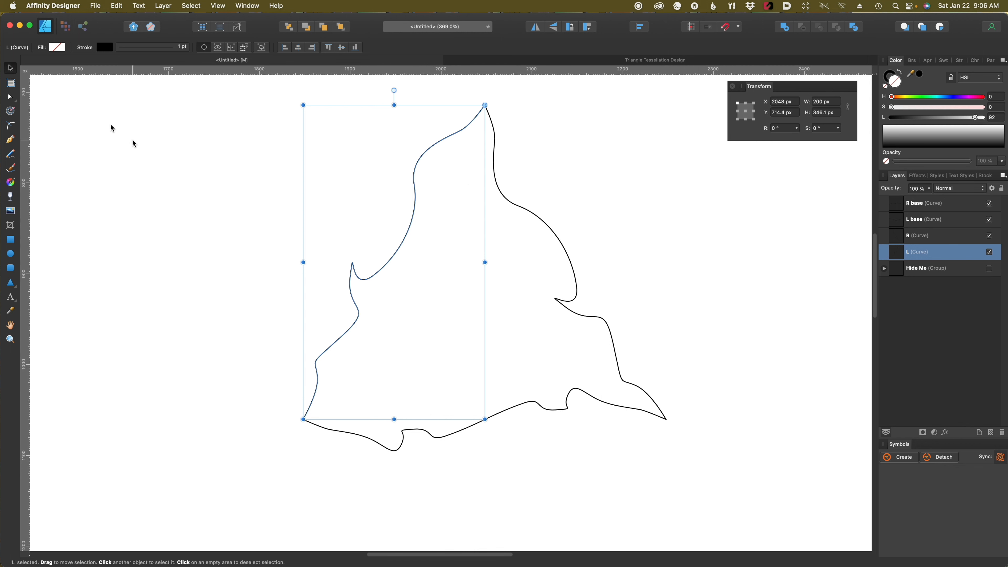
{"action": "left_click", "coordinate": [10, 97]}
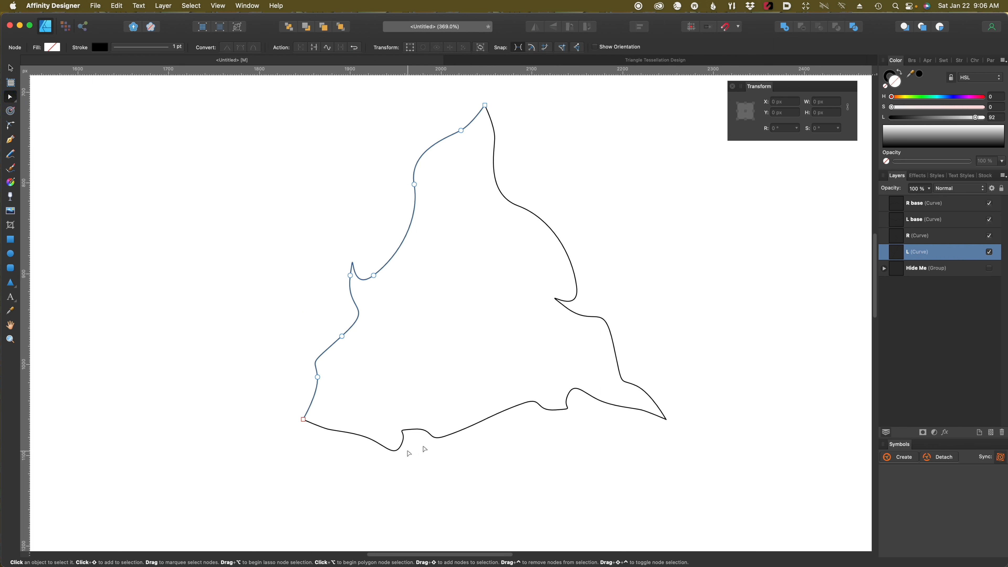
{"action": "left_click", "coordinate": [448, 435]}
{"action": "scroll", "coordinate": [517, 434], "scroll_direction": "up", "scroll_amount": 3}
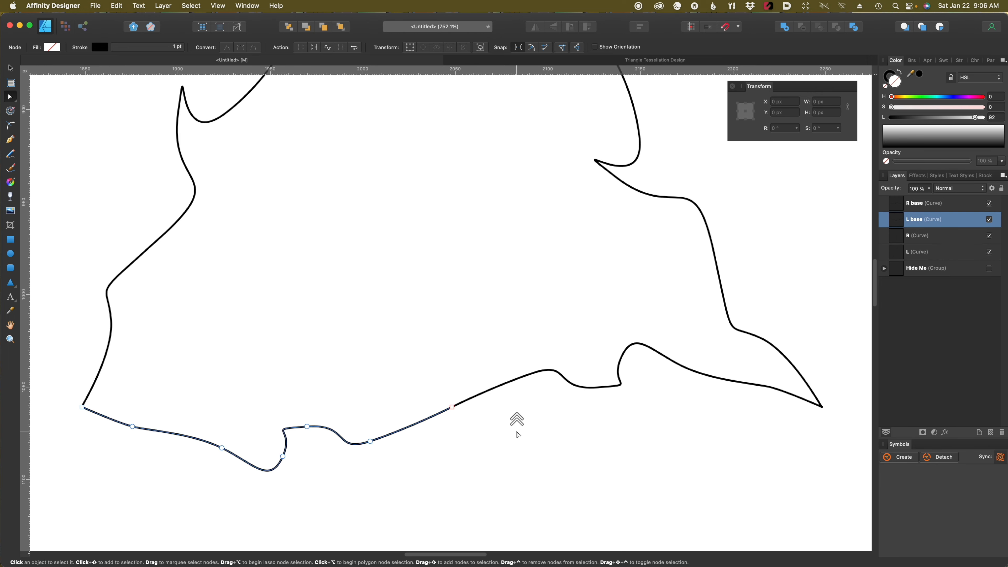
{"action": "scroll", "coordinate": [518, 434], "scroll_direction": "up", "scroll_amount": 4}
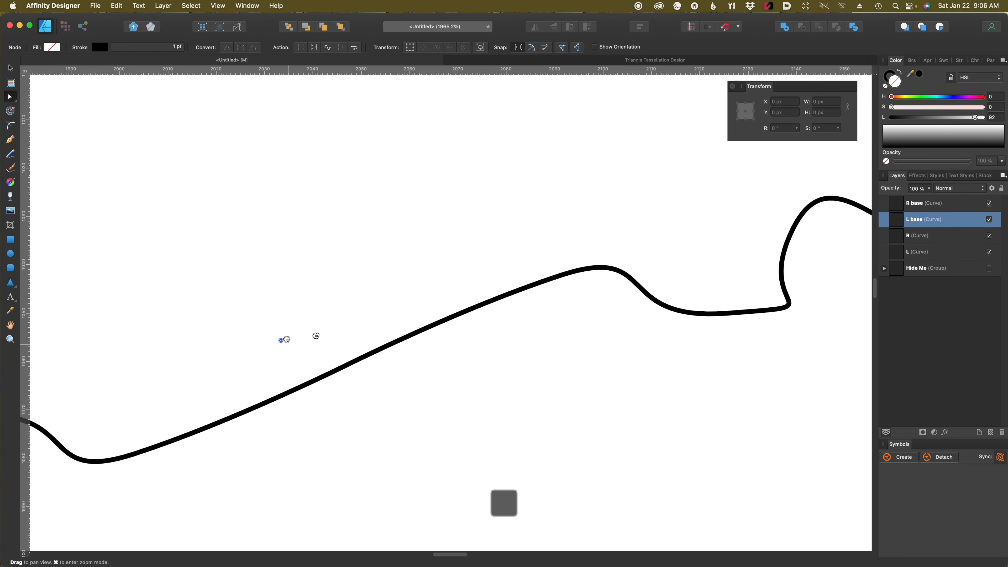
{"action": "left_click_drag", "start_coordinate": [280, 341], "coordinate": [382, 330]}
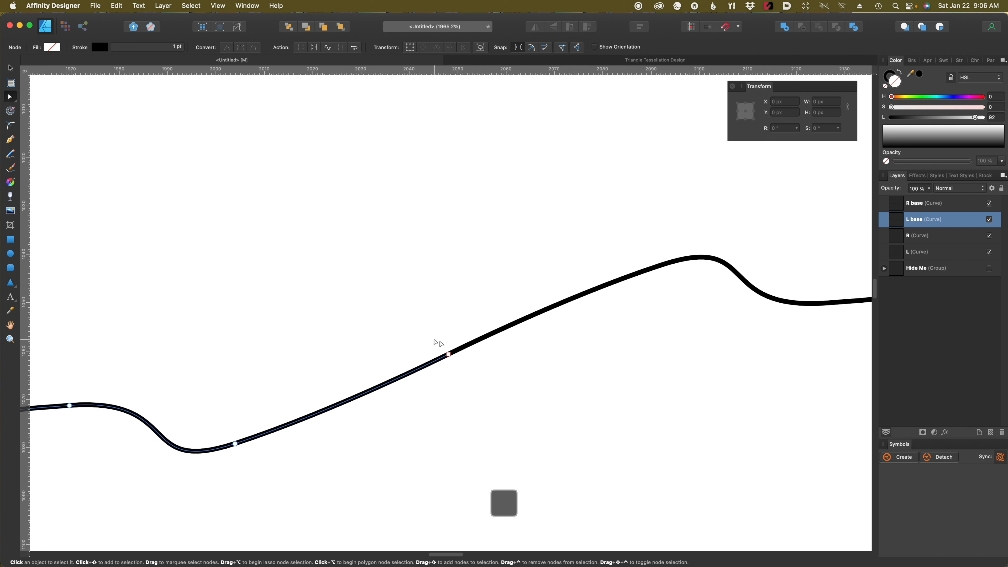
{"action": "left_click", "coordinate": [467, 348], "text": "super"}
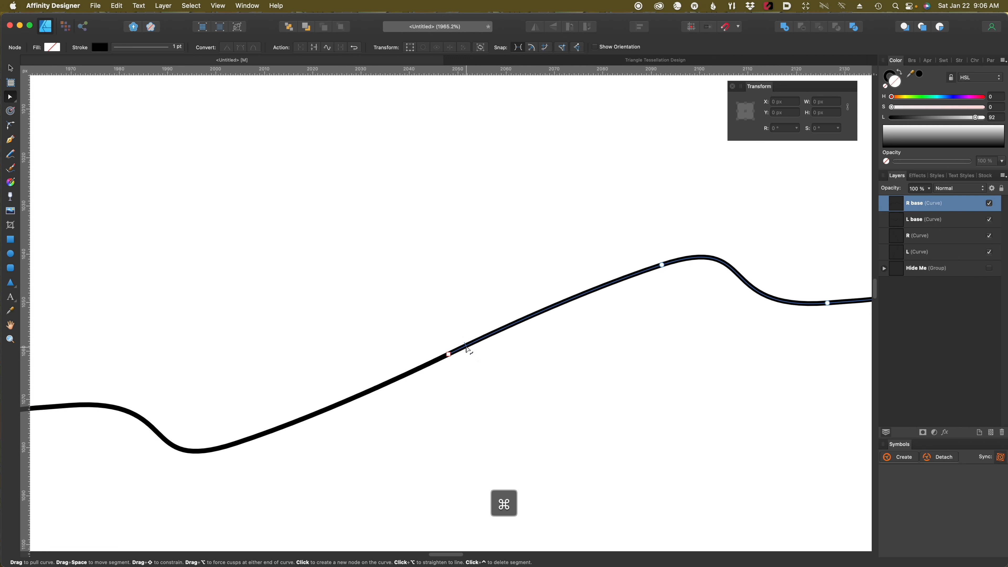
{"action": "left_click", "coordinate": [403, 380], "text": "super"}
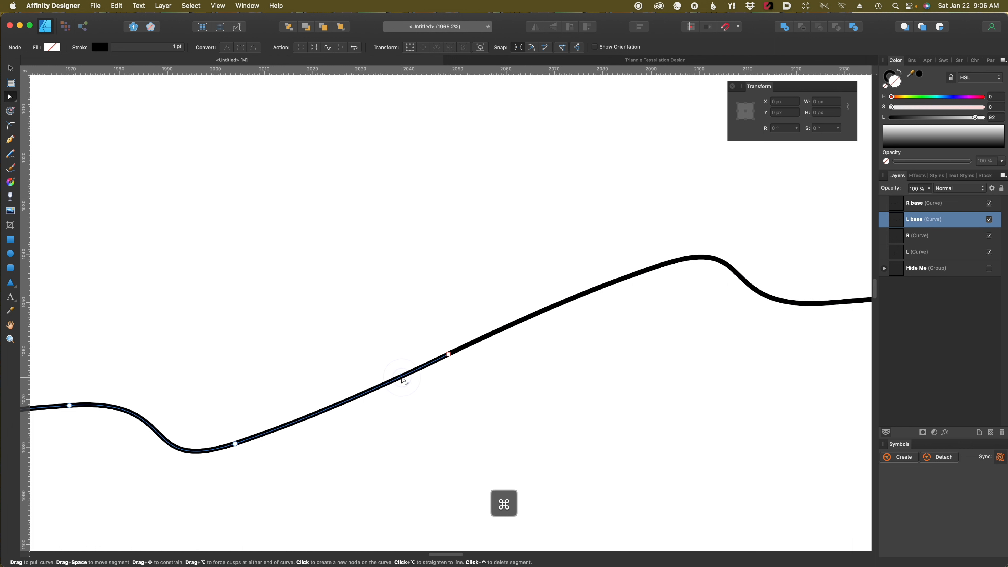
{"action": "left_click", "coordinate": [481, 341], "text": "shift+super"}
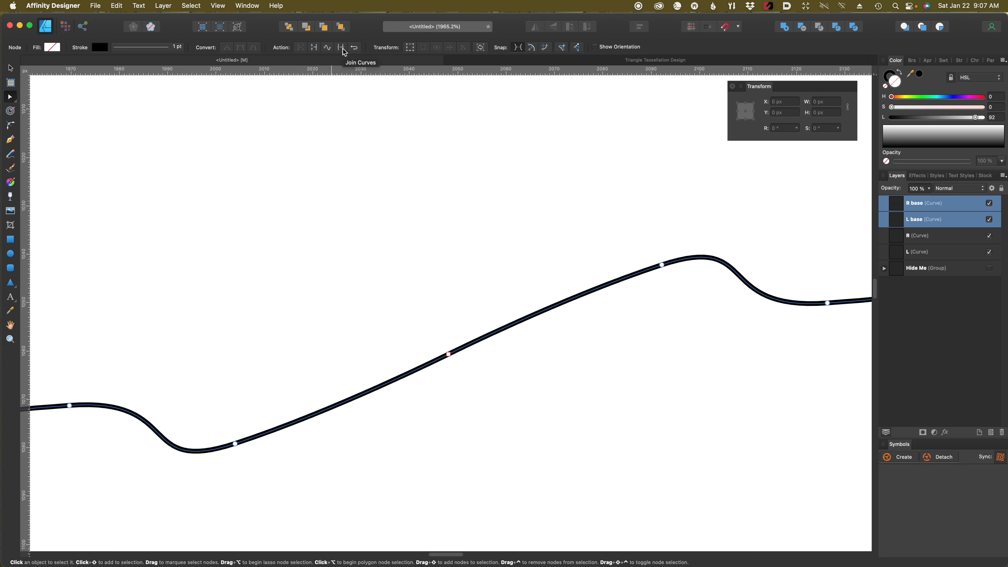
Try the Close Curve action on the two selected base curves and undo it
{"action": "scroll", "coordinate": [377, 258], "scroll_direction": "down", "scroll_amount": 5}
{"action": "scroll", "coordinate": [377, 260], "scroll_direction": "down", "scroll_amount": 3}
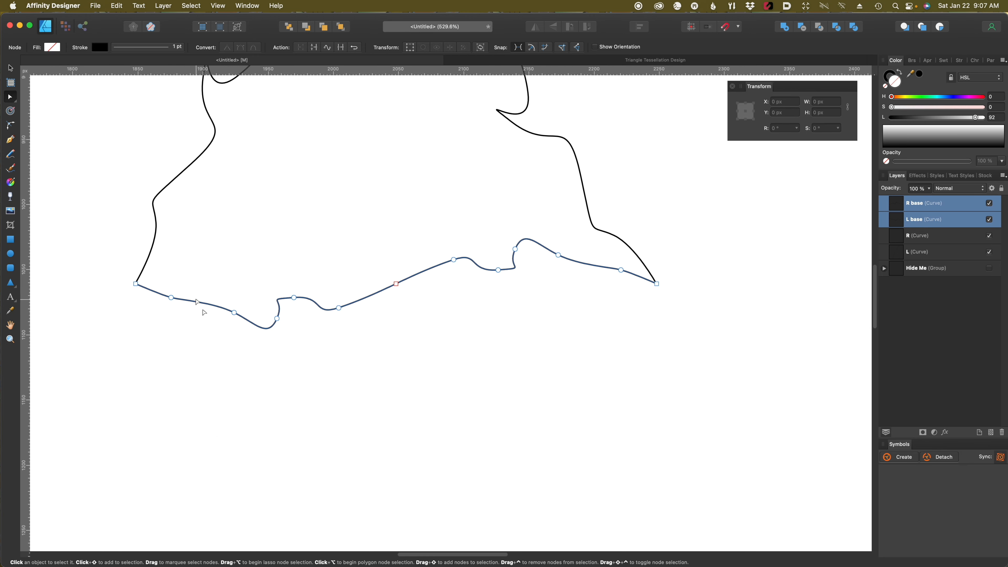
{"action": "left_click", "coordinate": [315, 48]}
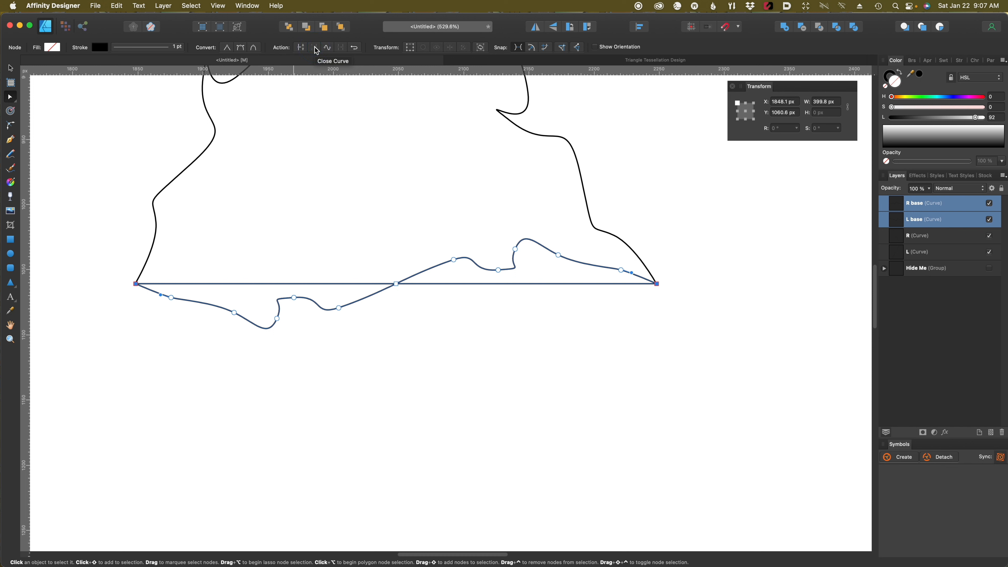
{"action": "key", "text": "super+z"}
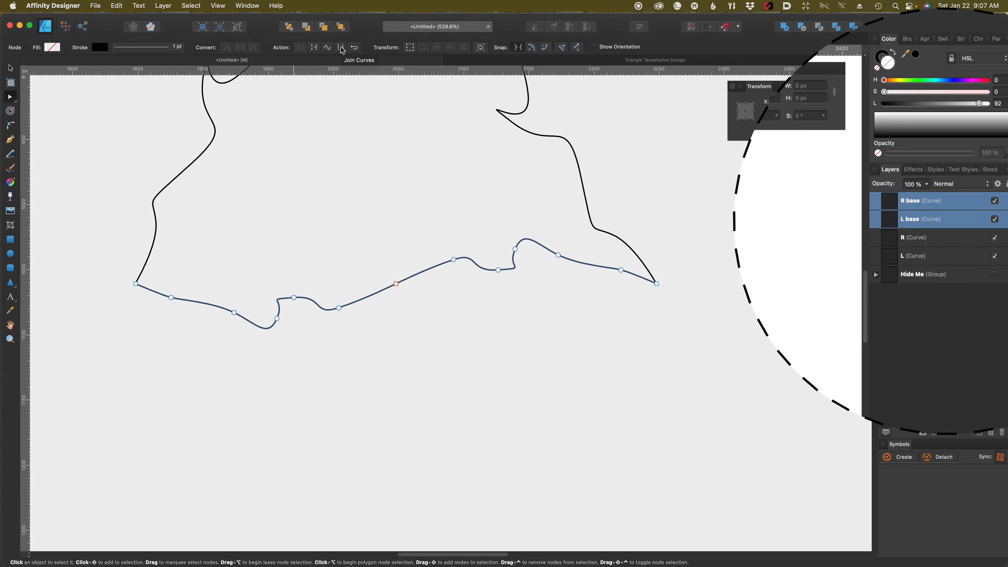
Join the L base and R base curves into one curve and rename it as "Base"
{"action": "left_click", "coordinate": [342, 49]}
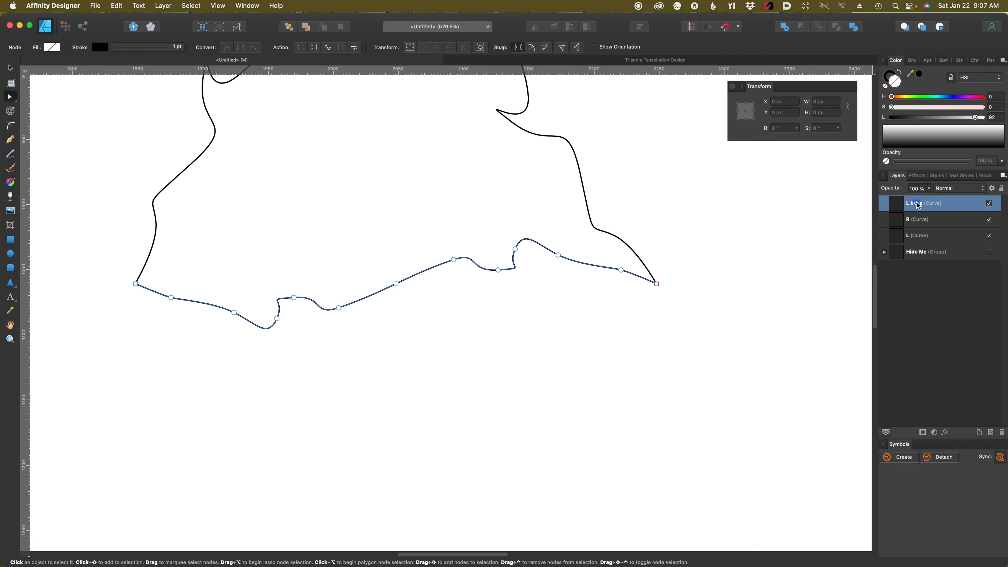
{"action": "double_click", "coordinate": [917, 202]}
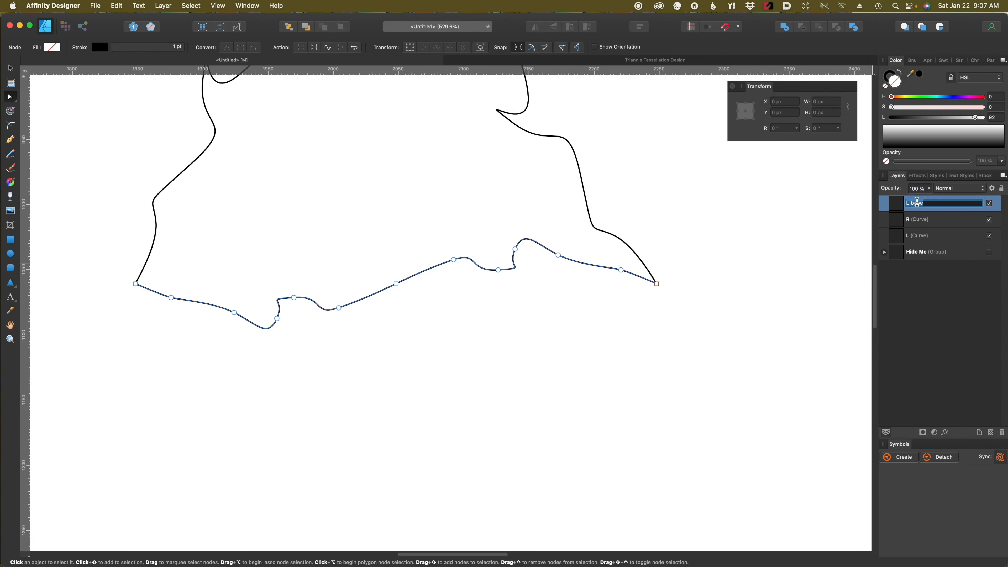
{"action": "type", "text": "Base"}
{"action": "key", "text": "Return"}
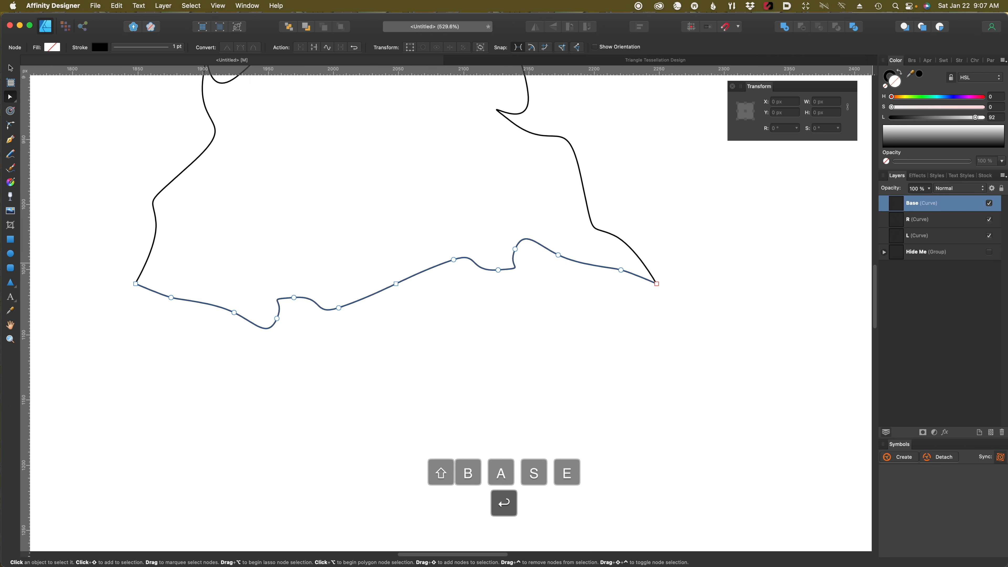
Join the Base curve with curve L at the tile's lower-left corner
{"action": "key", "text": "space"}
{"action": "left_click_drag", "start_coordinate": [334, 256], "coordinate": [430, 396]}
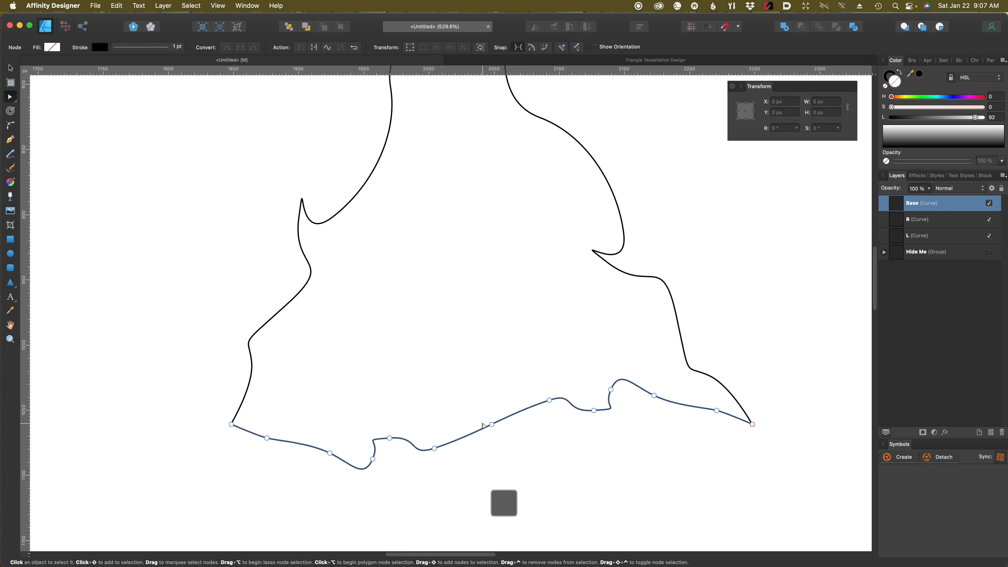
{"action": "key", "text": "shift"}
{"action": "left_click", "coordinate": [247, 394], "text": "shift"}
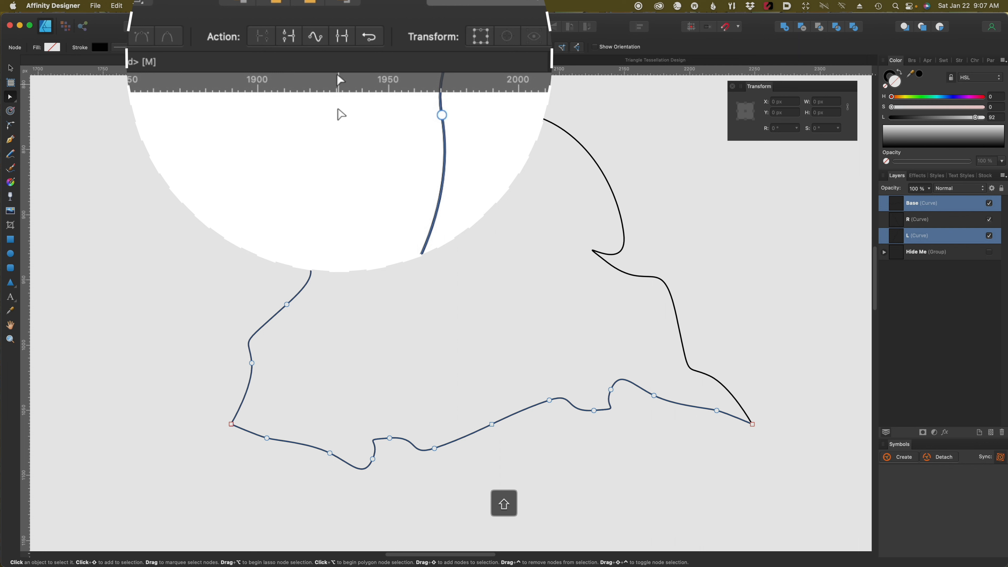
{"action": "left_click", "coordinate": [347, 39]}
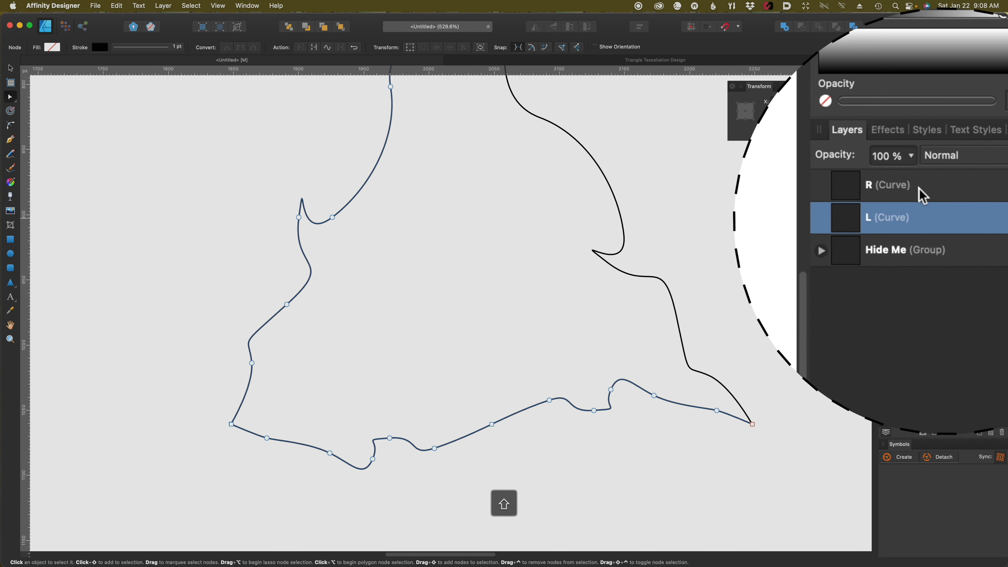
Join curve R with curve L at the tile's lower-right corner and fill the tile with pink at H 0, S 100, L 80
{"action": "left_click", "coordinate": [916, 207], "text": "shift"}
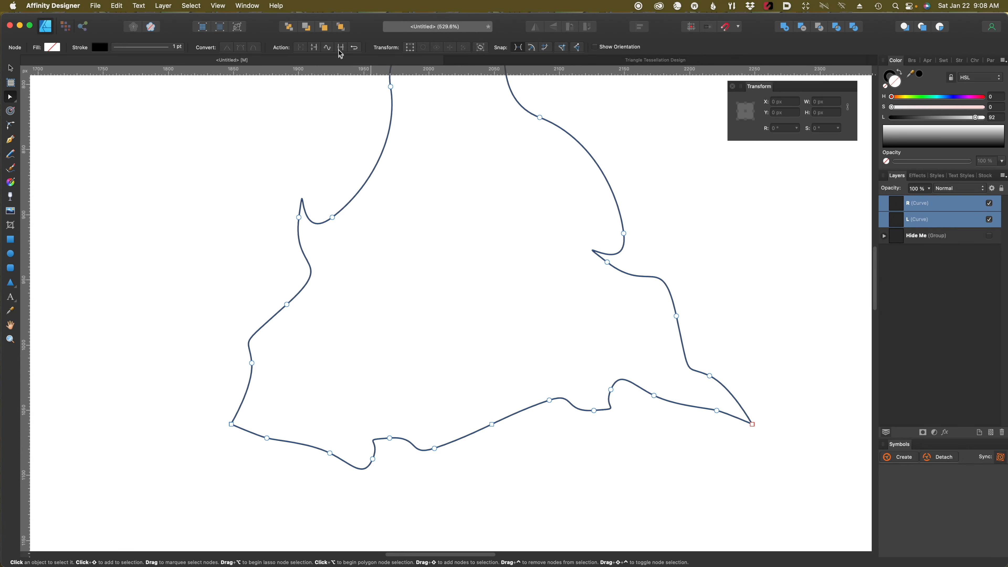
{"action": "left_click", "coordinate": [340, 47]}
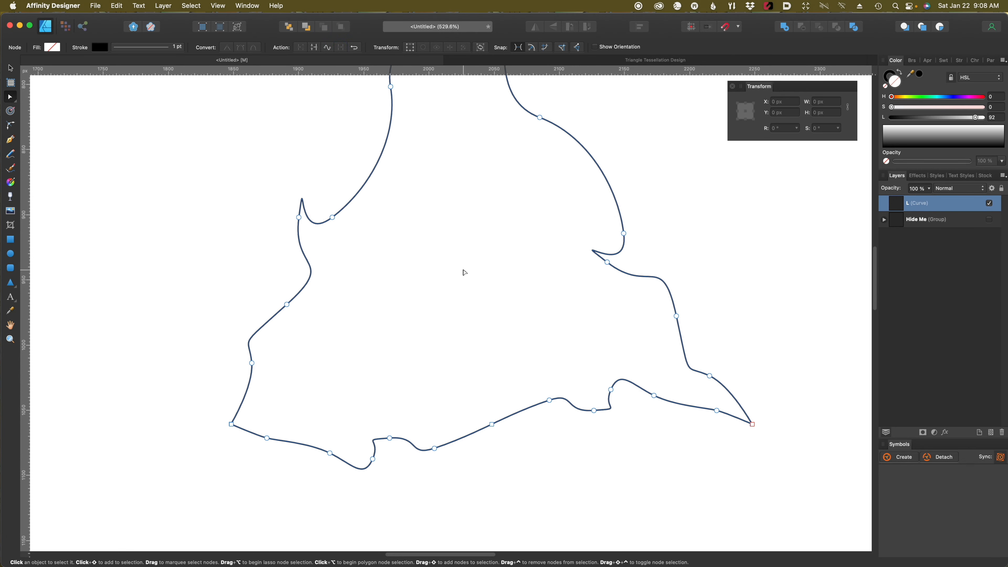
{"action": "scroll", "coordinate": [465, 272], "scroll_direction": "down", "scroll_amount": 5}
{"action": "key", "text": "space"}
{"action": "left_click_drag", "start_coordinate": [312, 229], "coordinate": [298, 287]}
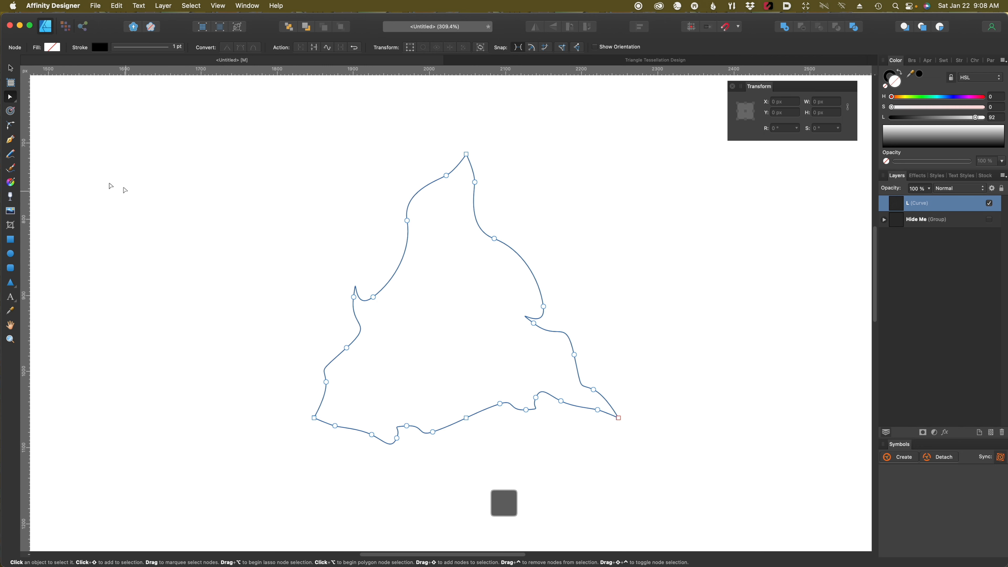
{"action": "left_click", "coordinate": [54, 48]}
{"action": "left_click", "coordinate": [110, 122]}
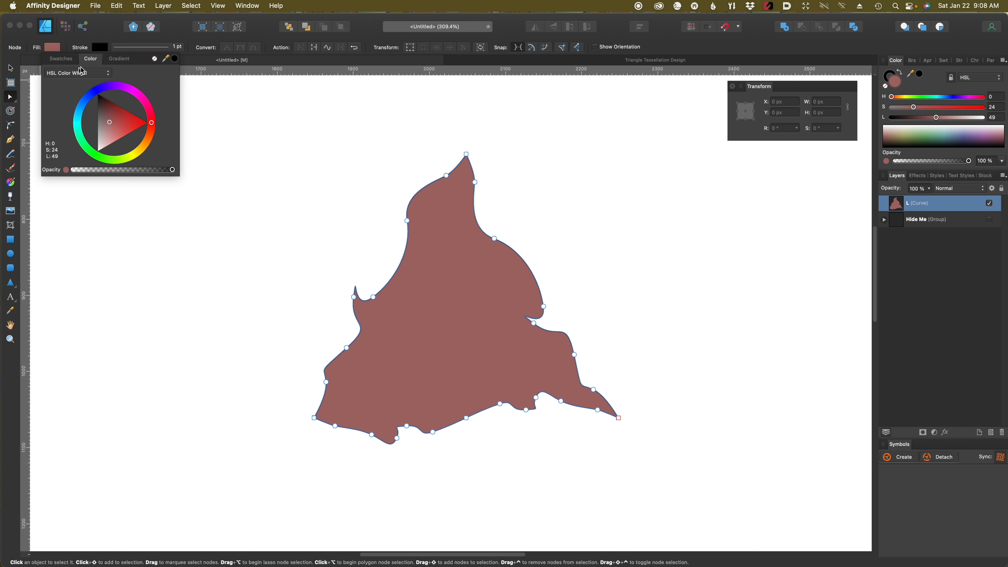
{"action": "left_click_drag", "start_coordinate": [103, 139], "coordinate": [119, 146]}
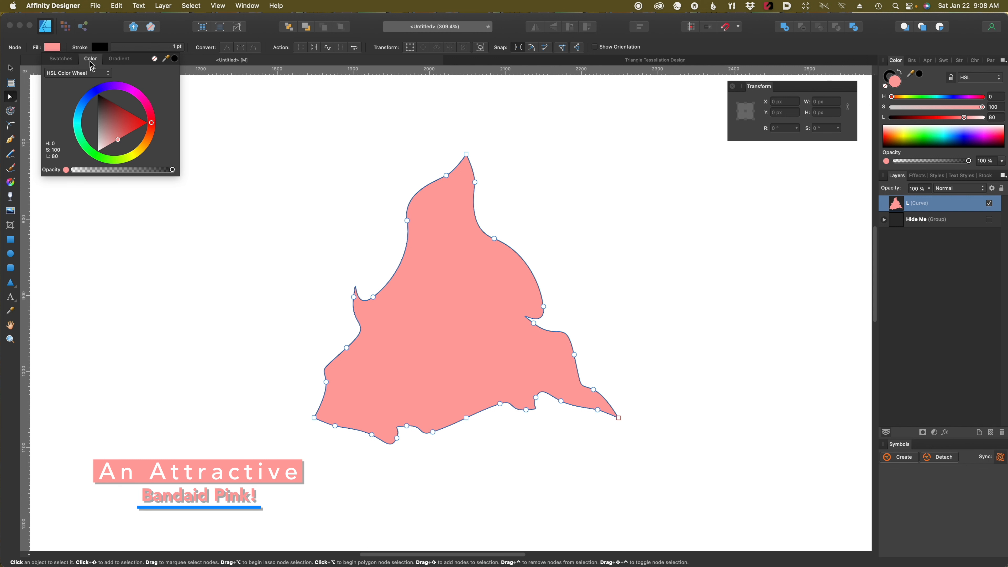
Create a symbol from the filled tile and rename the symbol as "Shape"
{"action": "left_click", "coordinate": [12, 69]}
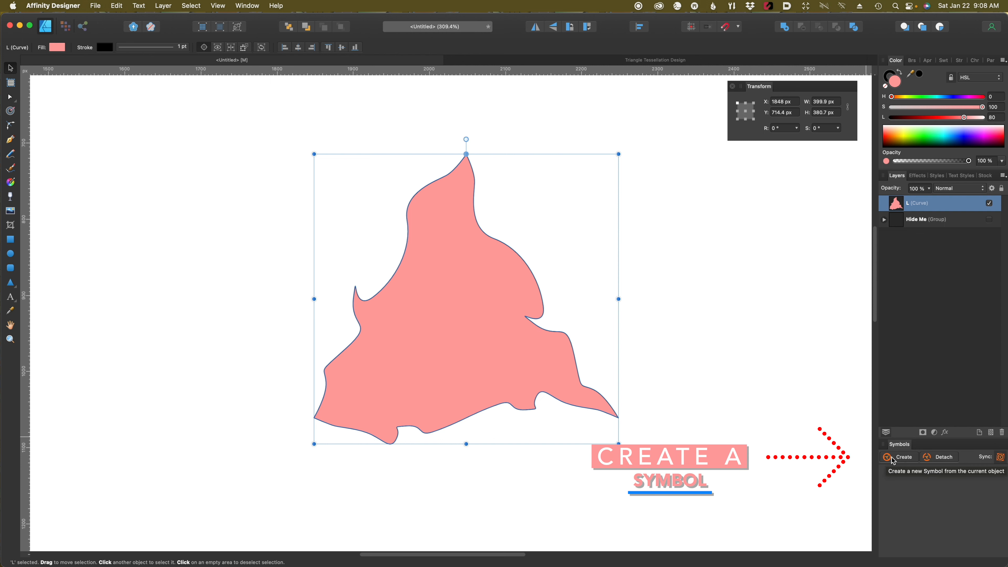
{"action": "left_click", "coordinate": [908, 460]}
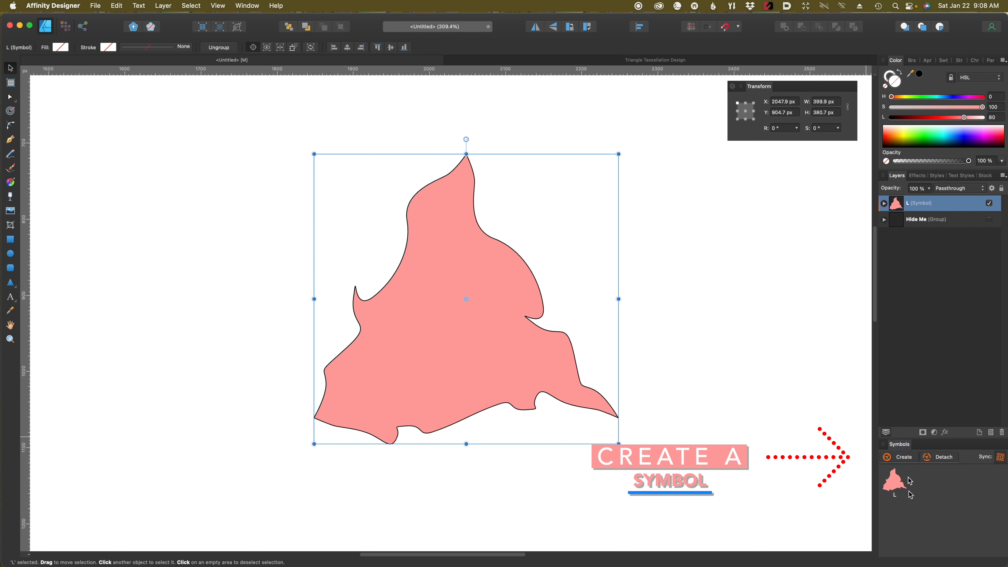
{"action": "right_click", "coordinate": [896, 497]}
{"action": "left_click", "coordinate": [901, 504]}
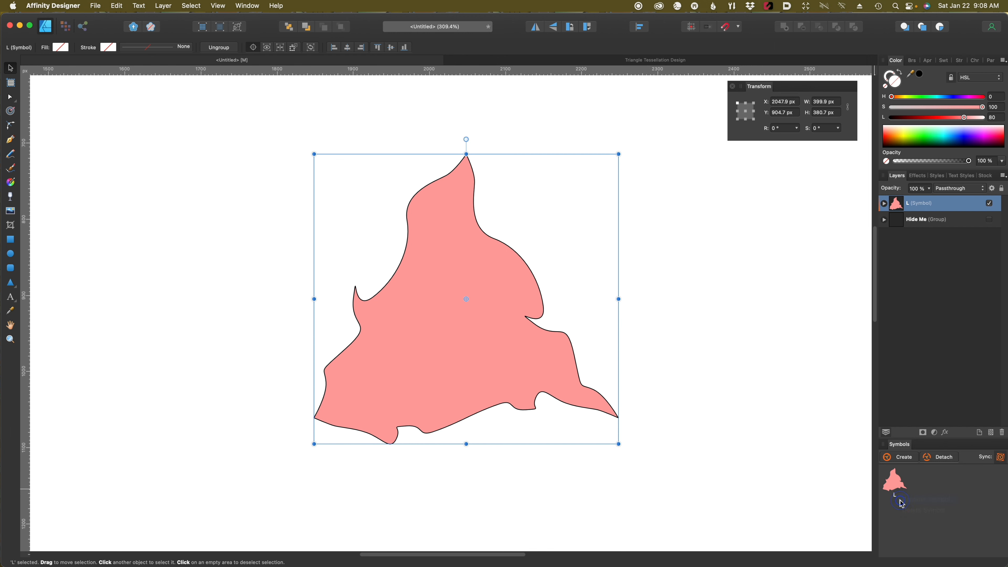
{"action": "type", "text": "S"}
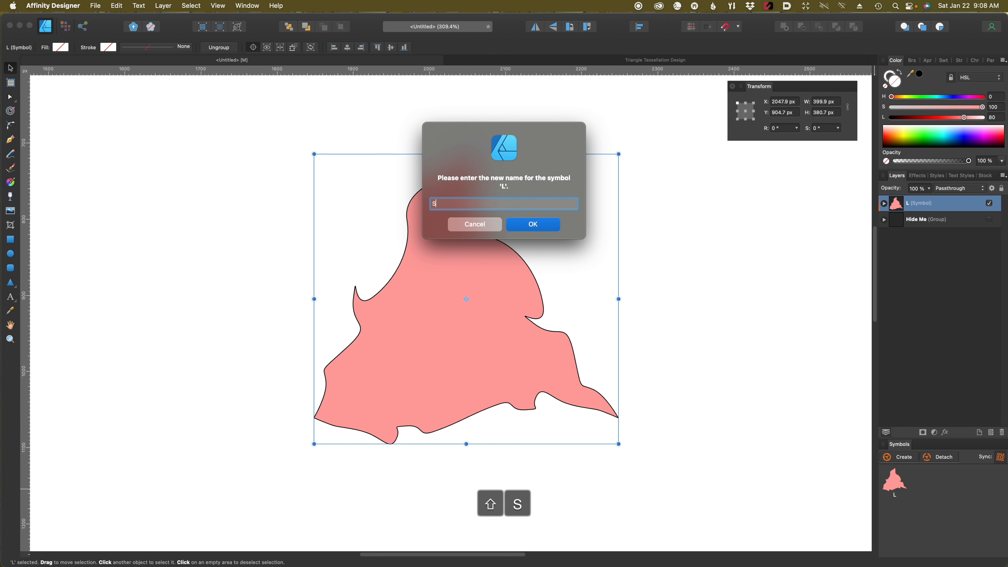
{"action": "type", "text": "hape"}
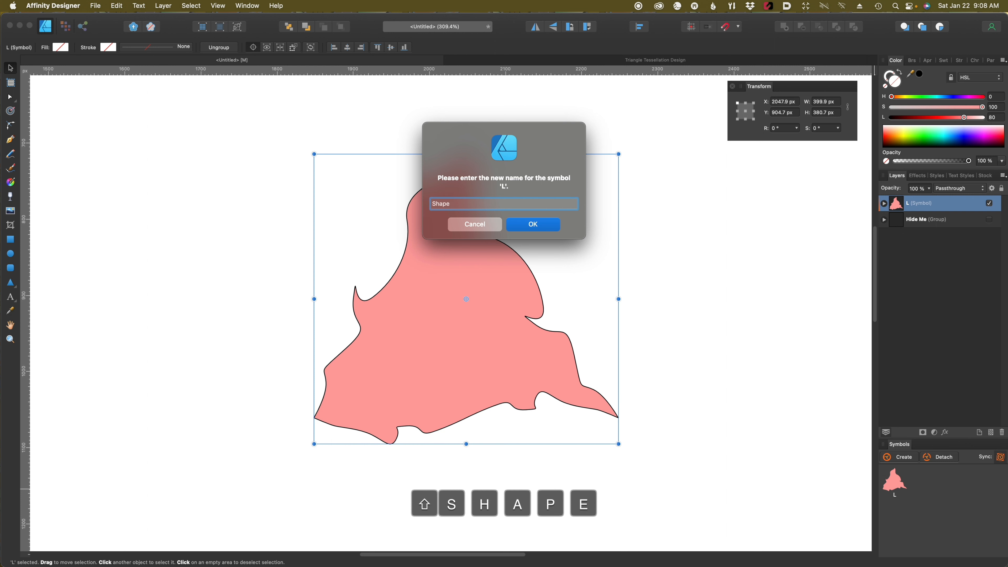
{"action": "key", "text": "Return"}
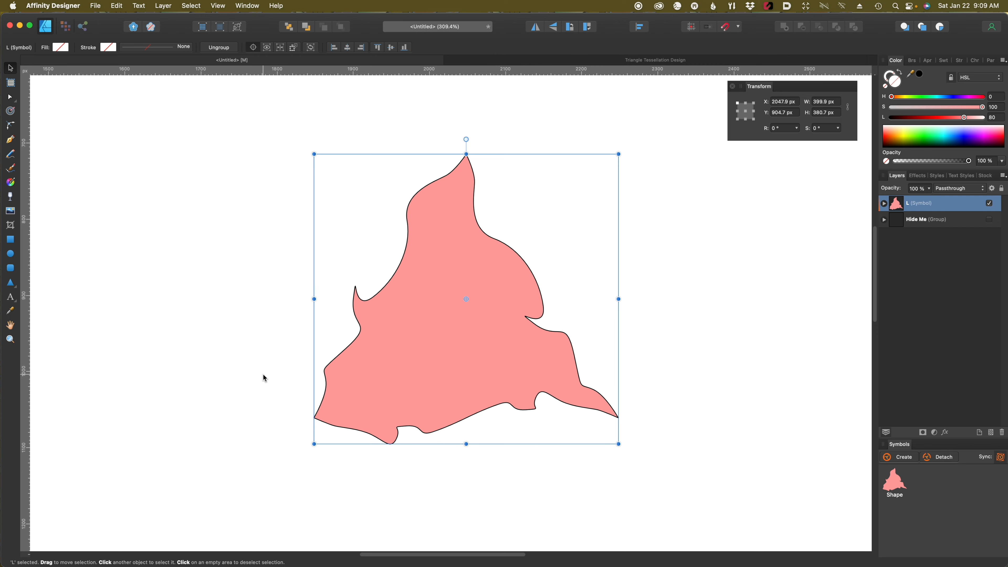
Place a second instance of the Shape symbol on the artboard just right of the original tile
{"action": "scroll", "coordinate": [263, 375], "scroll_direction": "down", "scroll_amount": 5}
{"action": "left_click_drag", "start_coordinate": [214, 384], "coordinate": [266, 369]}
{"action": "key", "text": "super+0"}
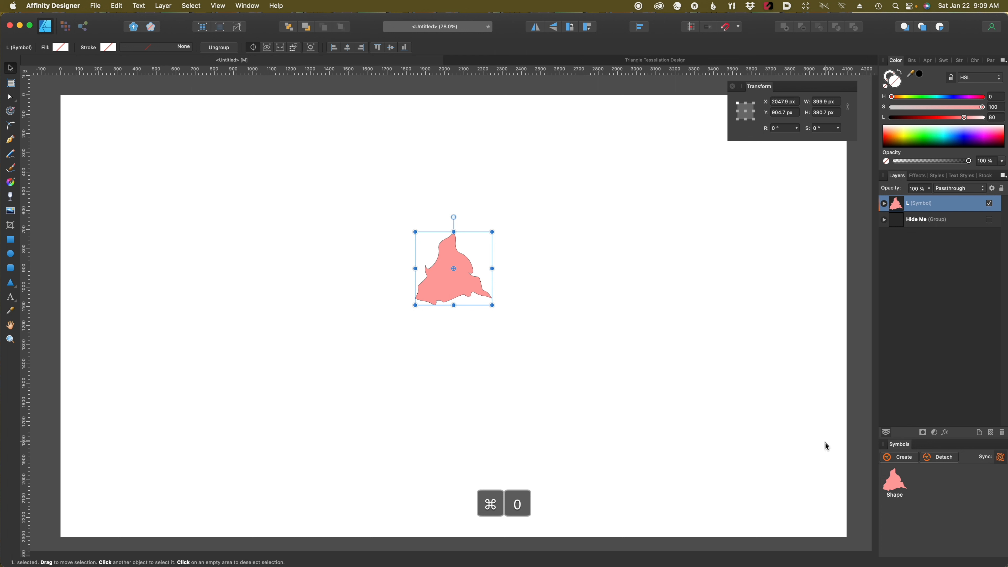
{"action": "key", "text": "Escape"}
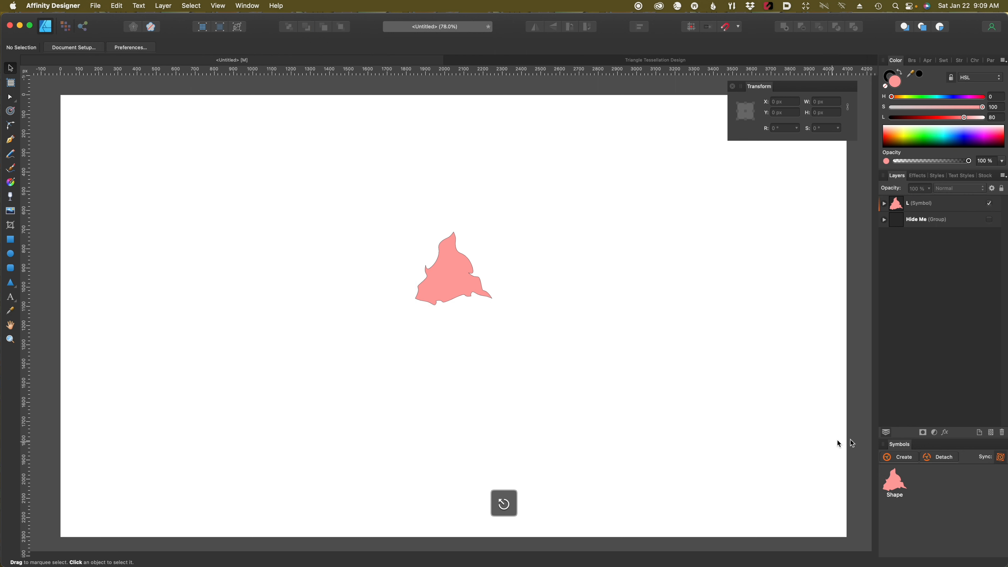
{"action": "left_click_drag", "start_coordinate": [896, 483], "coordinate": [551, 268]}
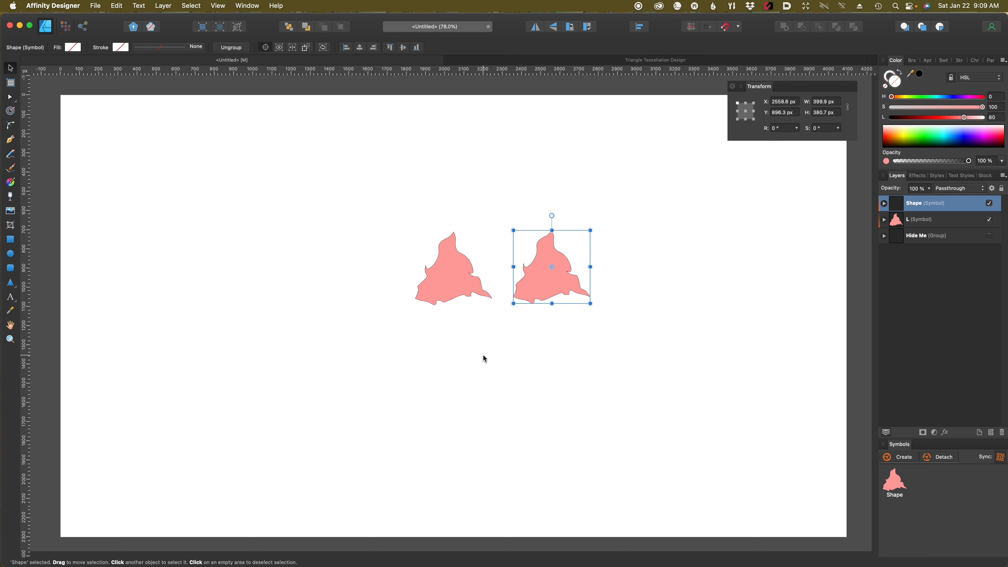
Rotate the second tile counter-clockwise to 60° and fit it against the original tile's right edge
{"action": "scroll", "coordinate": [484, 356], "scroll_direction": "up", "scroll_amount": 3}
{"action": "key", "text": "space"}
{"action": "left_click_drag", "start_coordinate": [478, 317], "coordinate": [488, 455]}
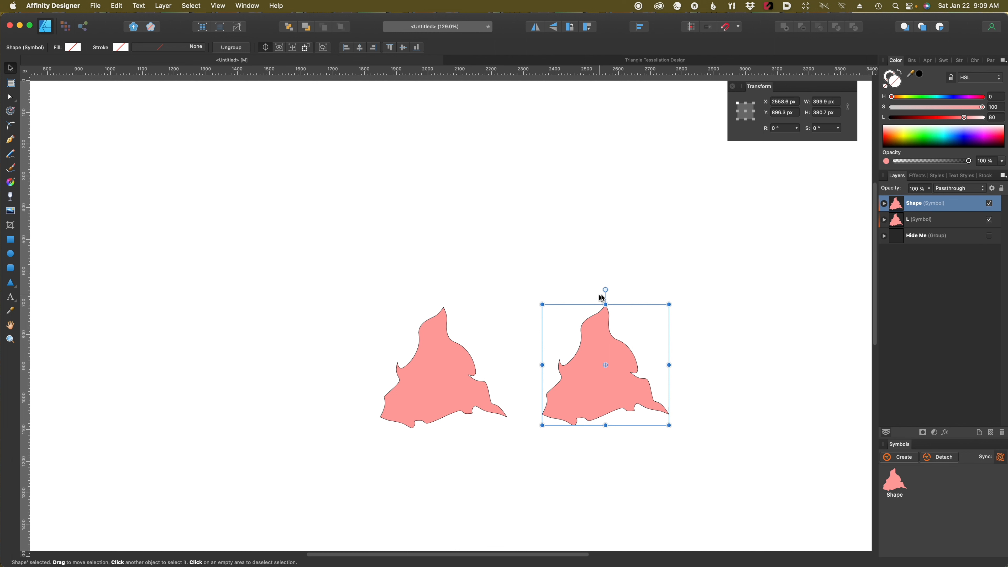
{"action": "left_click_drag", "start_coordinate": [605, 290], "coordinate": [534, 299]}
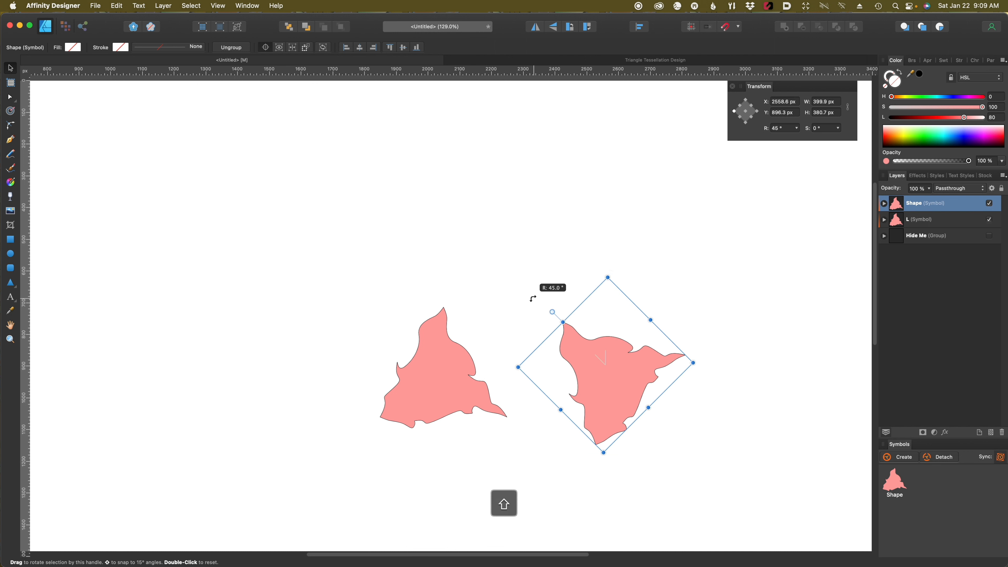
{"action": "left_click_drag", "start_coordinate": [596, 350], "coordinate": [514, 325]}
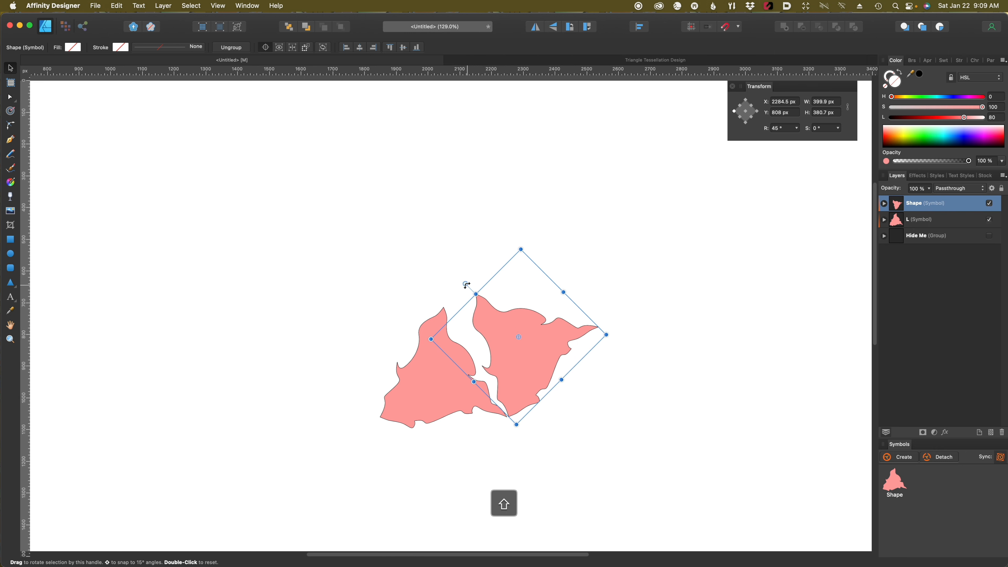
{"action": "left_click_drag", "start_coordinate": [466, 285], "coordinate": [459, 295]}
{"action": "scroll", "coordinate": [472, 356], "scroll_direction": "up", "scroll_amount": 5}
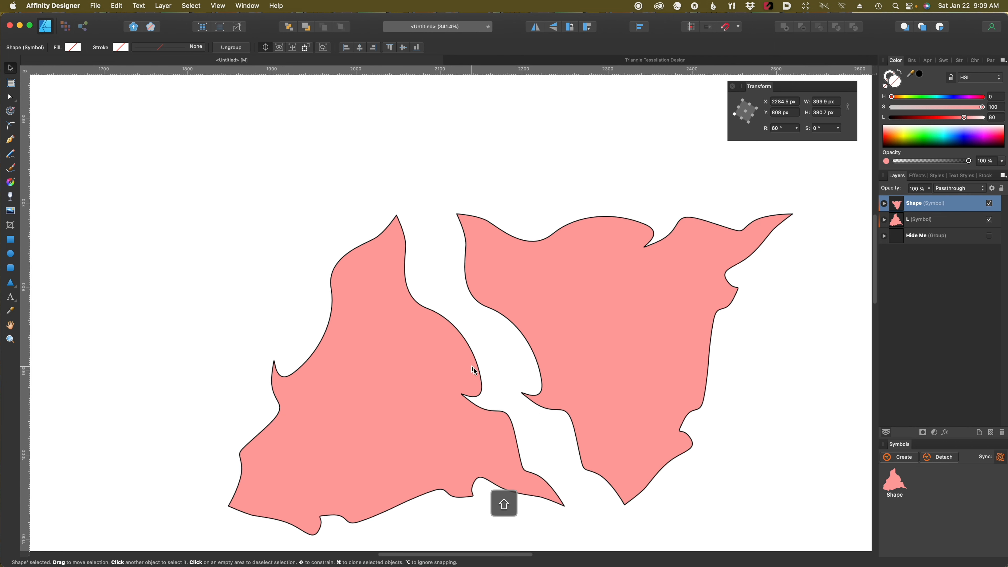
{"action": "left_click_drag", "start_coordinate": [567, 362], "coordinate": [508, 362]}
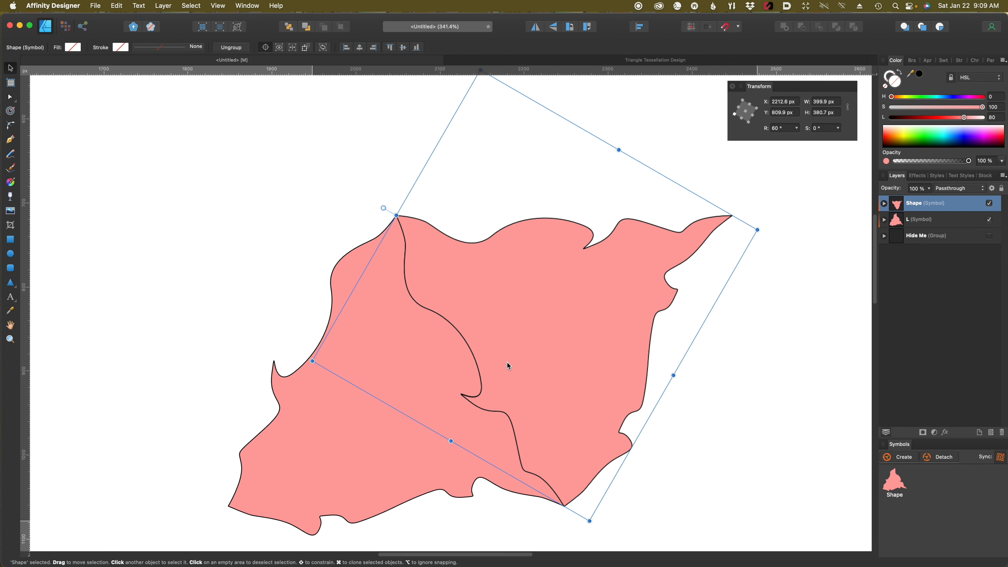
Try nudging the rotated tile sideways and vertically to check its fit along the shared edge, returning it to its place
{"action": "scroll", "coordinate": [486, 340], "scroll_direction": "up", "scroll_amount": 3}
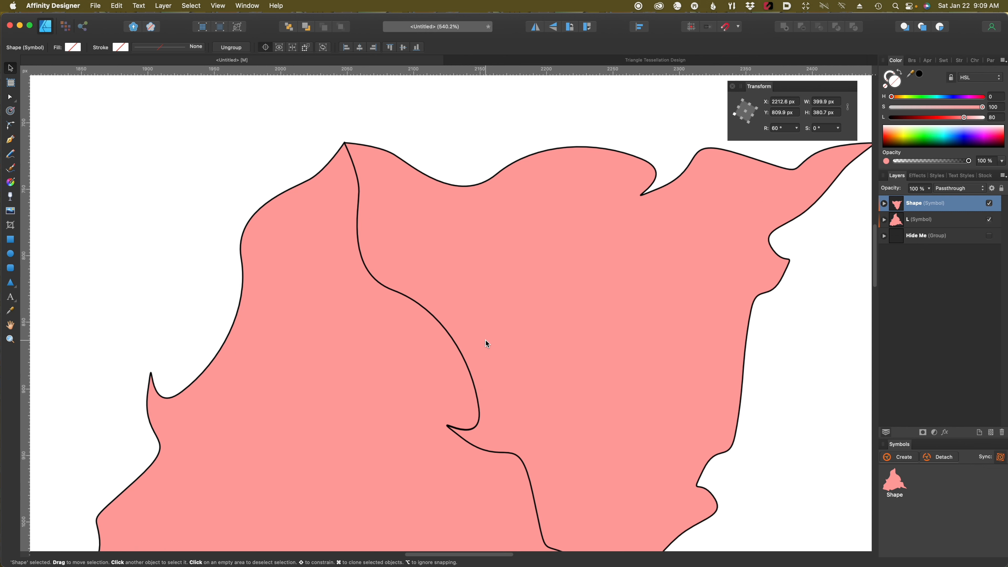
{"action": "scroll", "coordinate": [486, 341], "scroll_direction": "up", "scroll_amount": 2}
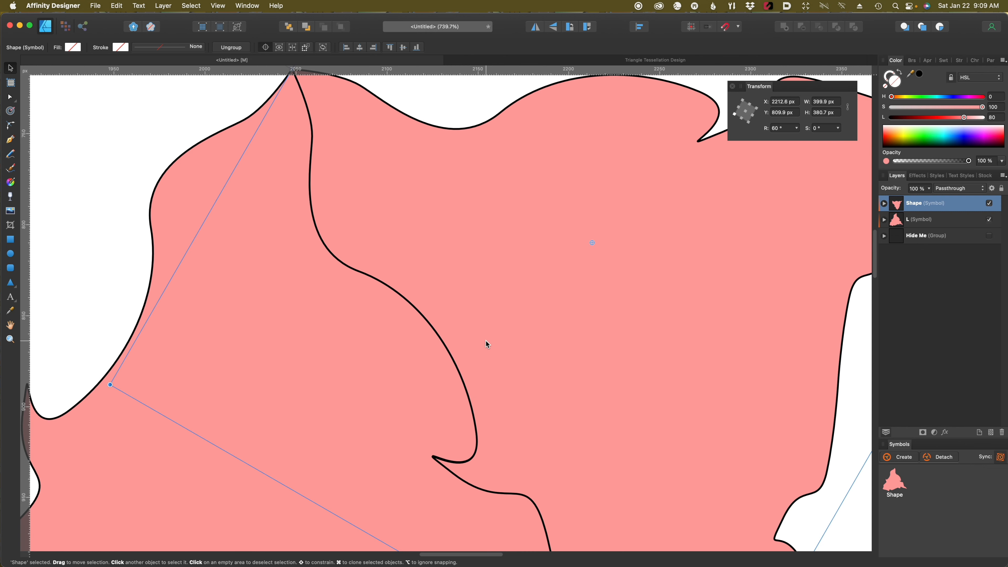
{"action": "key", "text": "Right"}
{"action": "key", "text": "Left"}
{"action": "key", "text": "Left"}
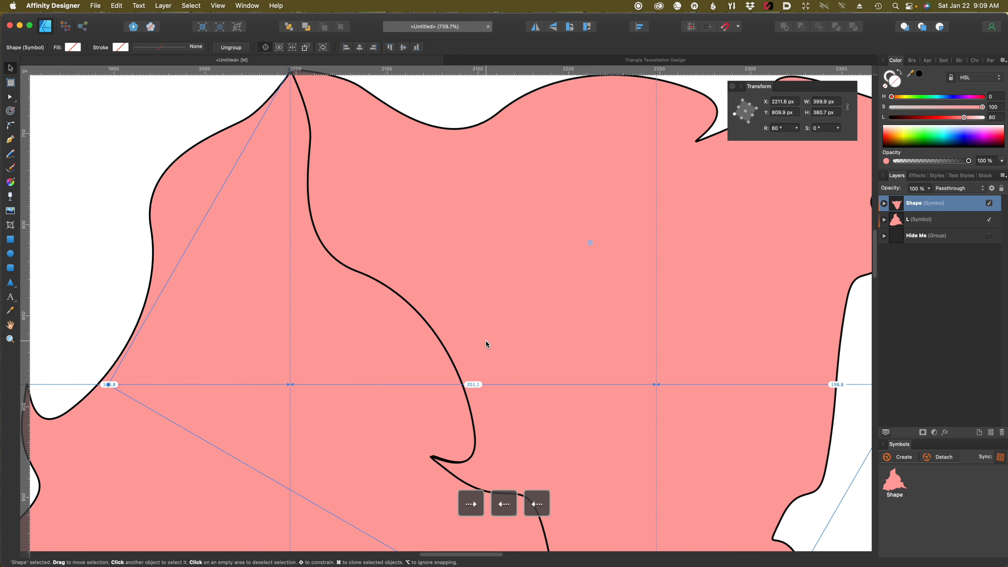
{"action": "key", "text": "Right"}
{"action": "key", "text": "Up"}
{"action": "key", "text": "Down"}
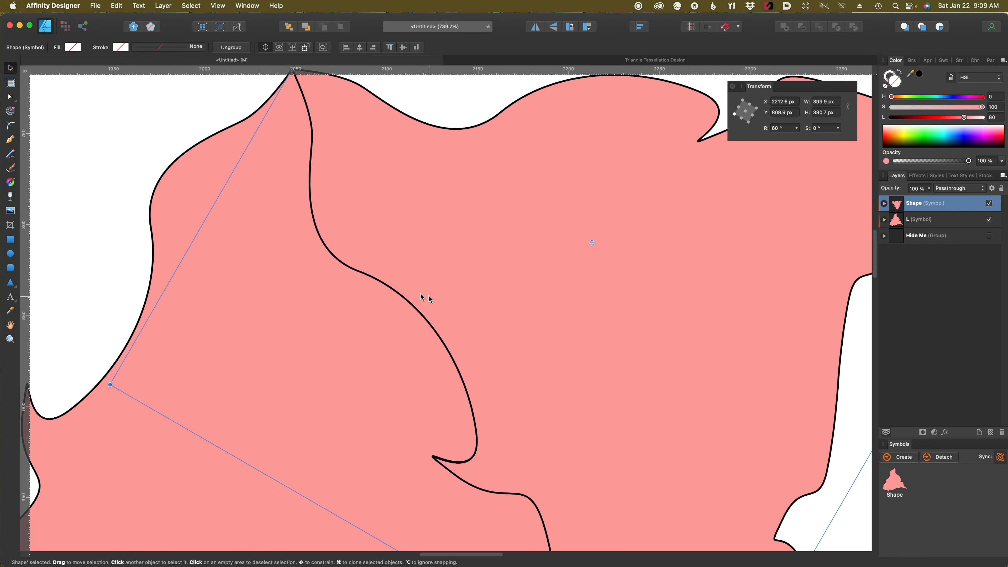
Duplicate the rotated tile and move the duplicate's transform origin to the tip it shares with the original tile
{"action": "scroll", "coordinate": [412, 300], "scroll_direction": "down", "scroll_amount": 10}
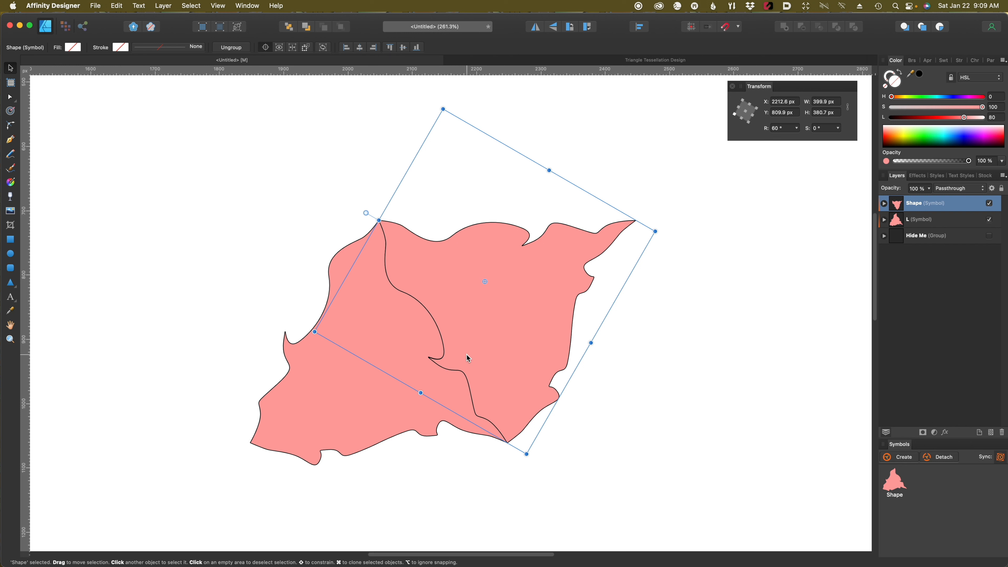
{"action": "key", "text": "super+j"}
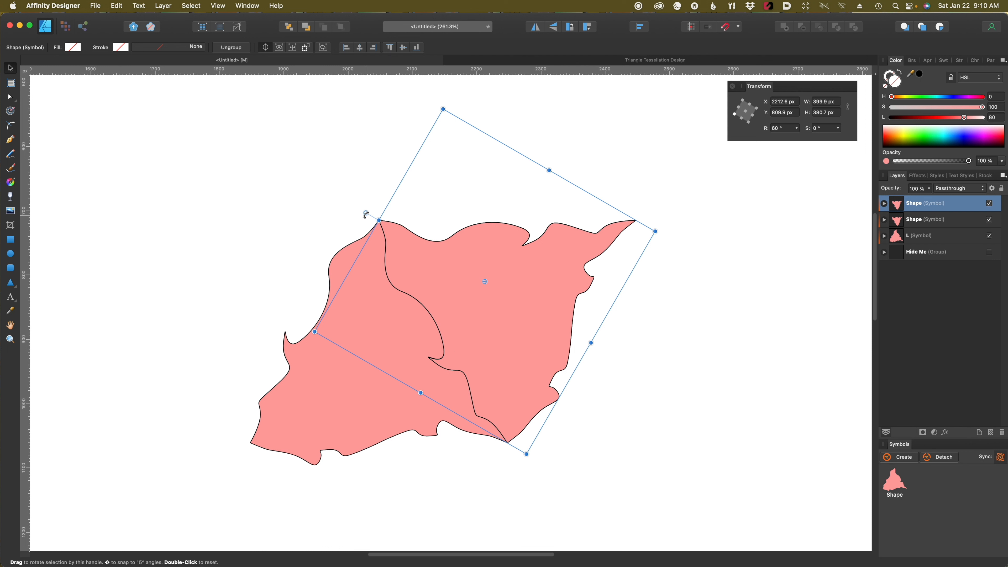
{"action": "mouse_move", "coordinate": [365, 216]}
{"action": "left_mouse_down"}
{"action": "mouse_move", "coordinate": [353, 276]}
{"action": "mouse_move", "coordinate": [345, 215]}
{"action": "left_mouse_up"}
{"action": "scroll", "coordinate": [473, 284], "scroll_direction": "up", "scroll_amount": 5}
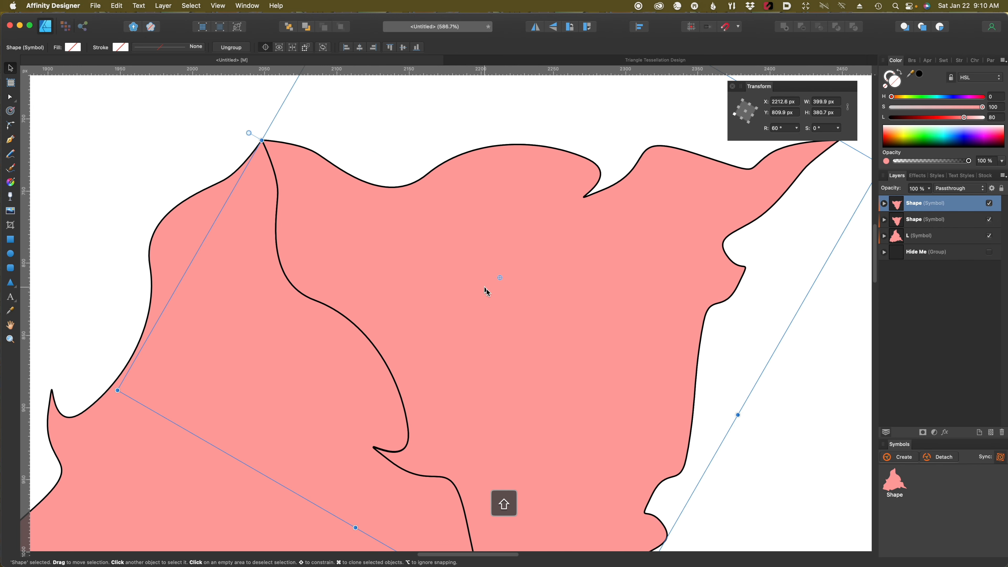
{"action": "left_click_drag", "start_coordinate": [499, 278], "coordinate": [520, 542]}
{"action": "scroll", "coordinate": [296, 181], "scroll_direction": "up", "scroll_amount": 5}
{"action": "scroll", "coordinate": [514, 530], "scroll_direction": "up", "scroll_amount": 3}
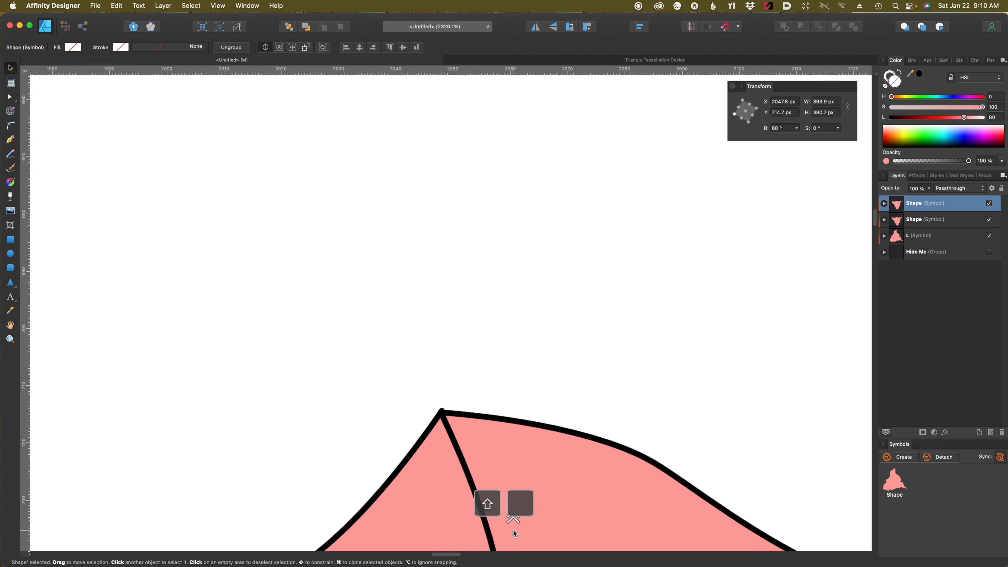
Select the L curve inside the duplicated symbol and shift its transform origin slightly below the shared tip
{"action": "scroll", "coordinate": [468, 459], "scroll_direction": "up", "scroll_amount": 3}
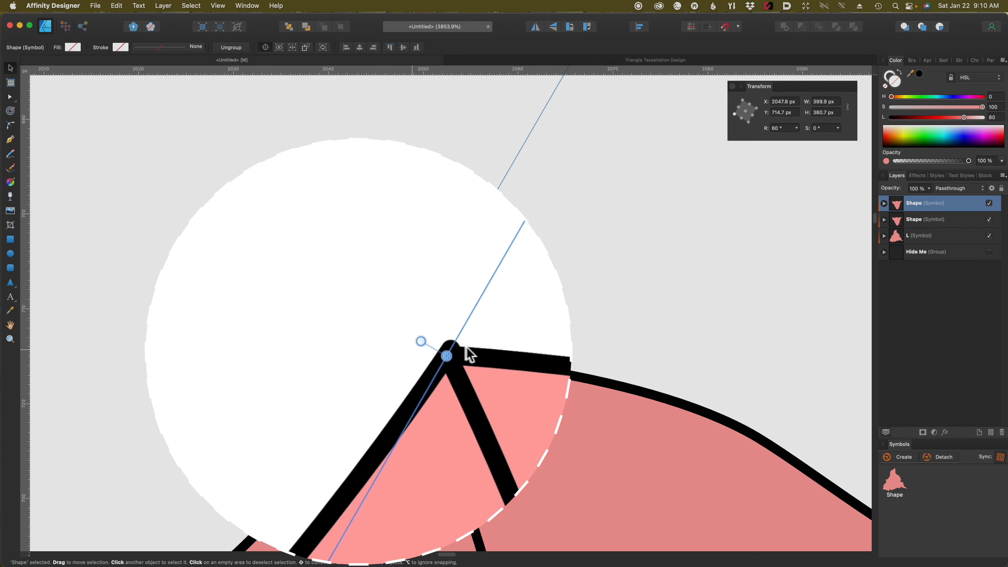
{"action": "scroll", "coordinate": [466, 357], "scroll_direction": "up", "scroll_amount": 4}
{"action": "scroll", "coordinate": [466, 358], "scroll_direction": "up", "scroll_amount": 3}
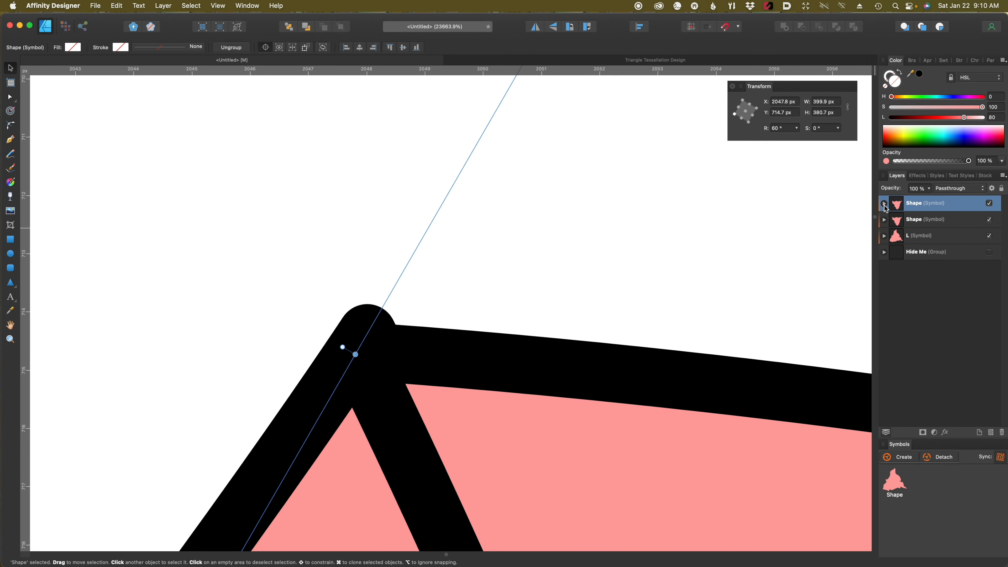
{"action": "left_click", "coordinate": [884, 204]}
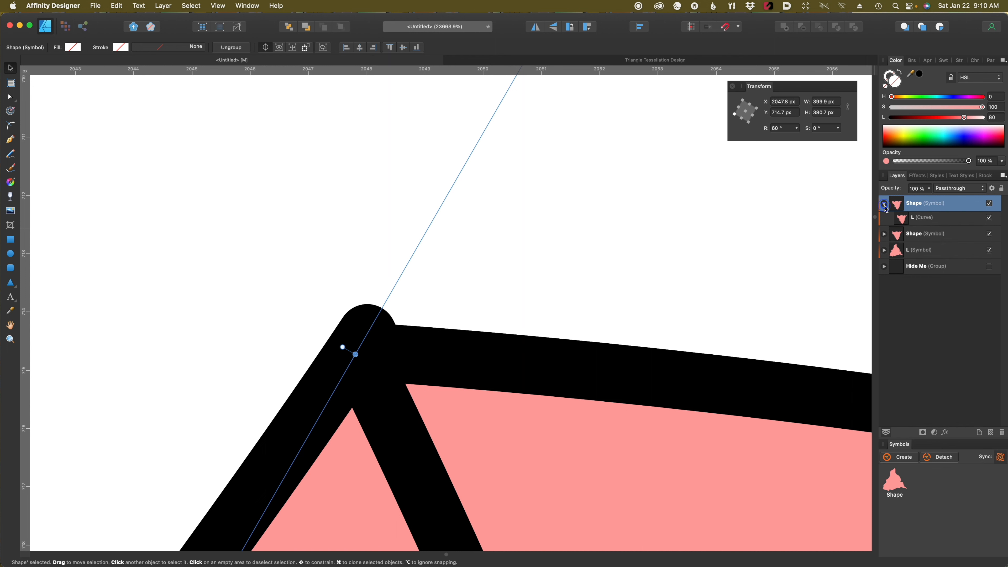
{"action": "left_click", "coordinate": [905, 226]}
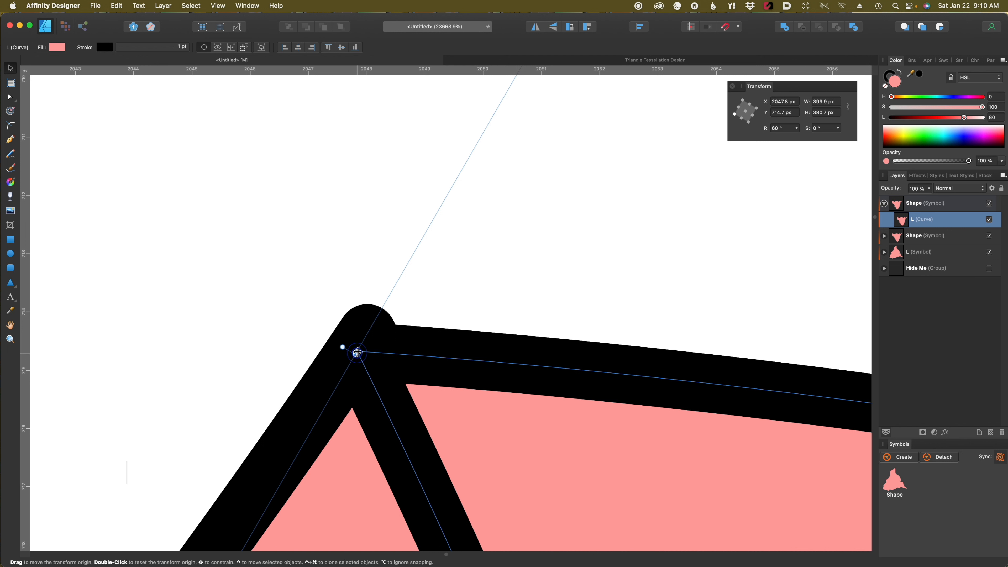
{"action": "mouse_move", "coordinate": [357, 352]}
{"action": "left_mouse_down"}
{"action": "mouse_move", "coordinate": [368, 356]}
{"action": "mouse_move", "coordinate": [357, 364]}
{"action": "left_mouse_up"}
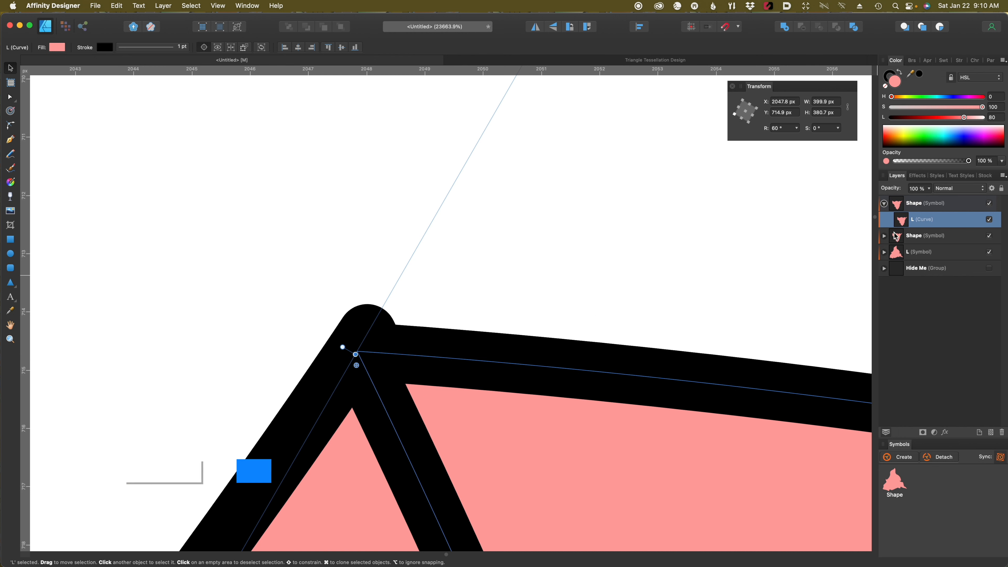
Move the L curve's tip node to X 2048.2 px, Y 714.7 px with the Node tool
{"action": "left_click", "coordinate": [11, 97]}
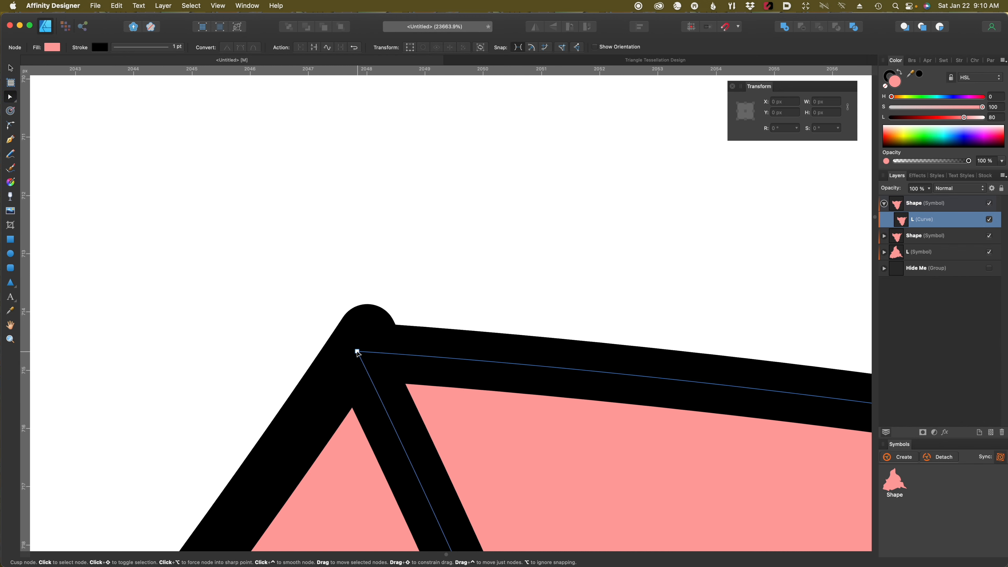
{"action": "left_click_drag", "start_coordinate": [357, 351], "coordinate": [376, 350]}
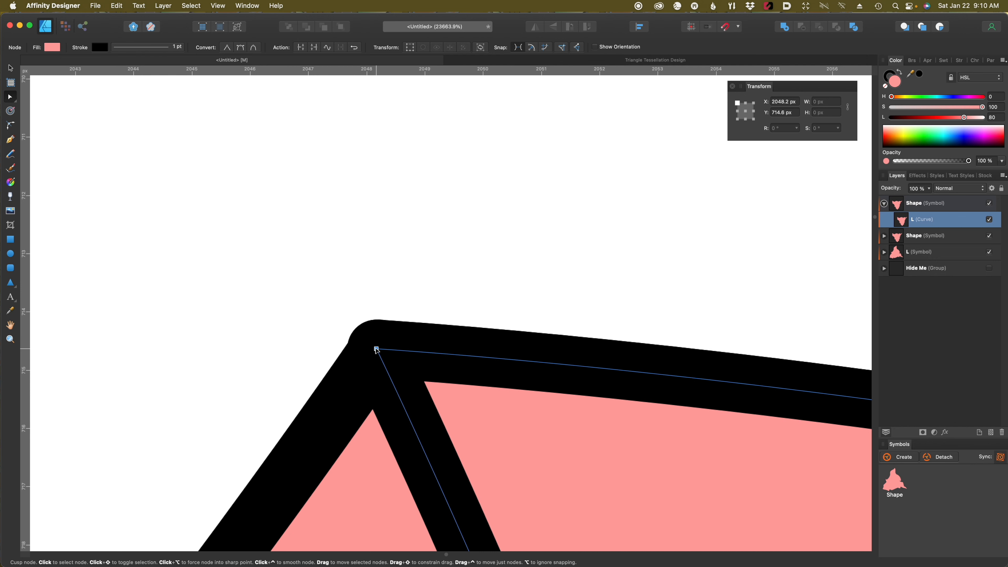
{"action": "left_click_drag", "start_coordinate": [376, 350], "coordinate": [376, 352]}
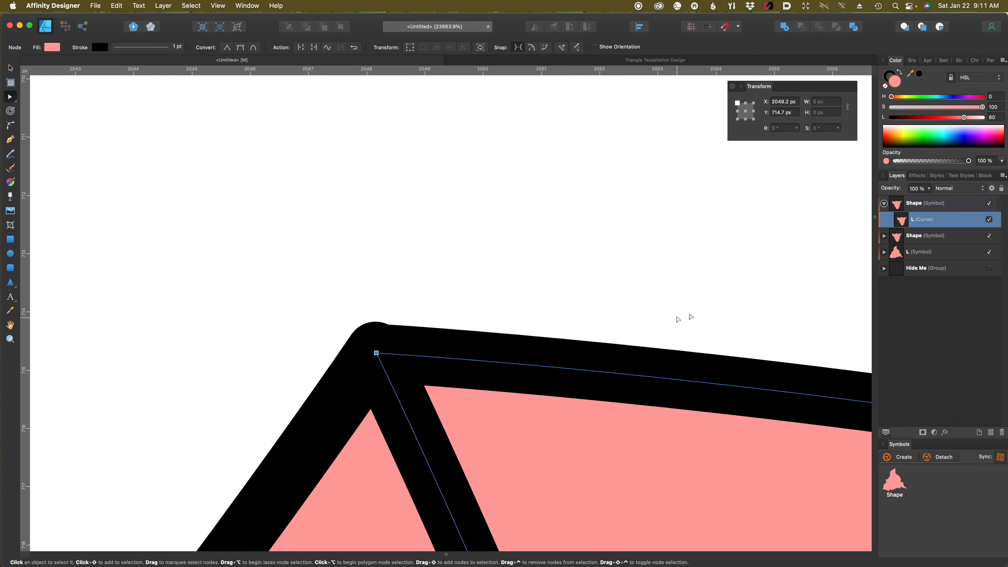
Move the L curve's transform origin onto its tip node at X 2048.2 px, Y 714.7 px and deselect the curve
{"action": "left_click", "coordinate": [10, 68]}
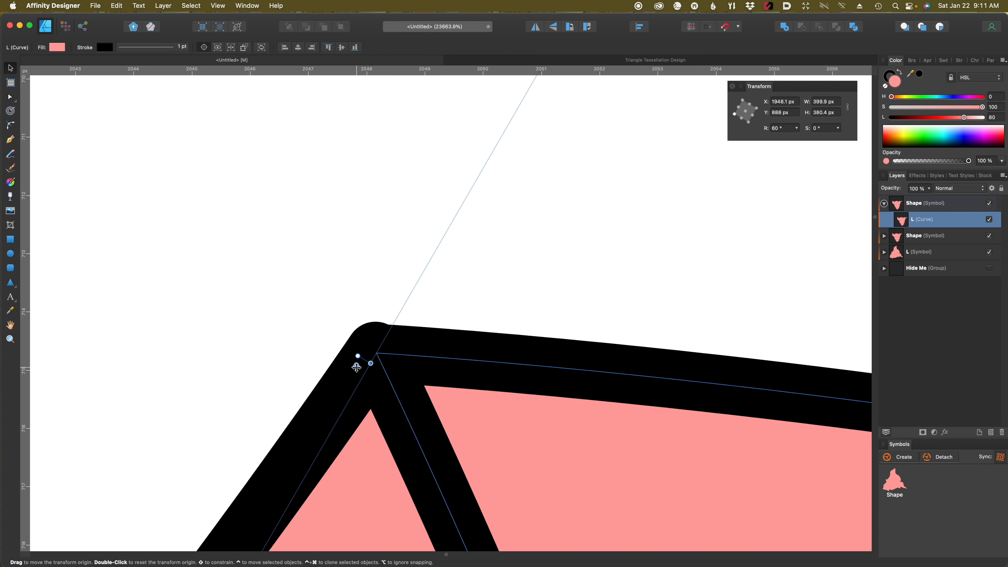
{"action": "left_click_drag", "start_coordinate": [356, 367], "coordinate": [376, 354]}
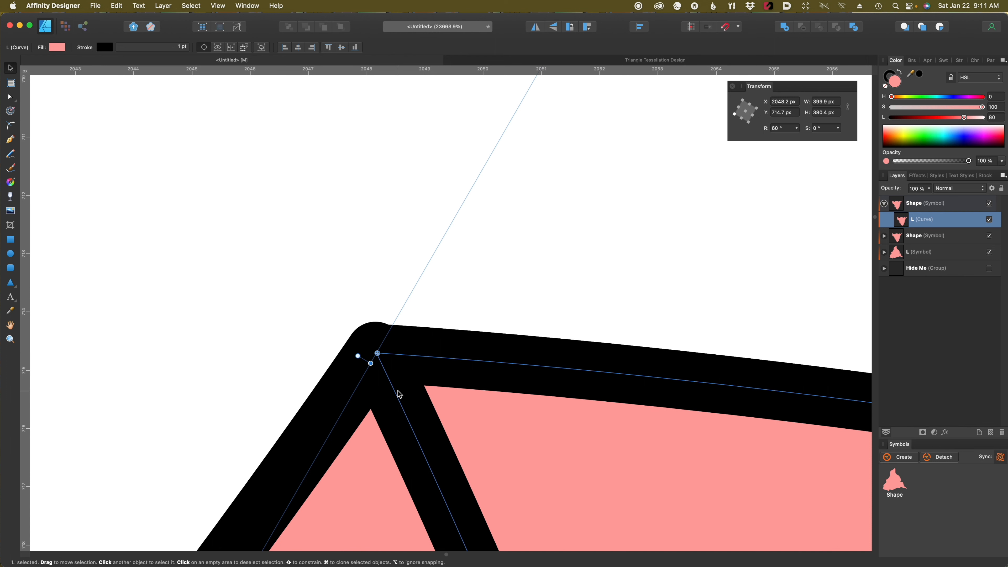
{"action": "scroll", "coordinate": [384, 421], "scroll_direction": "down", "scroll_amount": 3}
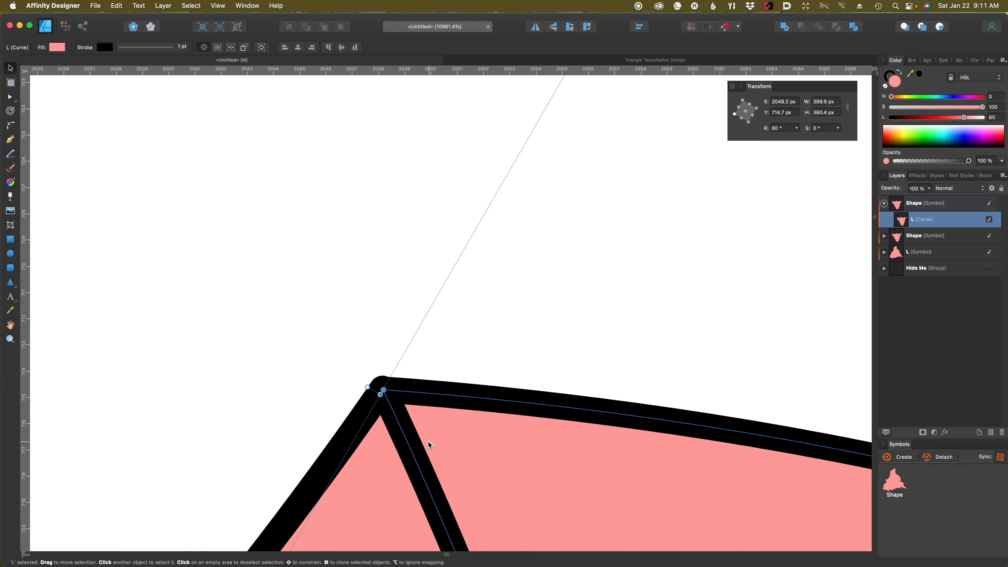
{"action": "left_click_drag", "start_coordinate": [464, 467], "coordinate": [416, 346]}
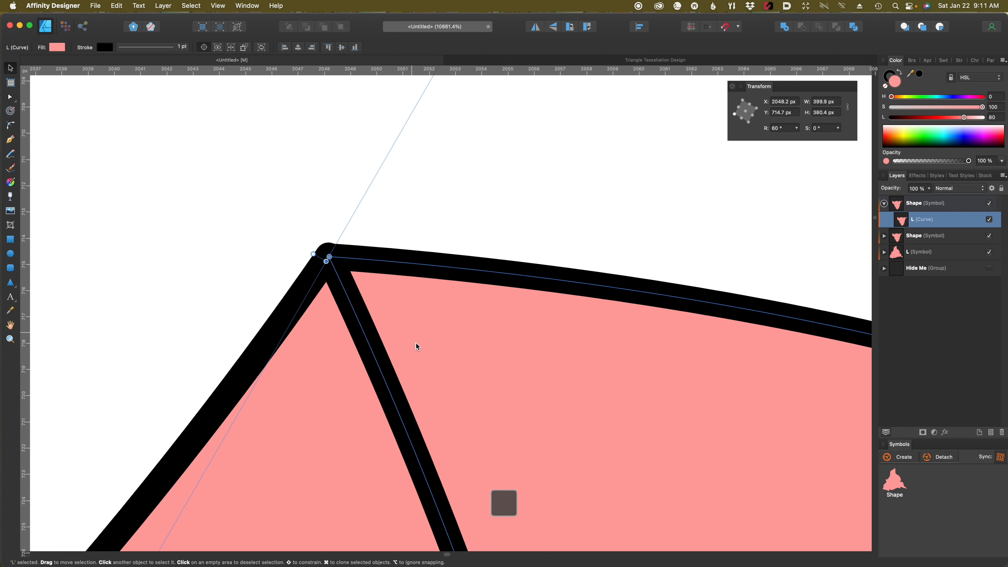
{"action": "key", "text": "super+0"}
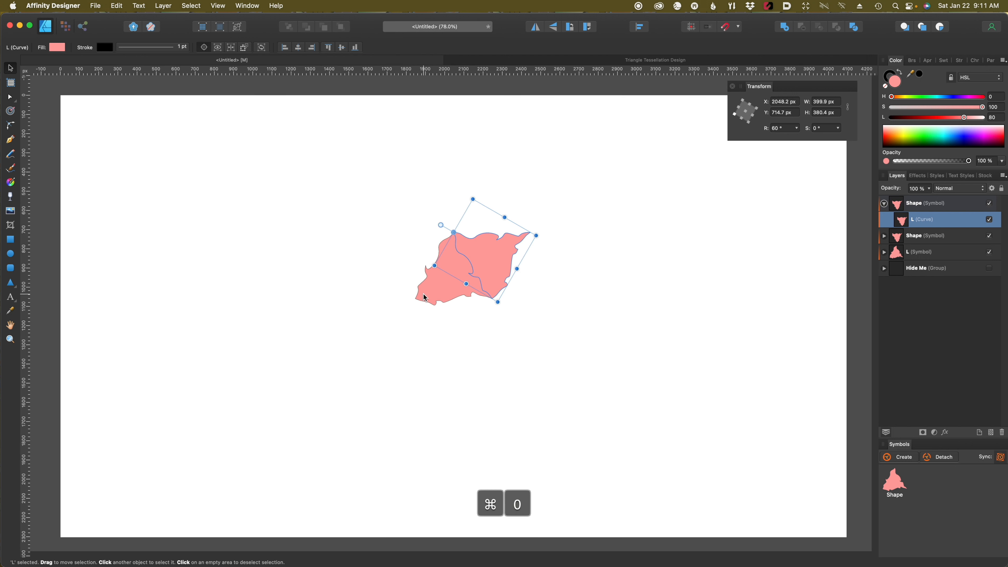
{"action": "left_click", "coordinate": [739, 351]}
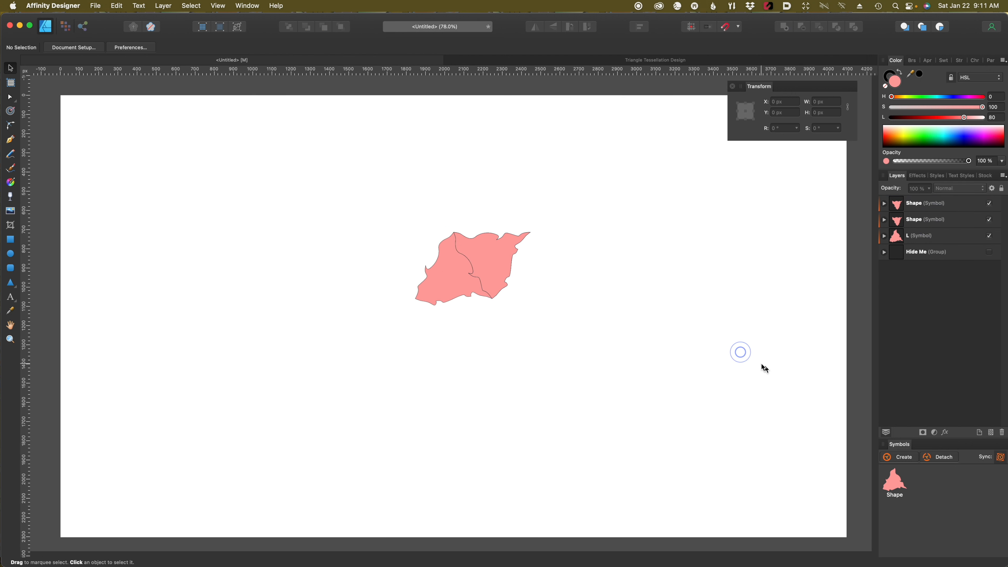
Place another Shape symbol instance, rotate it to -60° and fit it against the original tile's left edge at X 1883.2 px, Y 809.7 px
{"action": "left_click_drag", "start_coordinate": [888, 486], "coordinate": [372, 258]}
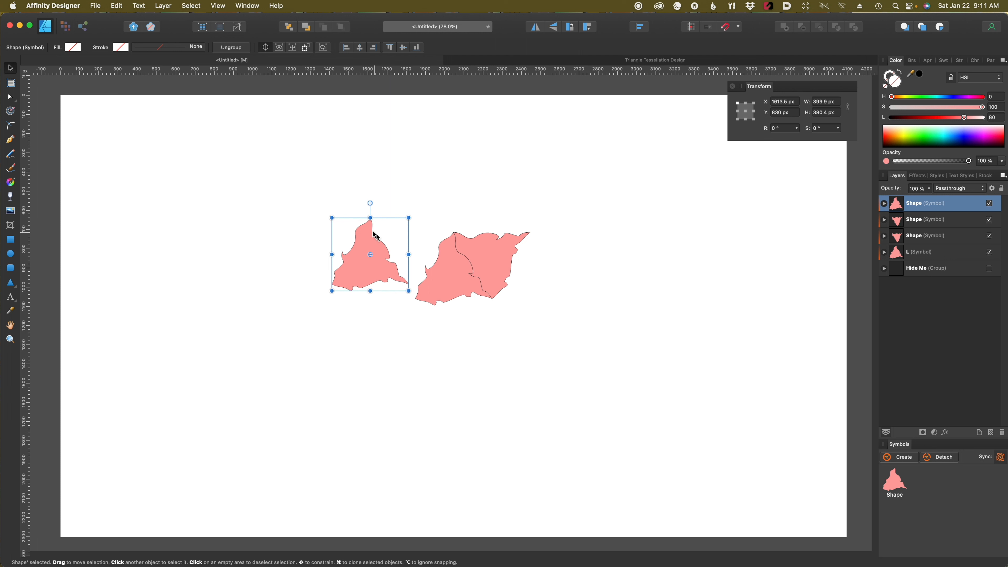
{"action": "left_click_drag", "start_coordinate": [370, 203], "coordinate": [414, 230]}
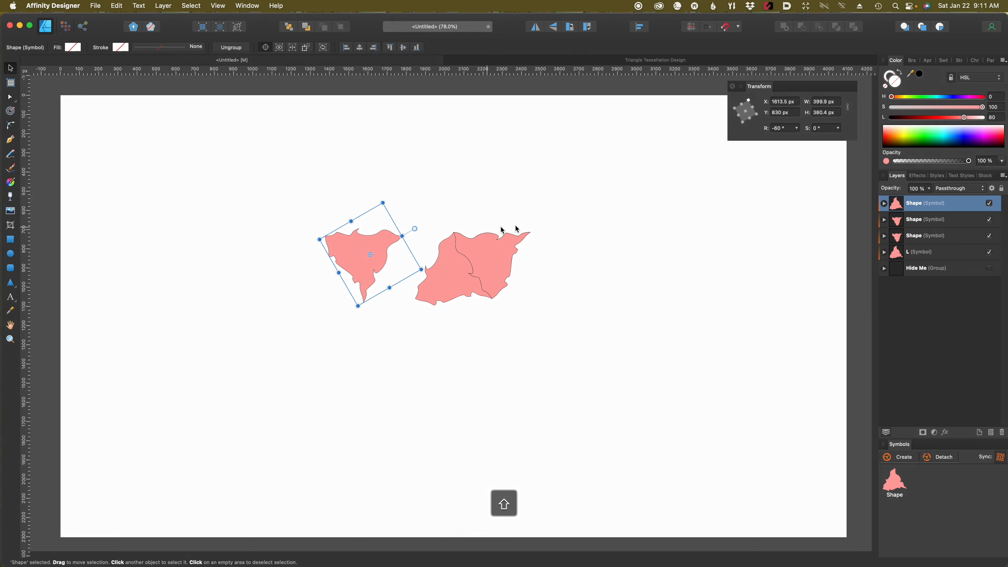
{"action": "left_click_drag", "start_coordinate": [357, 248], "coordinate": [451, 274]}
{"action": "scroll", "coordinate": [410, 254], "scroll_direction": "up", "scroll_amount": 5}
{"action": "scroll", "coordinate": [411, 273], "scroll_direction": "up", "scroll_amount": 5}
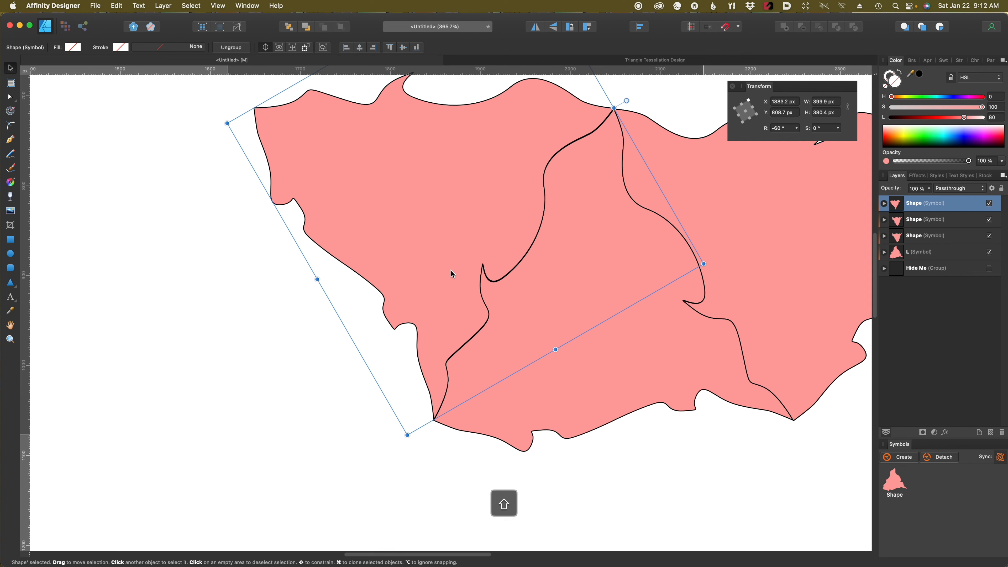
{"action": "scroll", "coordinate": [451, 270], "scroll_direction": "up", "scroll_amount": 8}
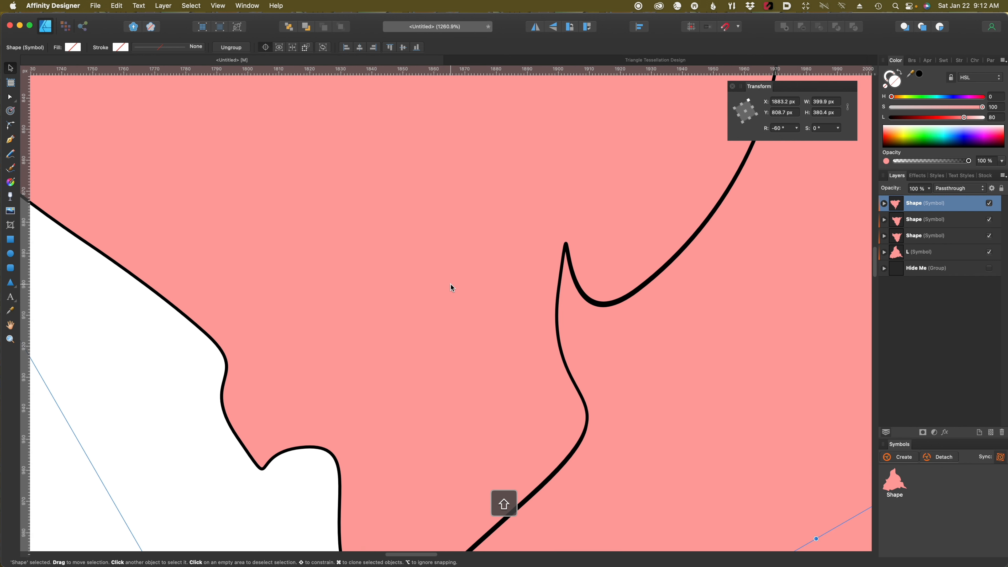
{"action": "key", "text": "Down"}
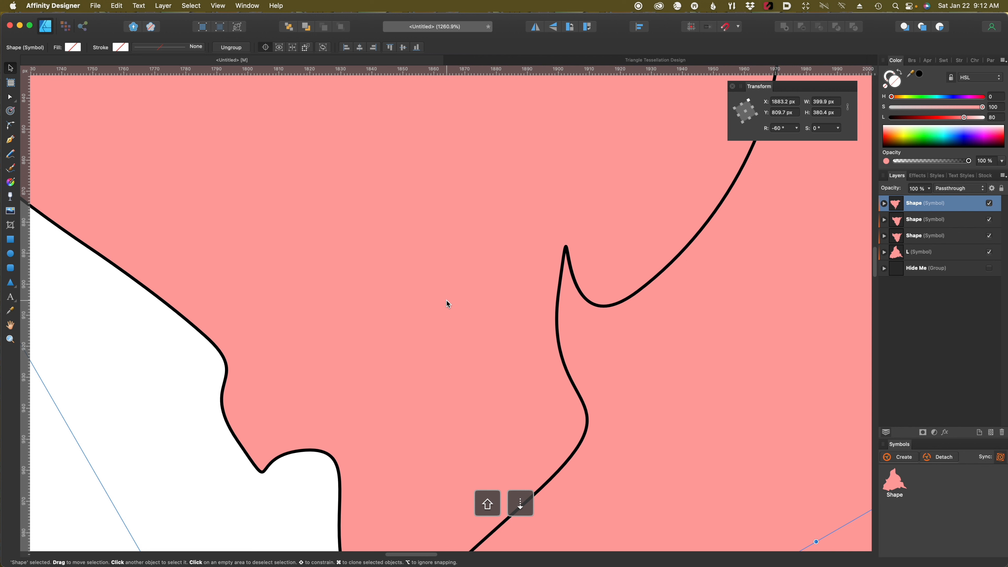
{"action": "key", "text": "super+0"}
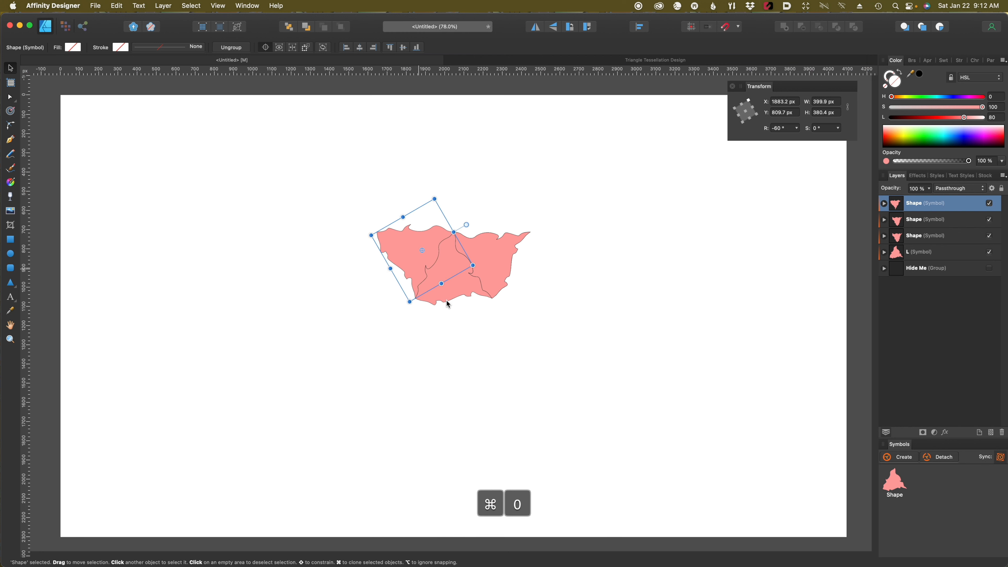
Duplicate the newly placed tile in place
{"action": "key", "text": "super+j"}
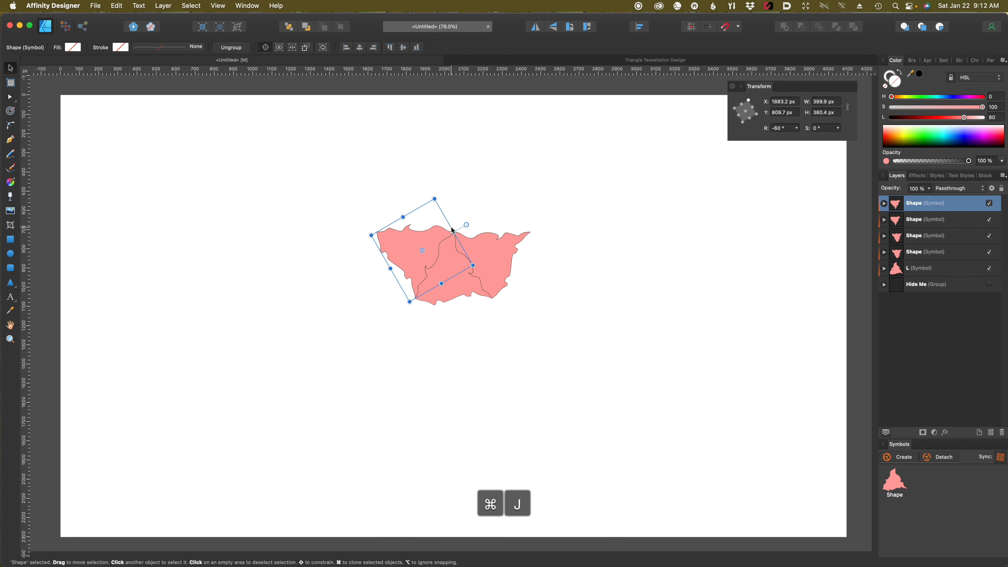
{"action": "key", "text": "shift"}
{"action": "left_click_drag", "start_coordinate": [468, 227], "coordinate": [479, 248]}
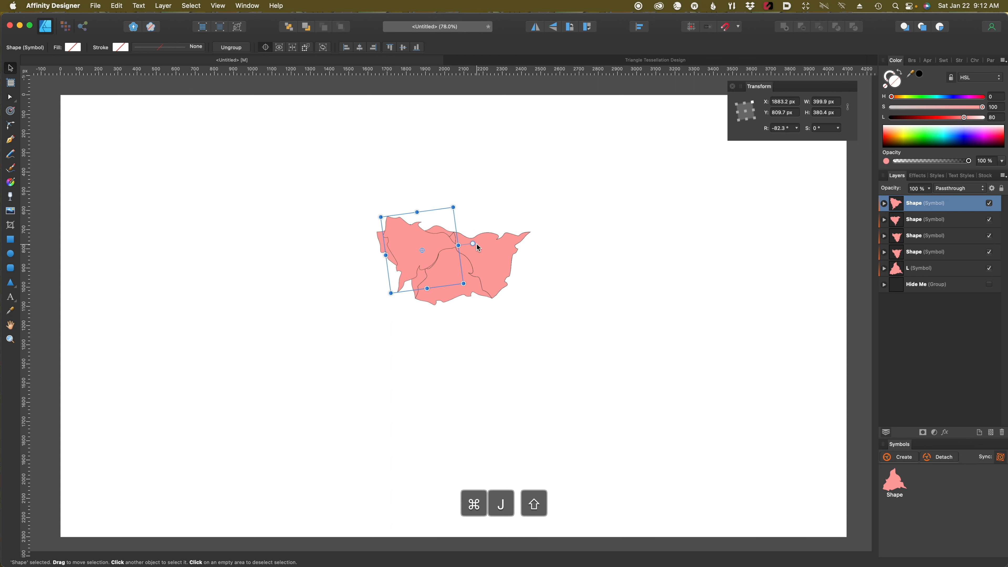
{"action": "key", "text": "cmd+z"}
Move the duplicate's transform origin to the tip shared by the three tiles, at X 2047.9 px, Y 714.6 px
{"action": "scroll", "coordinate": [408, 278], "scroll_direction": "up", "scroll_amount": 3}
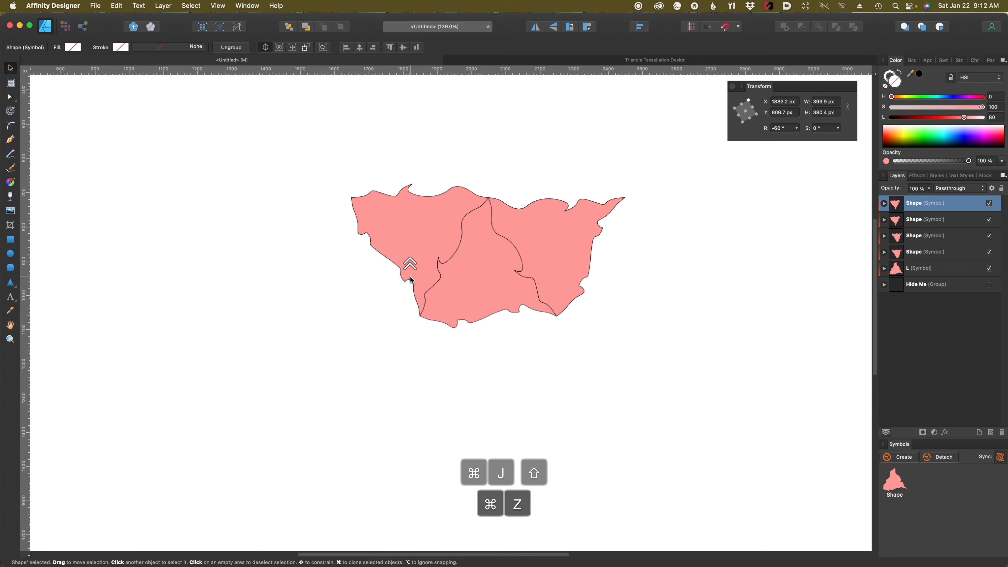
{"action": "scroll", "coordinate": [337, 509], "scroll_direction": "up", "scroll_amount": 4}
{"action": "key", "text": "space"}
{"action": "left_click_drag", "start_coordinate": [483, 229], "coordinate": [255, 564]}
{"action": "left_click_drag", "start_coordinate": [377, 223], "coordinate": [315, 446]}
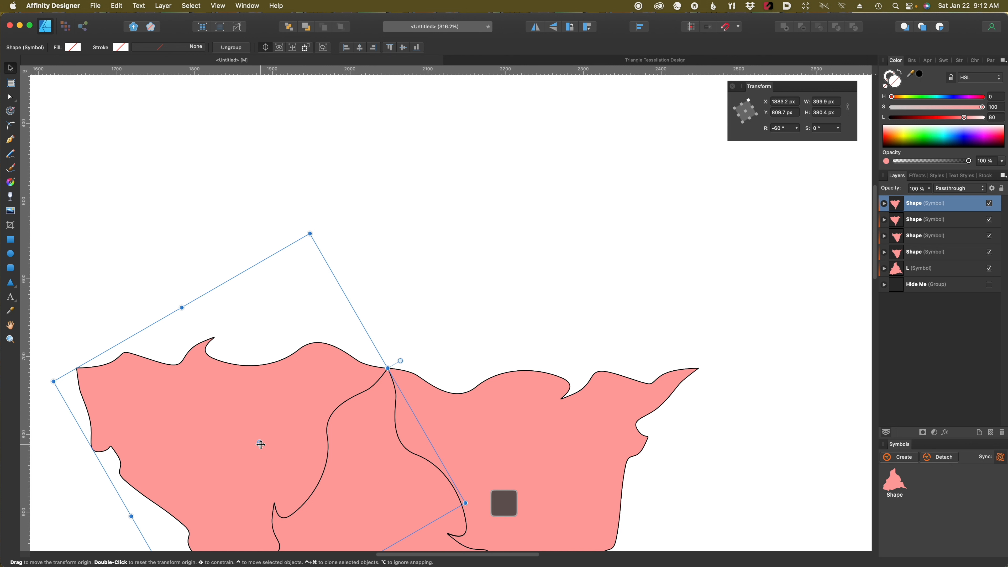
{"action": "left_click_drag", "start_coordinate": [260, 443], "coordinate": [388, 369]}
{"action": "scroll", "coordinate": [393, 394], "scroll_direction": "up", "scroll_amount": 5}
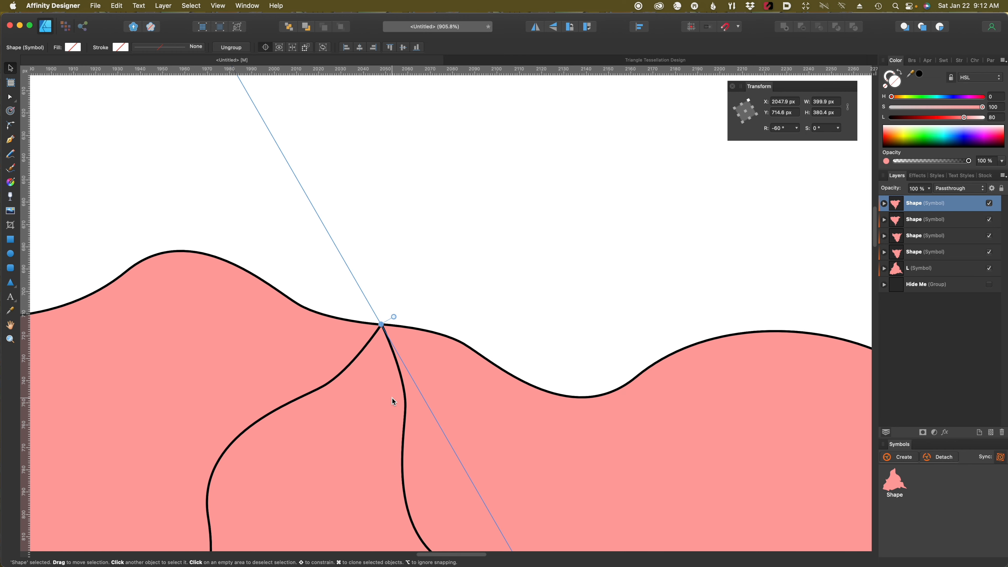
Rotate the duplicate to -120° about the shared tip and repeat the rotated duplication twice to close the ring of tiles
{"action": "scroll", "coordinate": [392, 398], "scroll_direction": "down", "scroll_amount": 6}
{"action": "left_click_drag", "start_coordinate": [348, 446], "coordinate": [387, 331]}
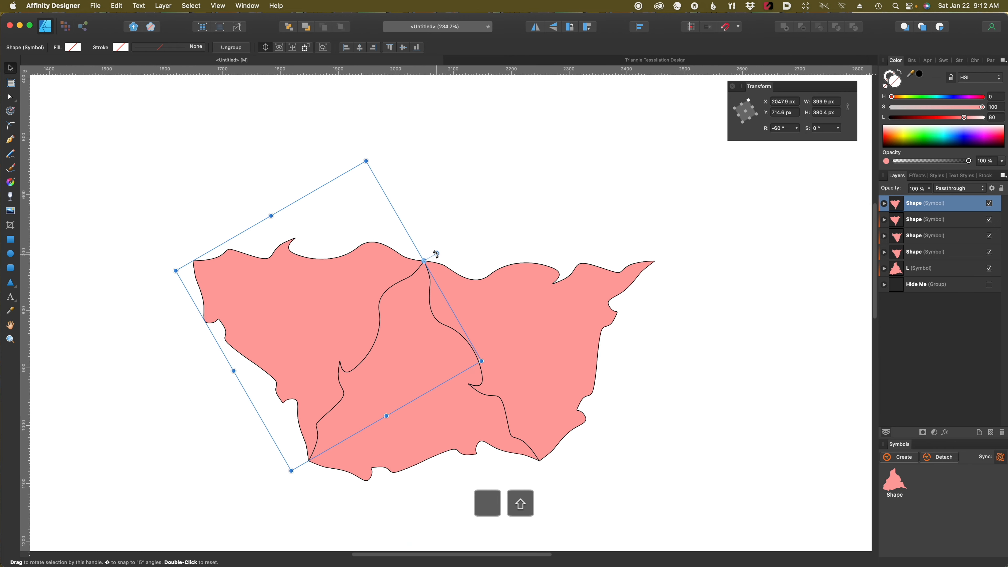
{"action": "left_click_drag", "start_coordinate": [437, 254], "coordinate": [463, 282]}
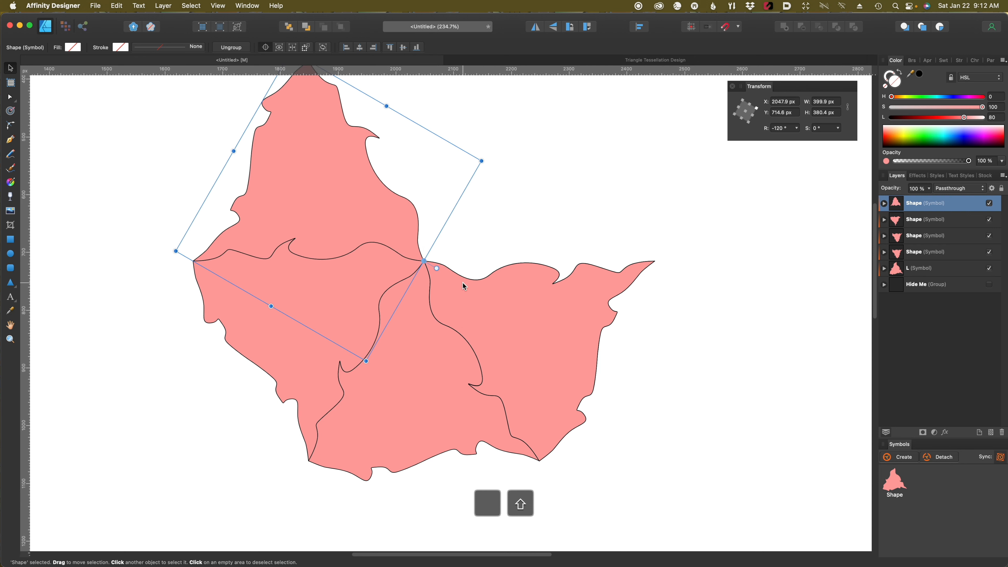
{"action": "key", "text": "super+j"}
{"action": "key", "text": "super+j"}
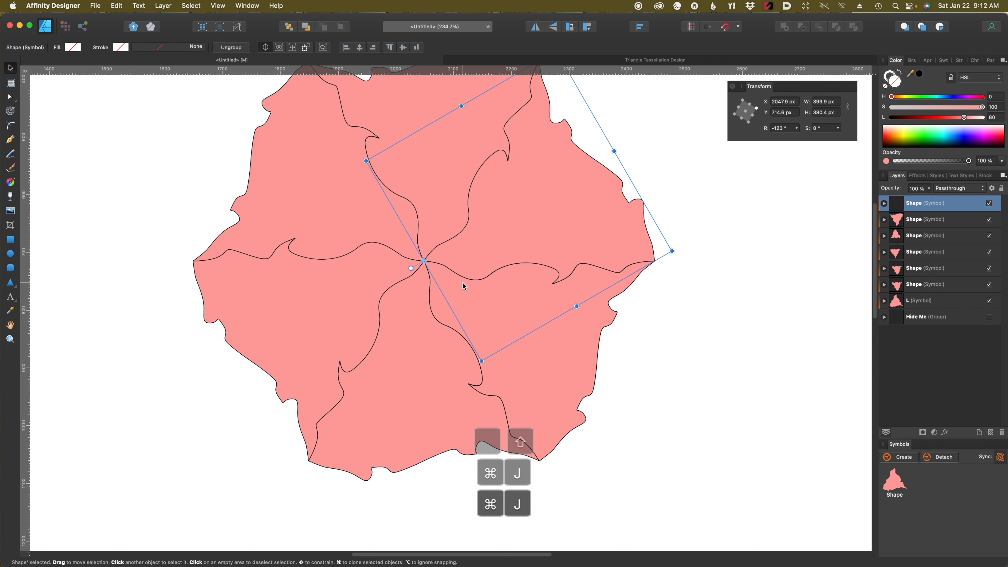
Select all the tile symbols of the ring, down to the L symbol, and group them
{"action": "scroll", "coordinate": [338, 354], "scroll_direction": "down", "scroll_amount": 5}
{"action": "scroll", "coordinate": [337, 354], "scroll_direction": "down", "scroll_amount": 4}
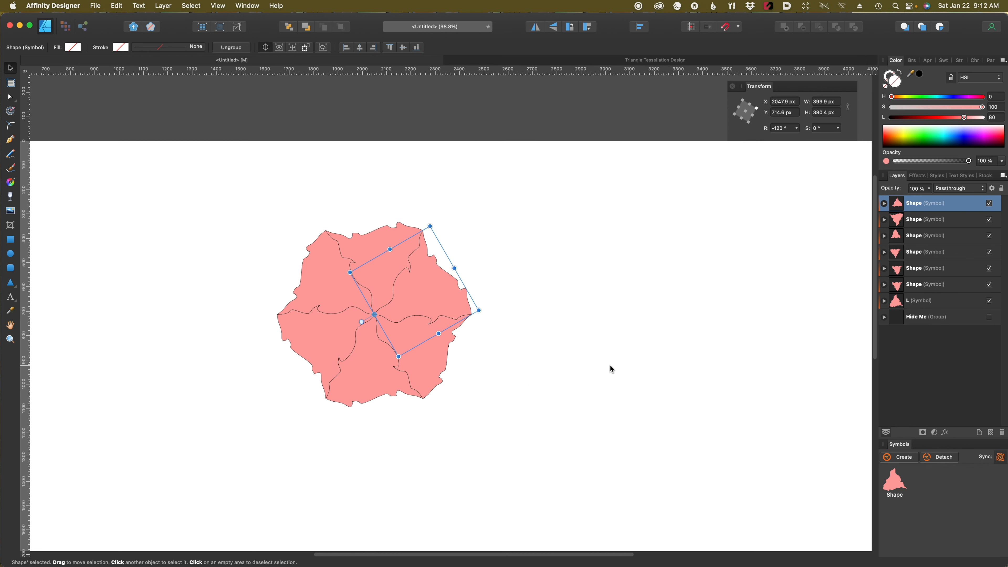
{"action": "left_click", "coordinate": [937, 300], "text": "shift"}
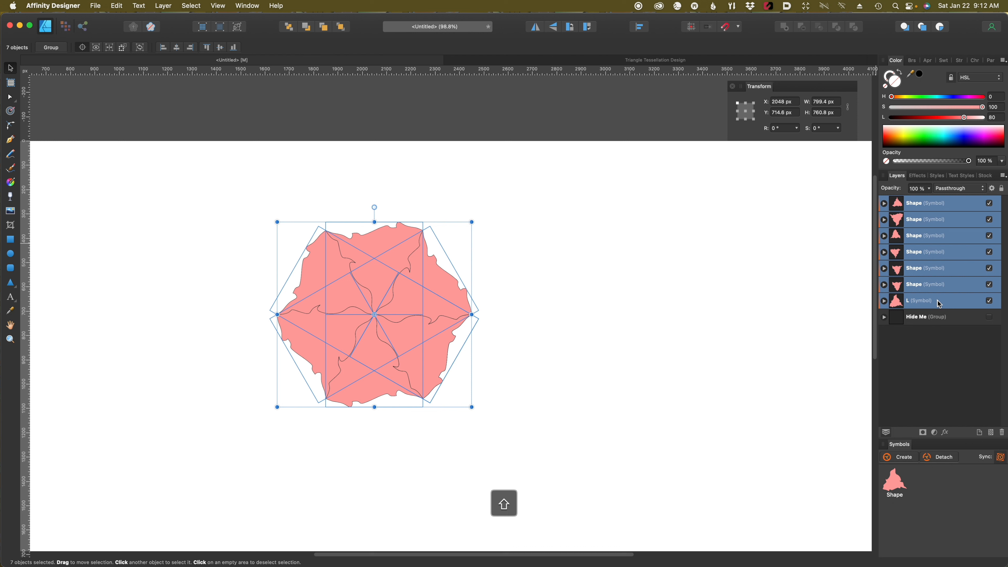
{"action": "key", "text": "super+g"}
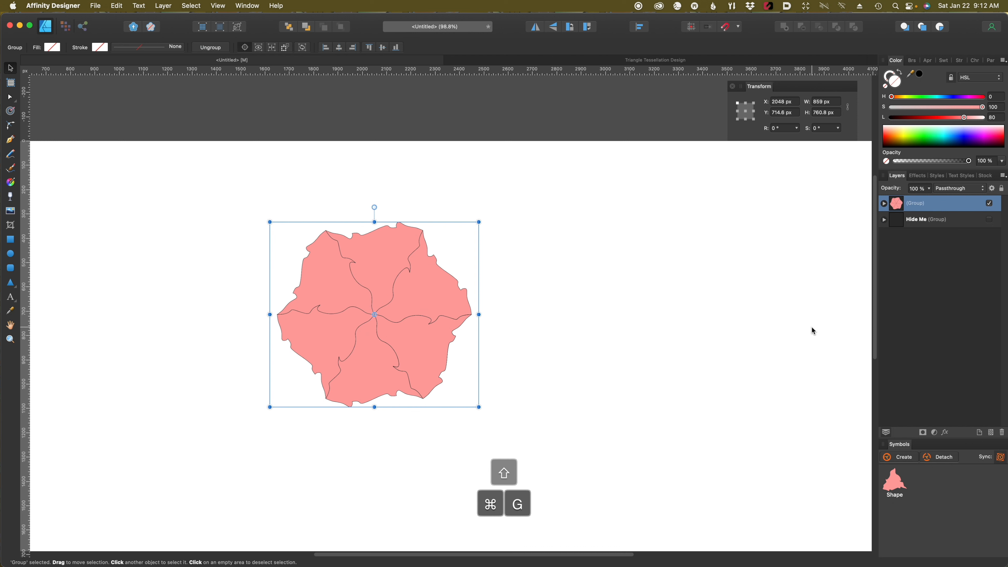
Duplicate the hexagonal group and fit the copy against the original's lower-right edge at X 2648.1 px, Y 1060.7 px
{"action": "key", "text": "super+j"}
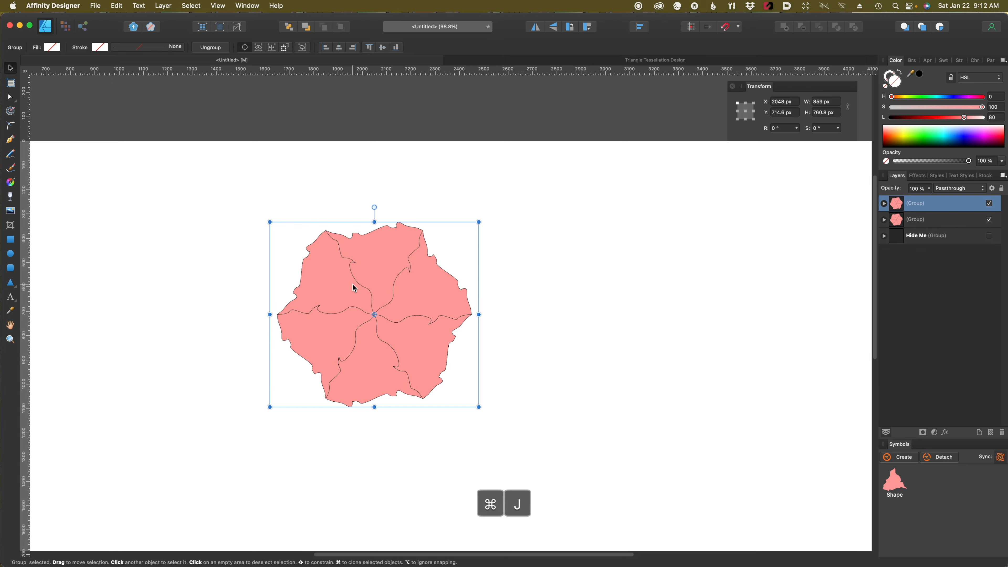
{"action": "left_click_drag", "start_coordinate": [355, 288], "coordinate": [502, 372]}
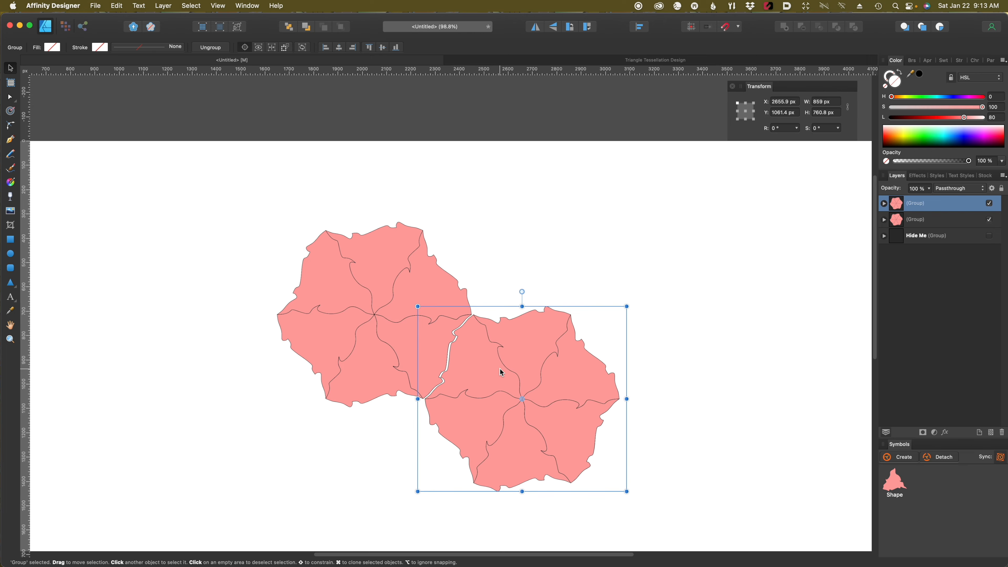
{"action": "scroll", "coordinate": [500, 369], "scroll_direction": "up", "scroll_amount": 8}
{"action": "left_click_drag", "start_coordinate": [397, 353], "coordinate": [390, 353]}
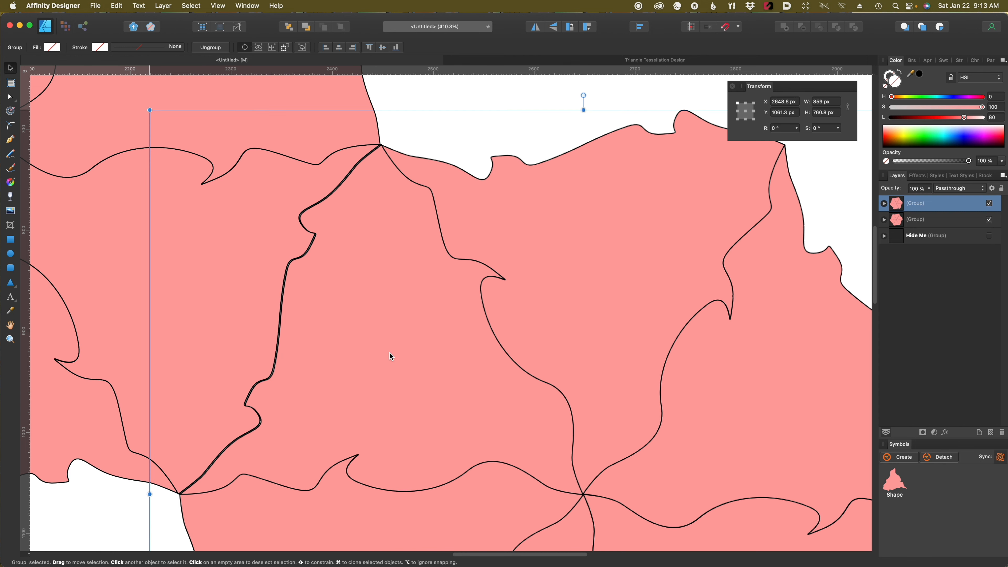
{"action": "left_click_drag", "start_coordinate": [390, 353], "coordinate": [389, 352]}
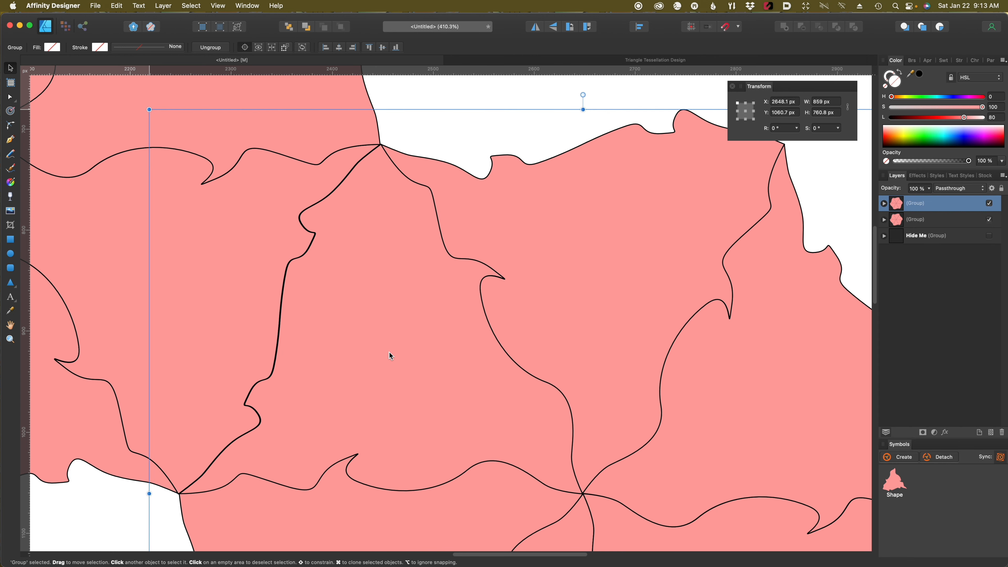
Repeat the offset duplication of the group three times to extend the diagonal row past the artboard's edge
{"action": "scroll", "coordinate": [385, 353], "scroll_direction": "down", "scroll_amount": 8}
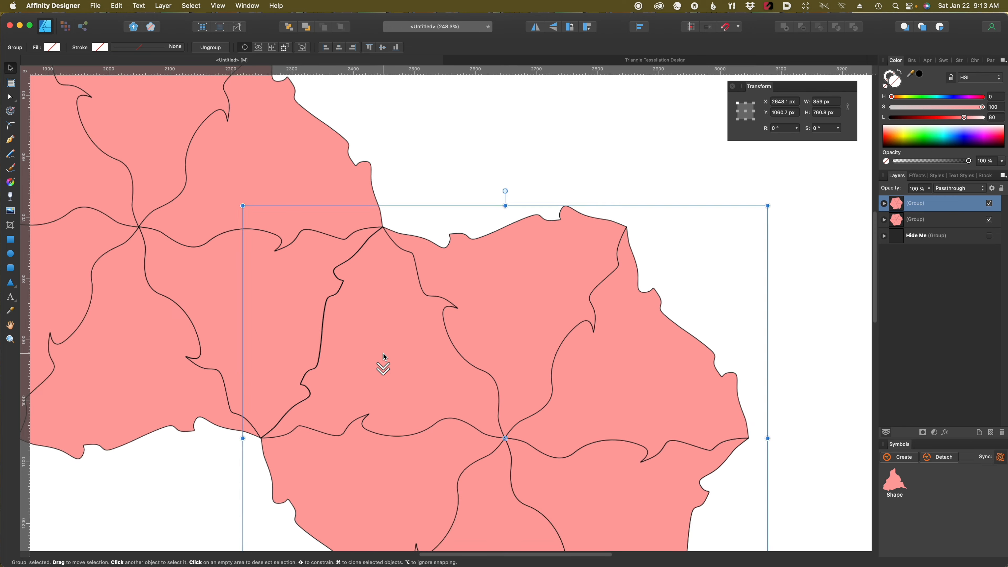
{"action": "key", "text": "super+j"}
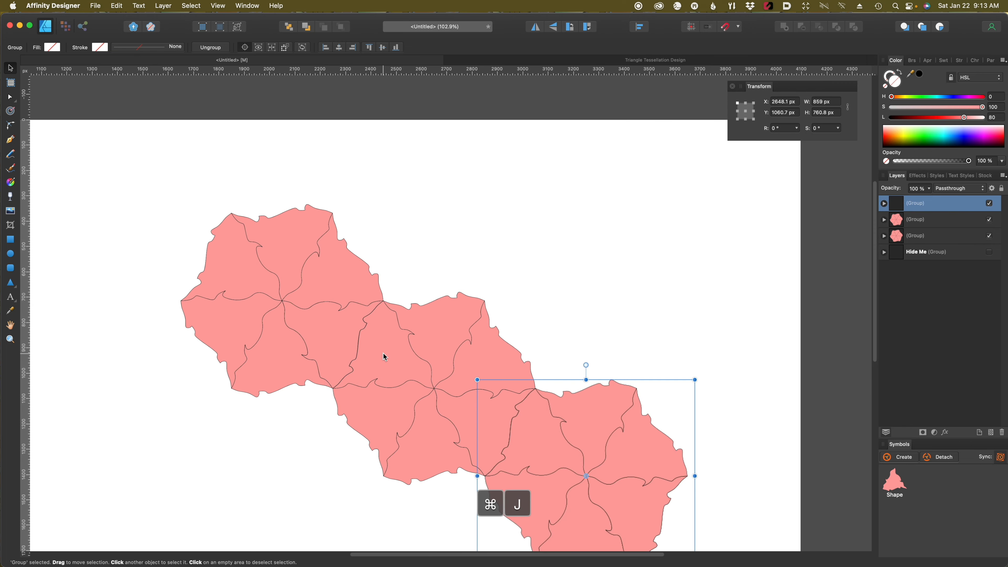
{"action": "key", "text": "space"}
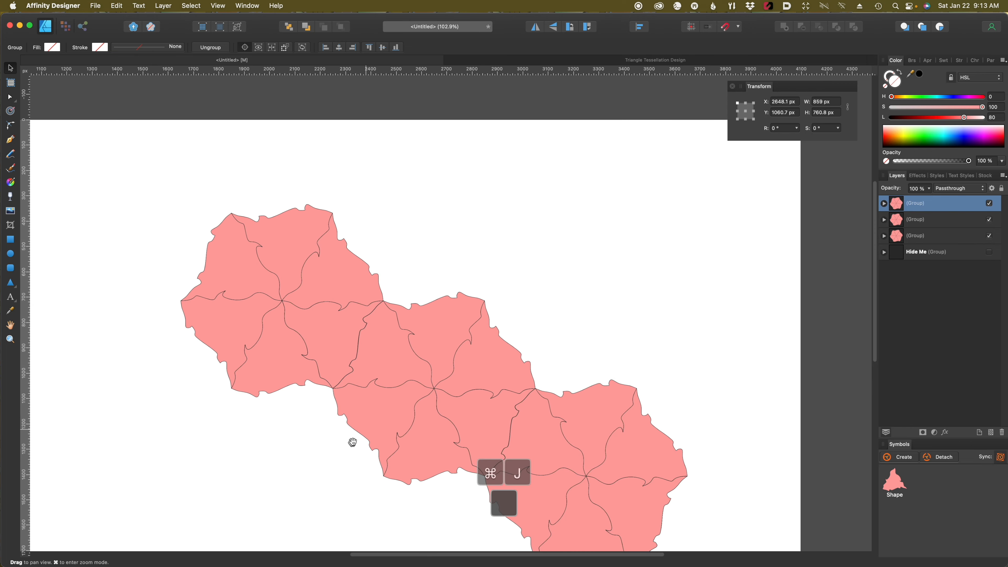
{"action": "left_click_drag", "start_coordinate": [348, 440], "coordinate": [301, 270]}
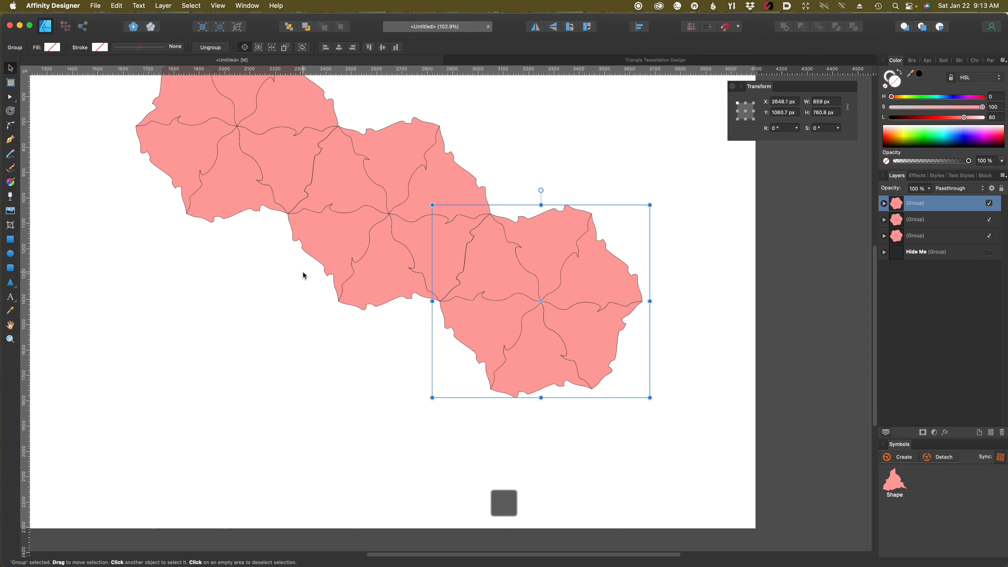
{"action": "key", "text": "cmd+0"}
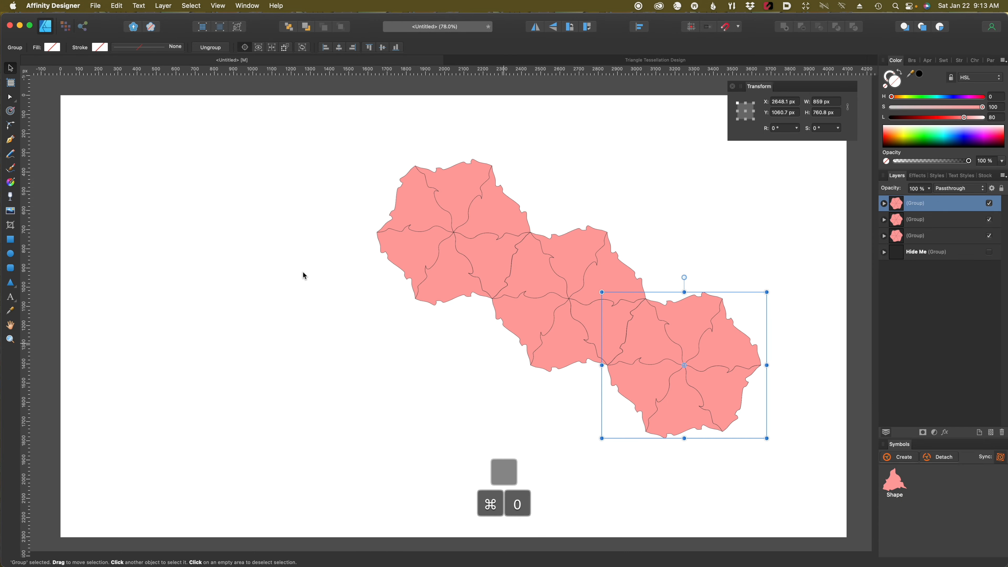
{"action": "key", "text": "cmd+j"}
{"action": "key", "text": "cmd+j"}
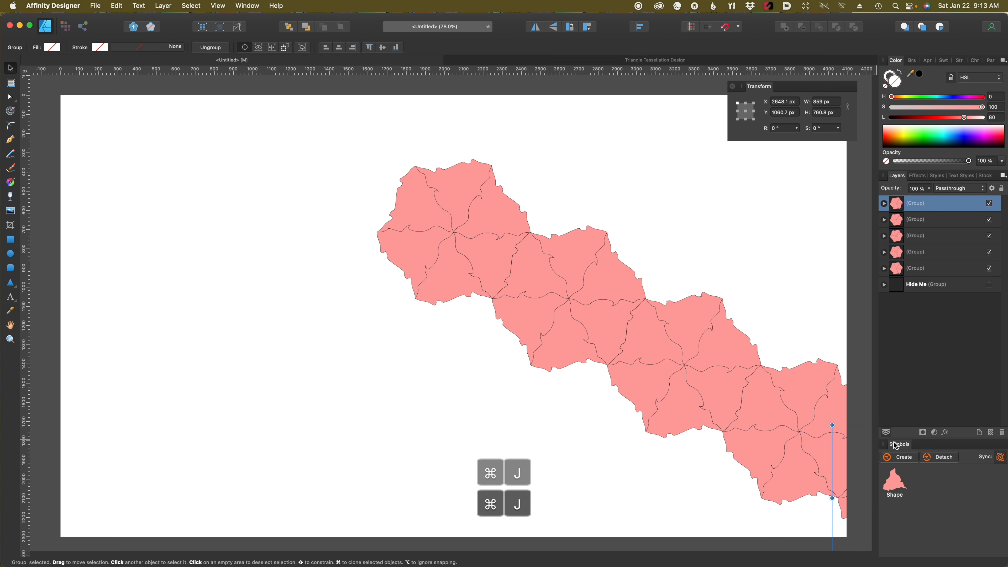
Duplicate the first hexagonal group of the diagonal row and fit the copy directly below it at X 2049.1 px, Y 1407.2 px
{"action": "mouse_move", "coordinate": [888, 484]}
{"action": "left_mouse_down"}
{"action": "mouse_move", "coordinate": [561, 415]}
{"action": "mouse_move", "coordinate": [891, 483]}
{"action": "left_mouse_up"}
{"action": "left_click", "coordinate": [438, 242]}
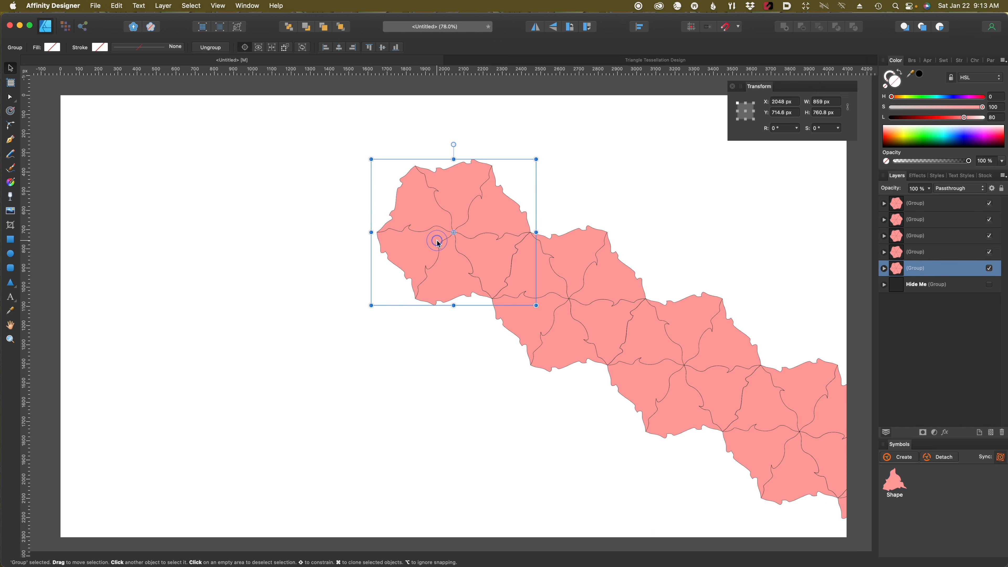
{"action": "key", "text": "super+j"}
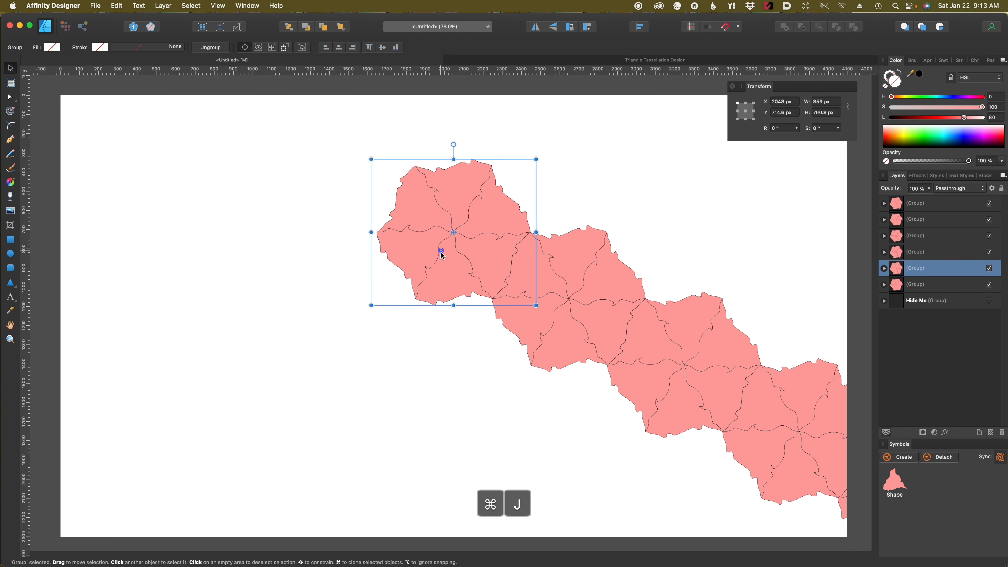
{"action": "left_click_drag", "start_coordinate": [442, 254], "coordinate": [439, 383]}
{"action": "scroll", "coordinate": [444, 376], "scroll_direction": "up", "scroll_amount": 8}
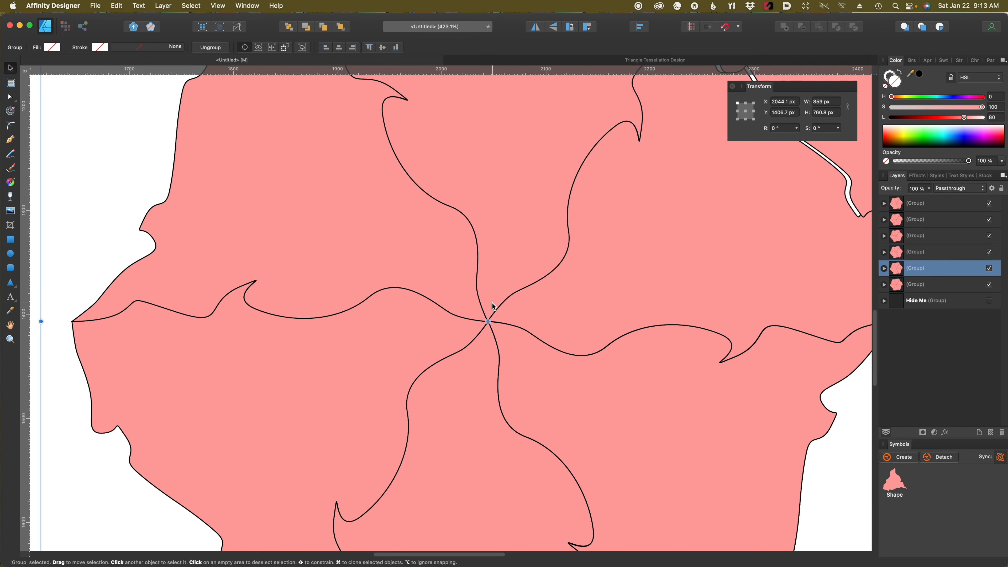
{"action": "key", "text": "space"}
{"action": "left_click_drag", "start_coordinate": [496, 302], "coordinate": [450, 346]}
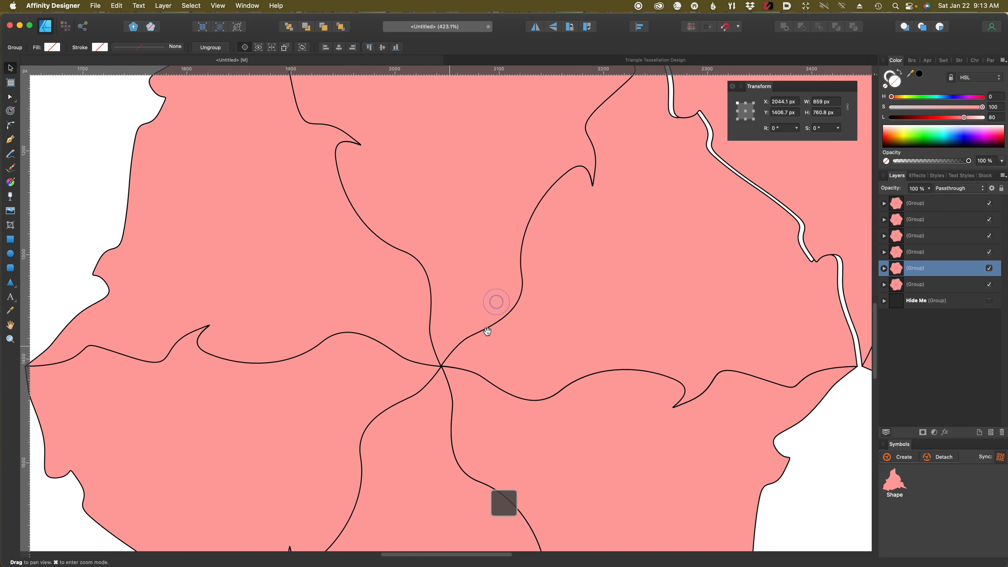
{"action": "left_click_drag", "start_coordinate": [495, 321], "coordinate": [501, 321]}
{"action": "scroll", "coordinate": [500, 321], "scroll_direction": "down", "scroll_amount": 6}
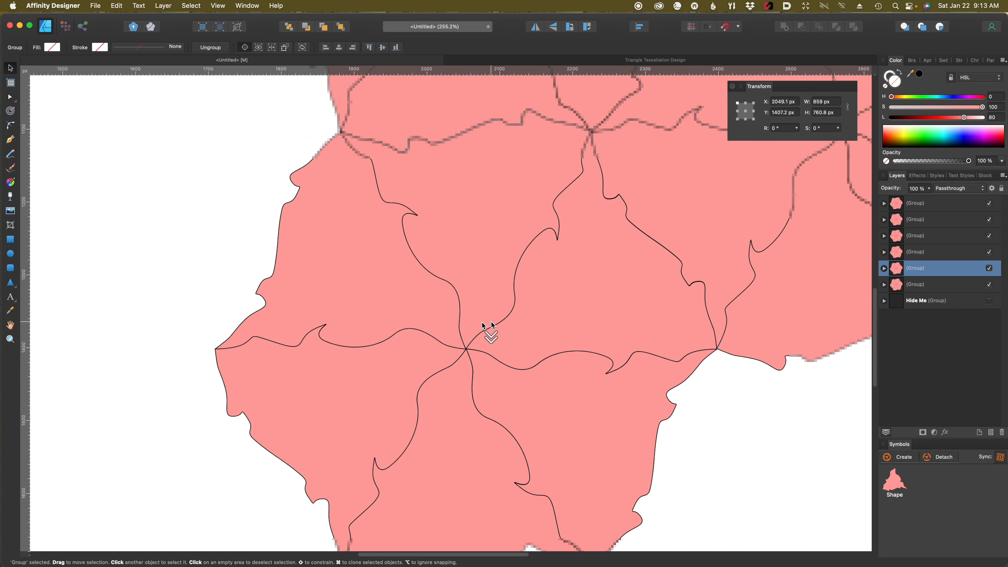
{"action": "scroll", "coordinate": [480, 326], "scroll_direction": "down", "scroll_amount": 3}
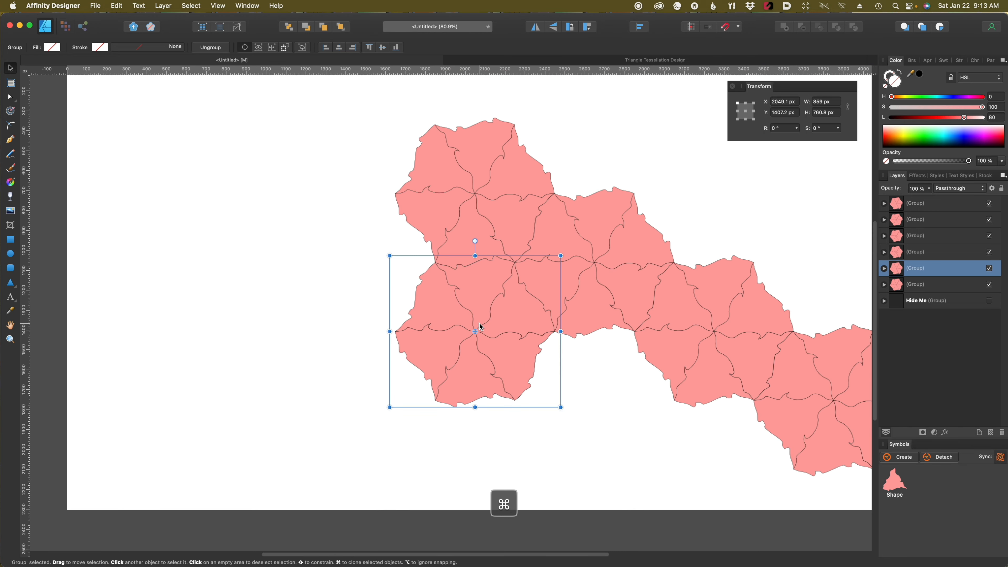
Repeat the downward duplication and nudge the new group tight against the one above, at X 2050.3 px, Y 2098.8 px
{"action": "key", "text": "super+j"}
{"action": "scroll", "coordinate": [477, 326], "scroll_direction": "up", "scroll_amount": 10}
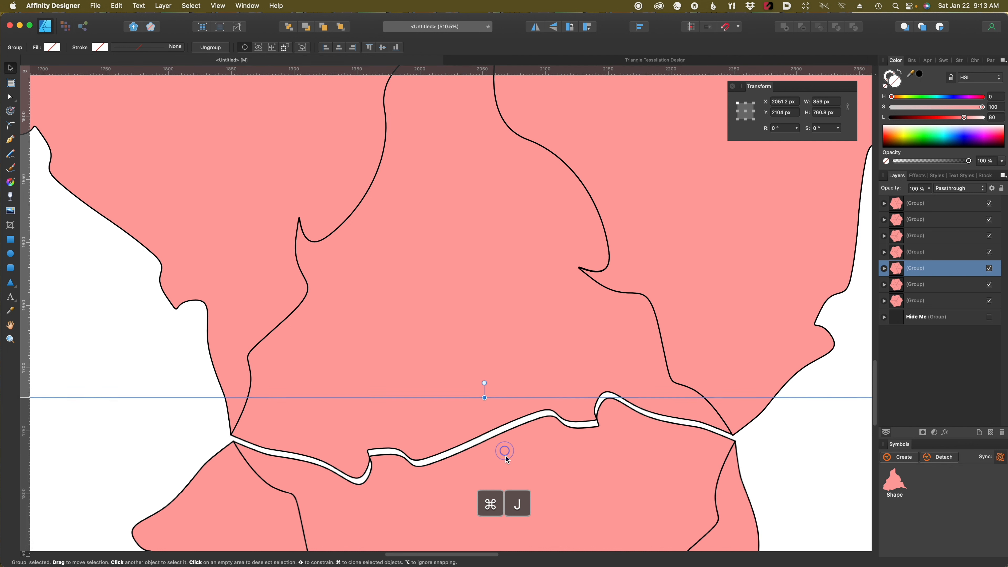
{"action": "key", "text": "Left"}
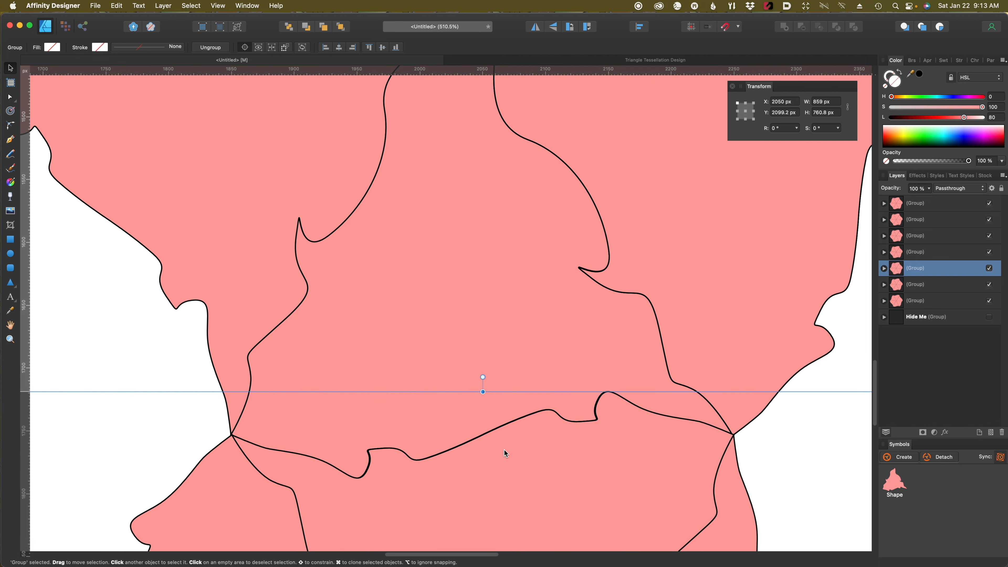
{"action": "key", "text": "super+z"}
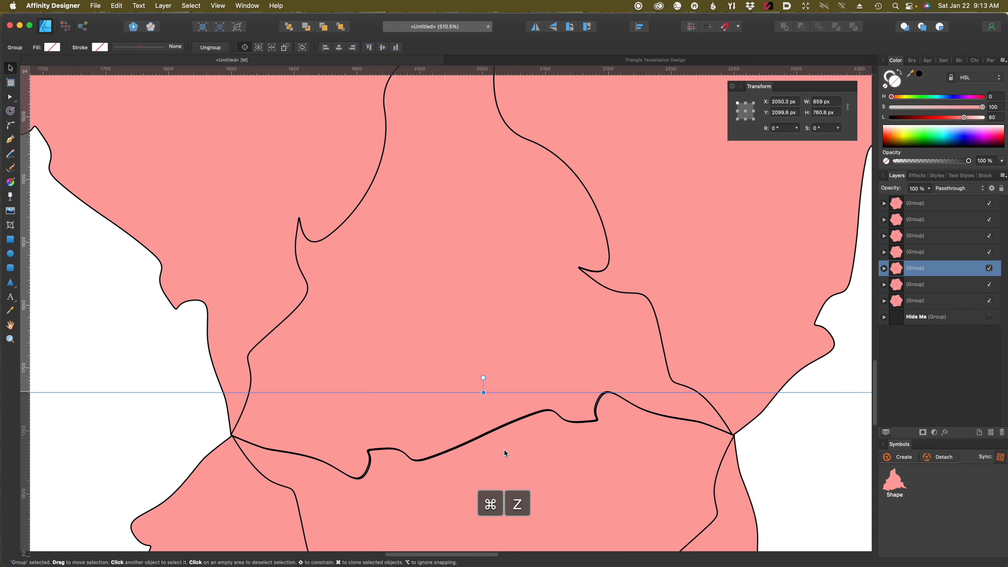
{"action": "key", "text": "Up"}
{"action": "scroll", "coordinate": [398, 388], "scroll_direction": "down", "scroll_amount": 10}
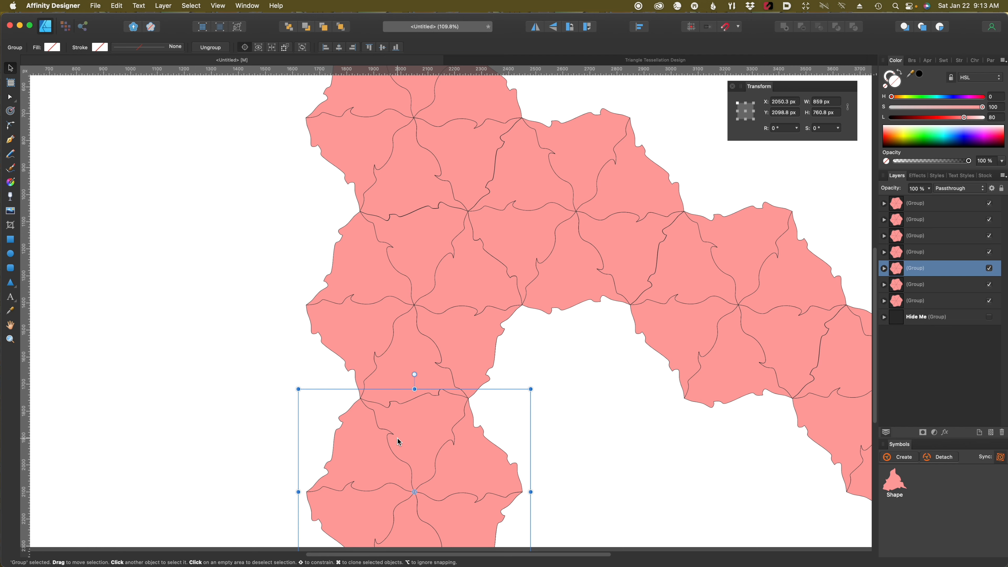
Copy the lowest group into the gap at X 2648.2 px, Y 1753.9 px, and place another copy straight below it
{"action": "left_click_drag", "start_coordinate": [401, 466], "coordinate": [562, 373]}
{"action": "scroll", "coordinate": [568, 383], "scroll_direction": "up", "scroll_amount": 5}
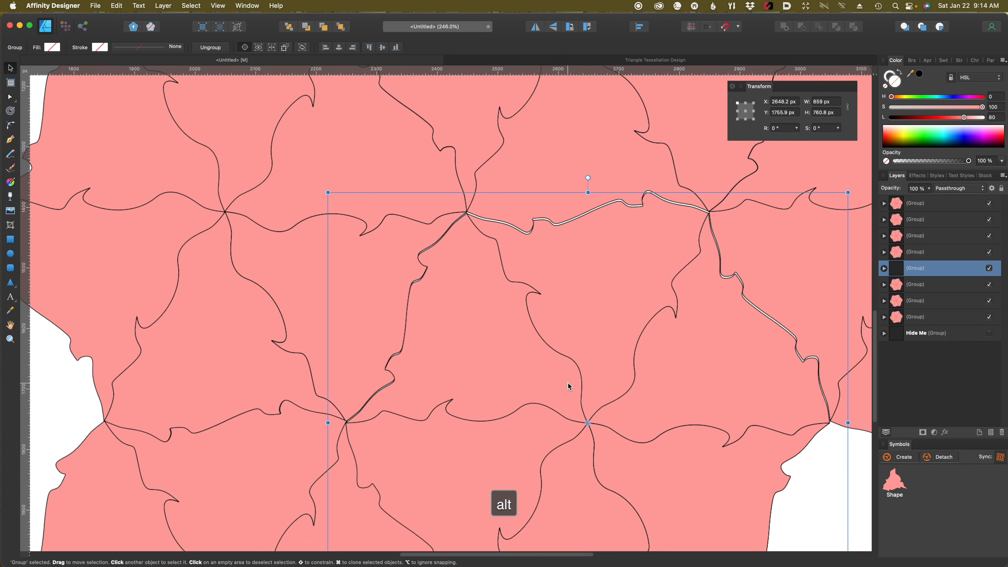
{"action": "key", "text": "Up"}
{"action": "key", "text": "Up"}
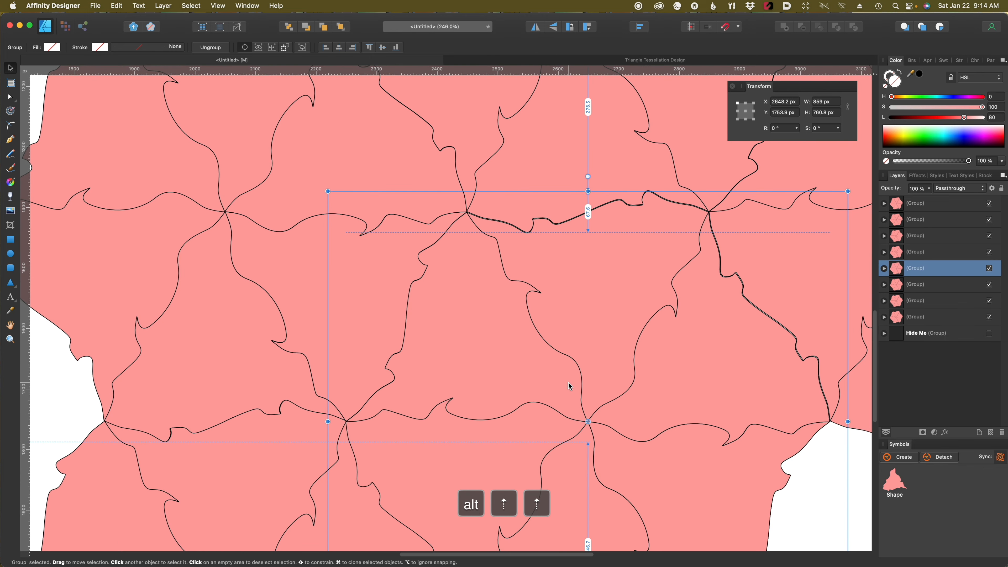
{"action": "scroll", "coordinate": [532, 394], "scroll_direction": "down", "scroll_amount": 3}
{"action": "scroll", "coordinate": [532, 394], "scroll_direction": "down", "scroll_amount": 3}
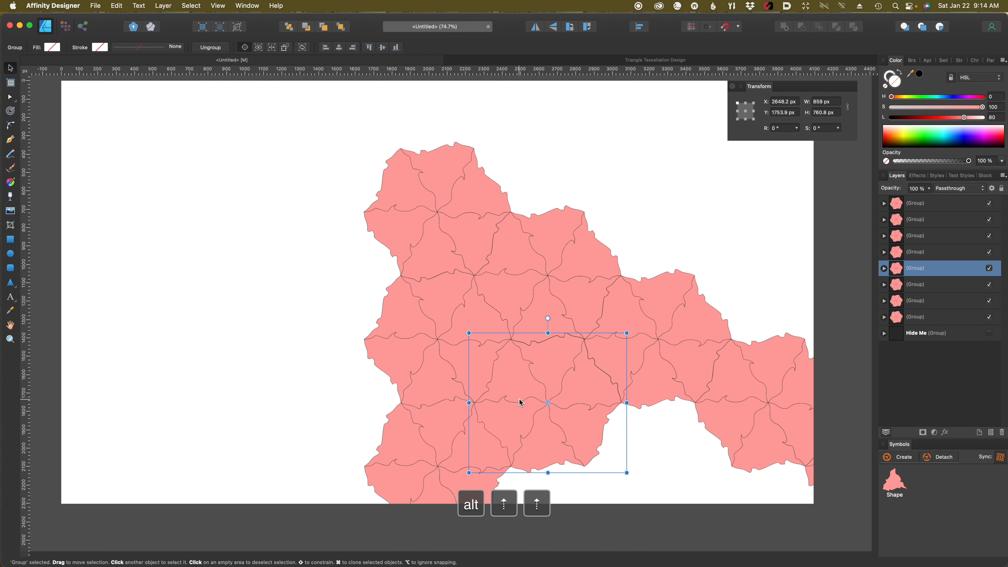
{"action": "left_click_drag", "start_coordinate": [528, 415], "coordinate": [528, 536]}
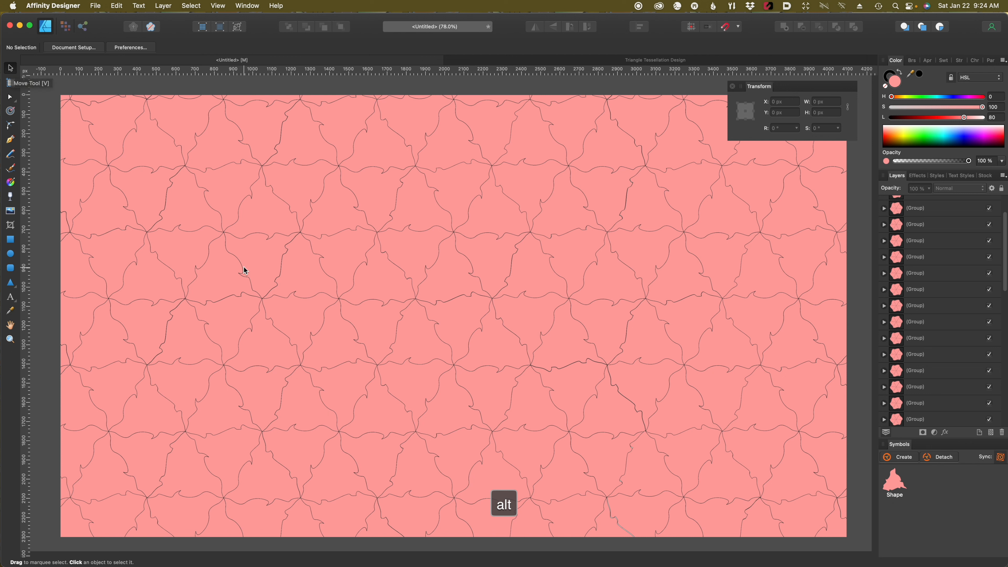
Select the L curve inside one upright Shape symbol in the upper-left part of the finished pattern
{"action": "left_click", "coordinate": [265, 222]}
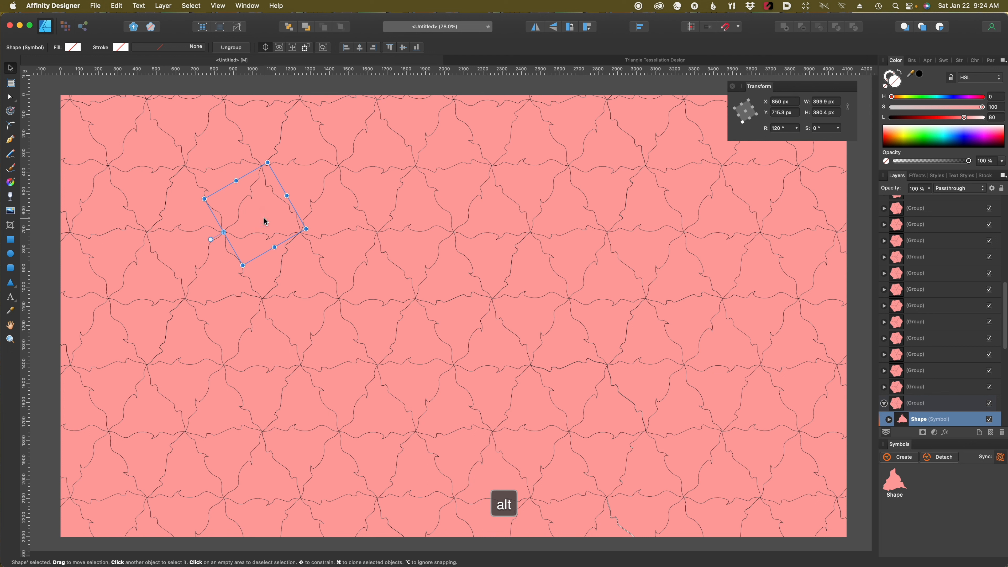
{"action": "scroll", "coordinate": [946, 388], "scroll_direction": "down", "scroll_amount": 5}
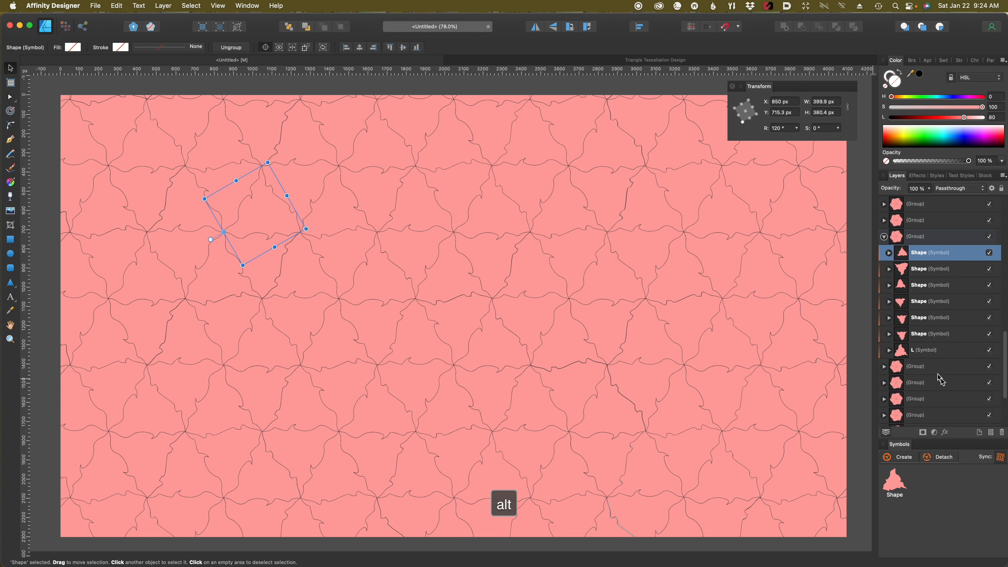
{"action": "double_click", "coordinate": [272, 213]}
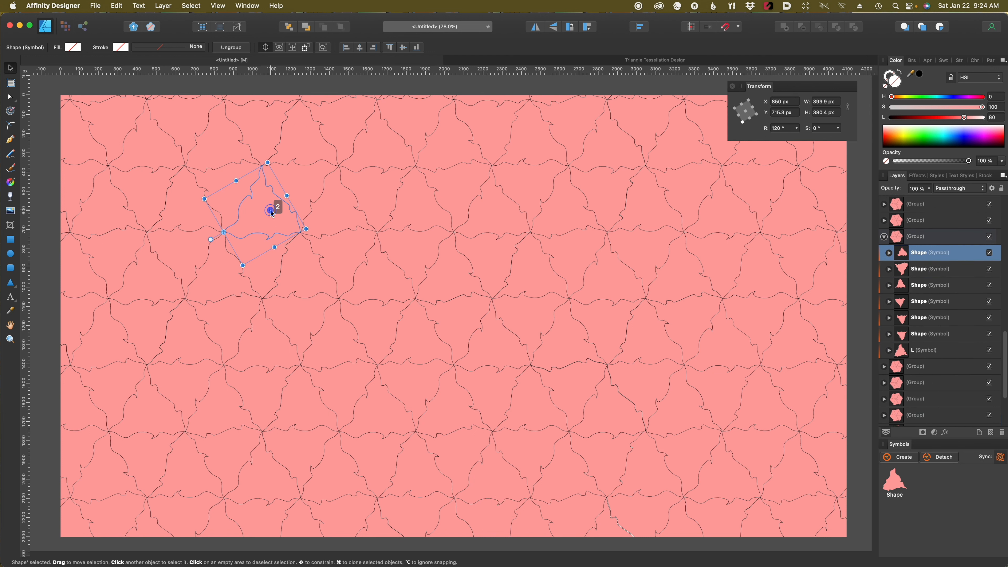
{"action": "double_click", "coordinate": [272, 213]}
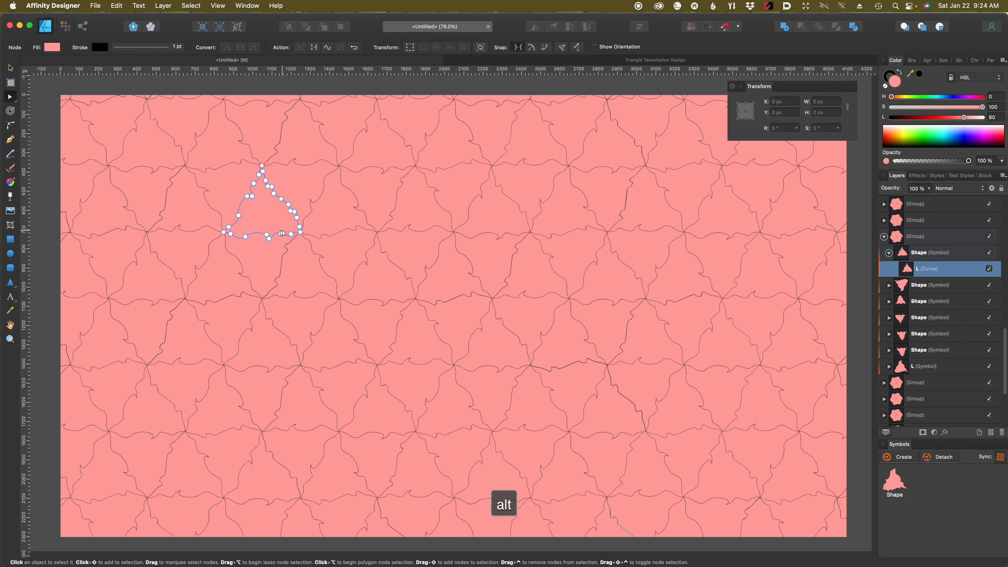
{"action": "key", "text": "super+z"}
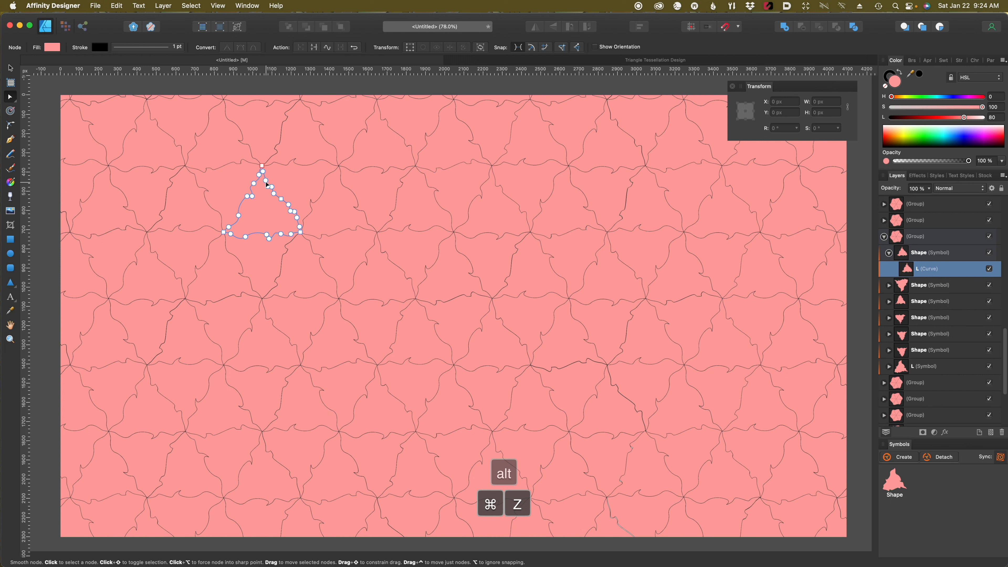
{"action": "key", "text": "alt"}
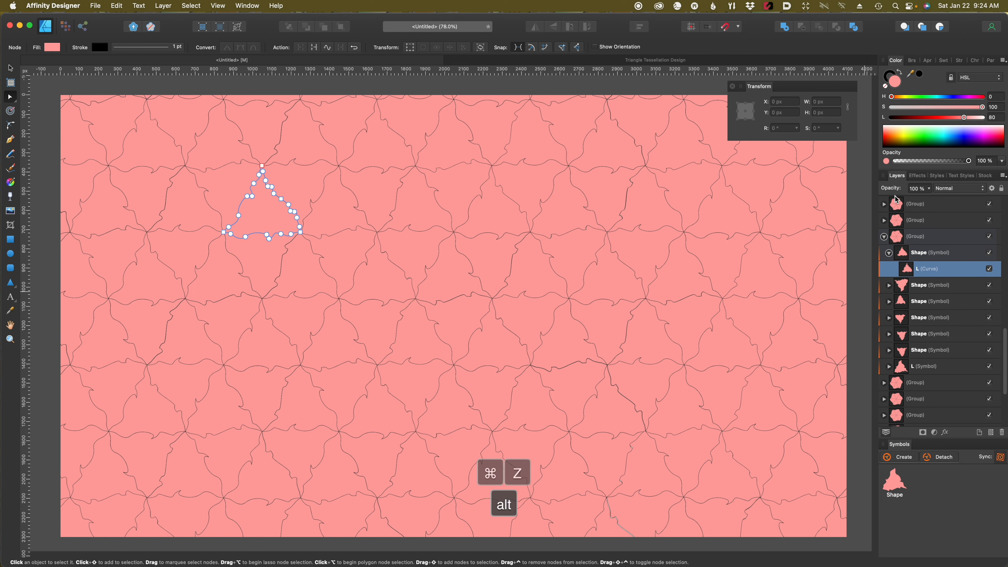
{"action": "double_click", "coordinate": [908, 269], "text": "alt"}
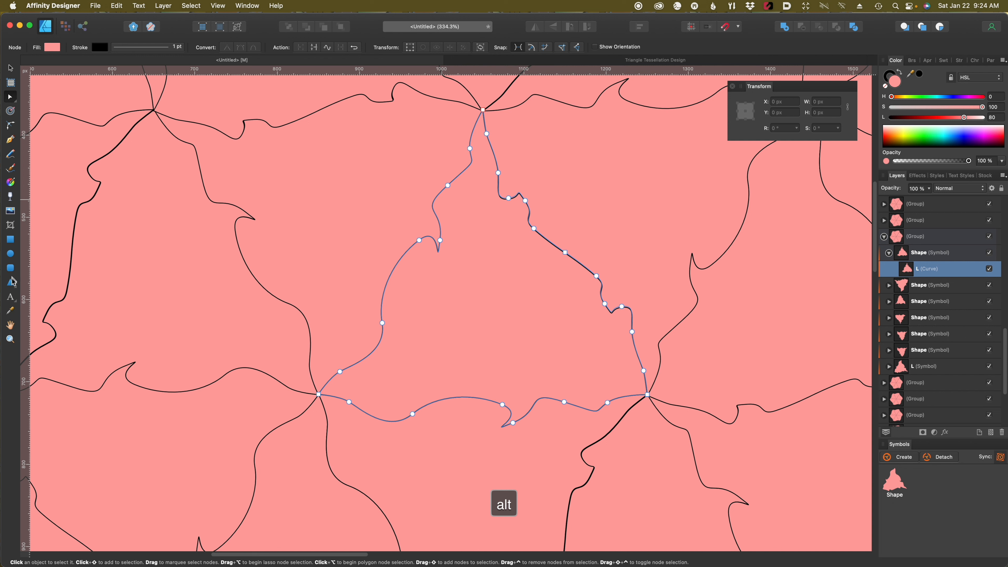
Fill the L curve with an elliptical gradient from a pink centre to red toward its lower-right corner, shifting the gradient slightly down
{"action": "left_click", "coordinate": [11, 183]}
{"action": "left_click_drag", "start_coordinate": [481, 290], "coordinate": [632, 396]}
{"action": "left_click", "coordinate": [108, 47]}
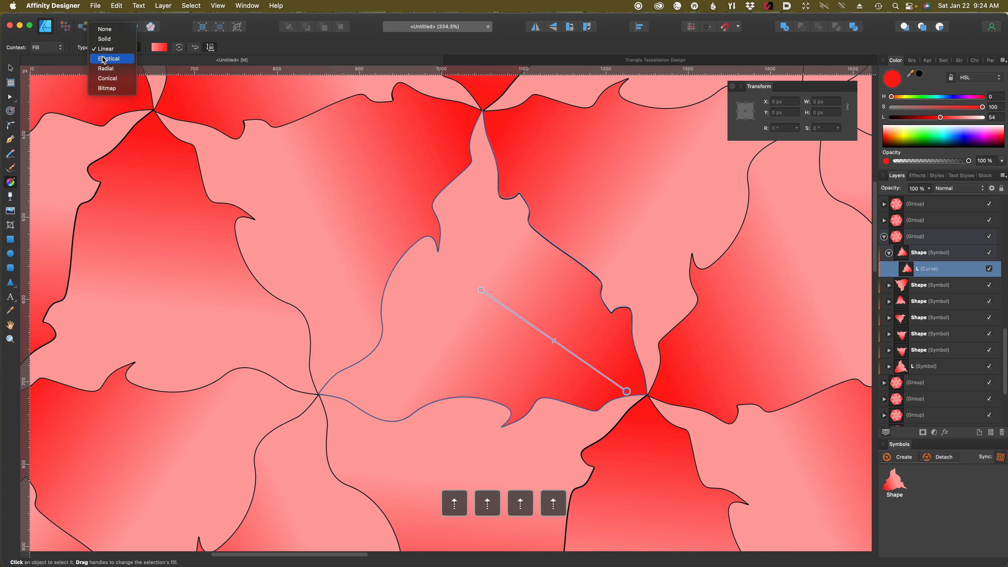
{"action": "left_click", "coordinate": [104, 60]}
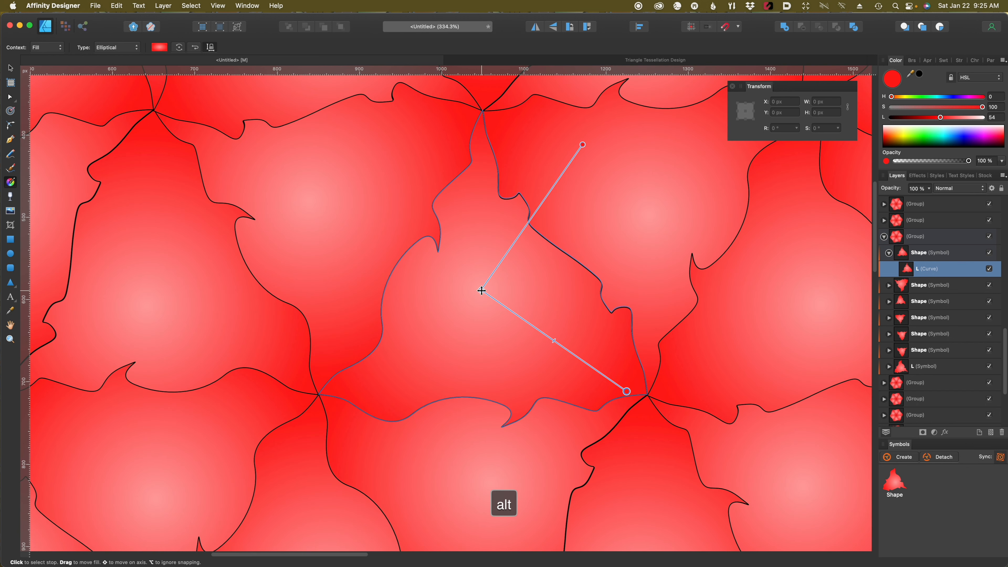
{"action": "left_click_drag", "start_coordinate": [481, 291], "coordinate": [487, 315]}
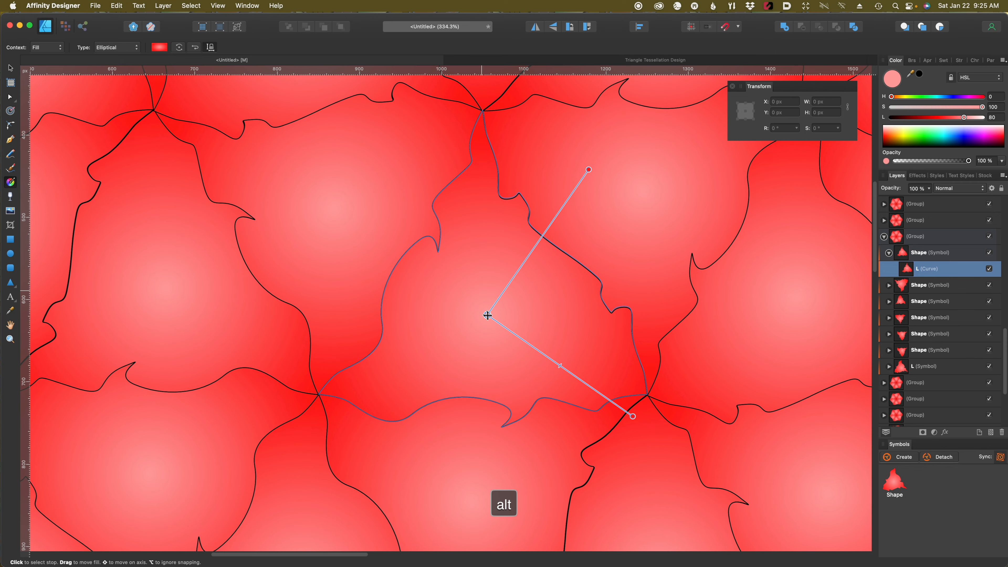
Raise the lightness of the gradient's pink centre stop to 82
{"action": "scroll", "coordinate": [442, 306], "scroll_direction": "down", "scroll_amount": 3}
{"action": "scroll", "coordinate": [442, 306], "scroll_direction": "down", "scroll_amount": 3}
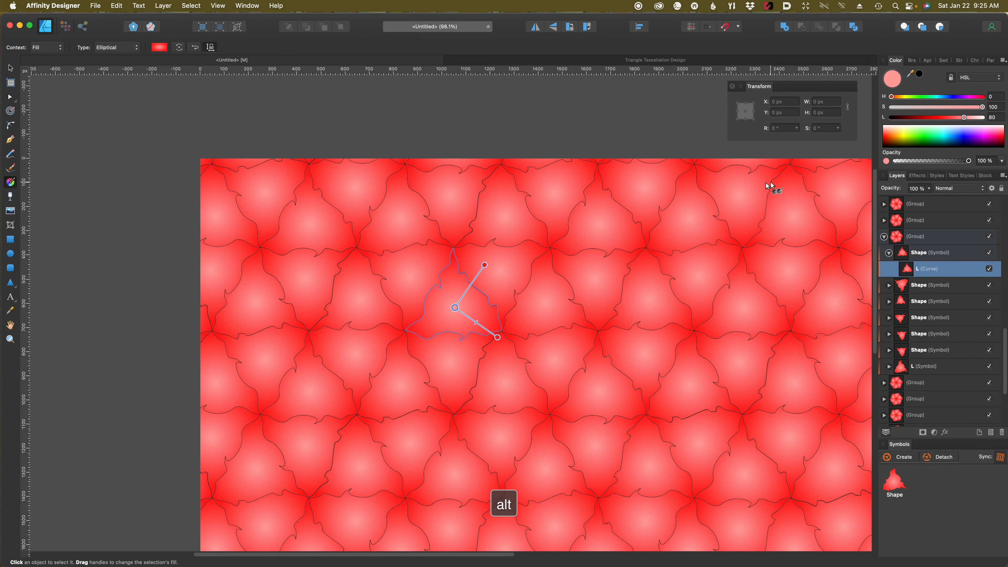
{"action": "left_click", "coordinate": [964, 117]}
{"action": "mouse_move", "coordinate": [963, 118]}
{"action": "left_mouse_down"}
{"action": "mouse_move", "coordinate": [974, 118]}
{"action": "mouse_move", "coordinate": [964, 119]}
{"action": "left_mouse_up"}
Recolour the gradient's outer stop to brown with hue 32, saturation 77 and lightness 33
{"action": "left_click", "coordinate": [497, 337]}
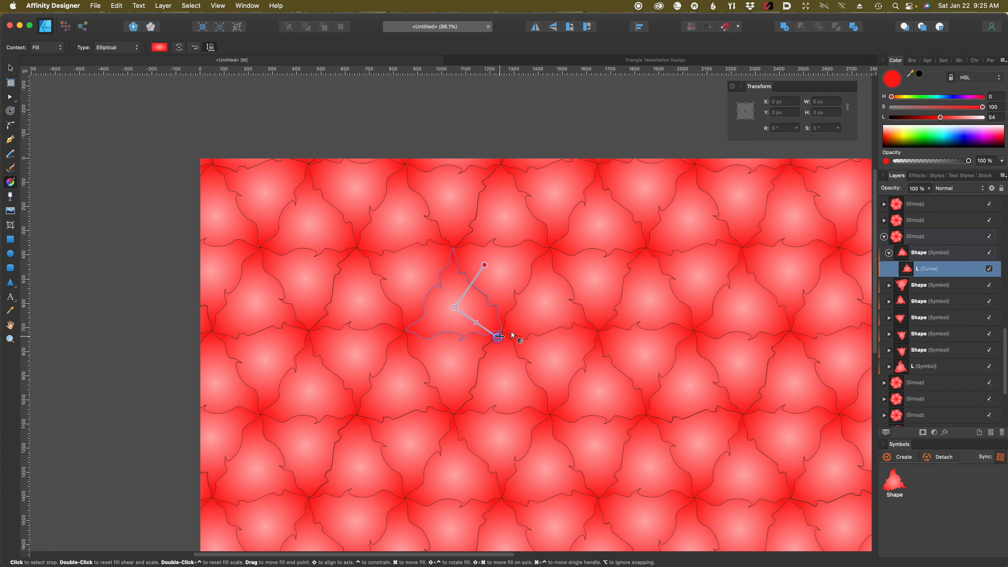
{"action": "left_click", "coordinate": [940, 118]}
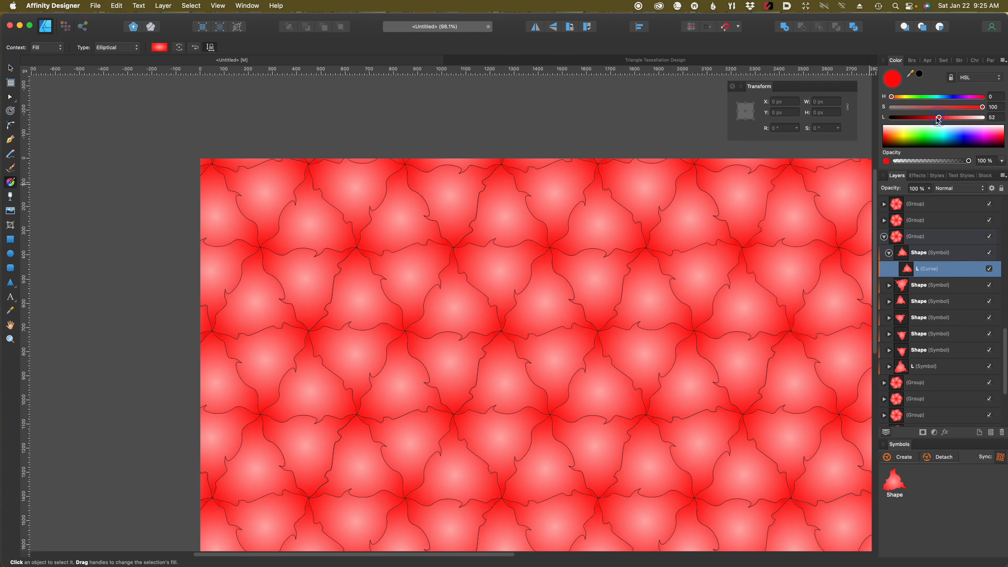
{"action": "left_click_drag", "start_coordinate": [938, 120], "coordinate": [923, 126]}
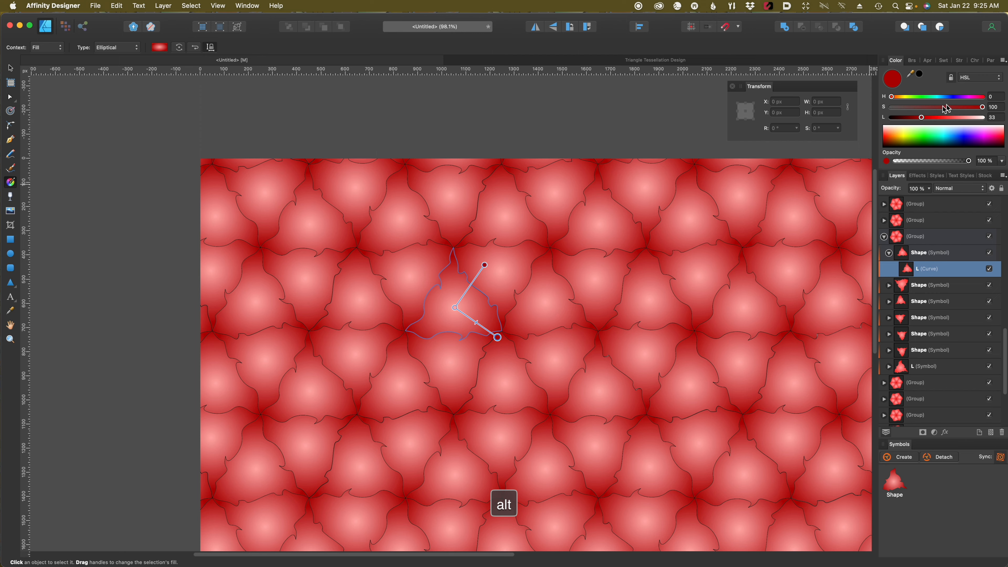
{"action": "mouse_move", "coordinate": [891, 97]}
{"action": "left_mouse_down"}
{"action": "mouse_move", "coordinate": [971, 97]}
{"action": "mouse_move", "coordinate": [900, 103]}
{"action": "left_mouse_up"}
{"action": "key", "text": "alt"}
{"action": "left_click_drag", "start_coordinate": [981, 110], "coordinate": [961, 115]}
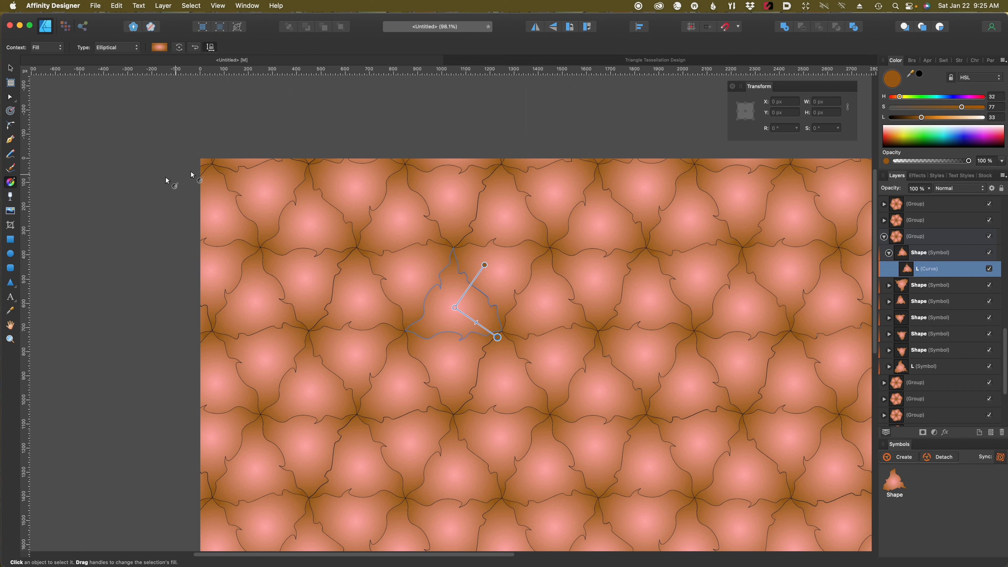
Give the L curve a dashed outline with a width of 3.5 pt and a 5, 5 dash pattern
{"action": "left_click", "coordinate": [901, 273]}
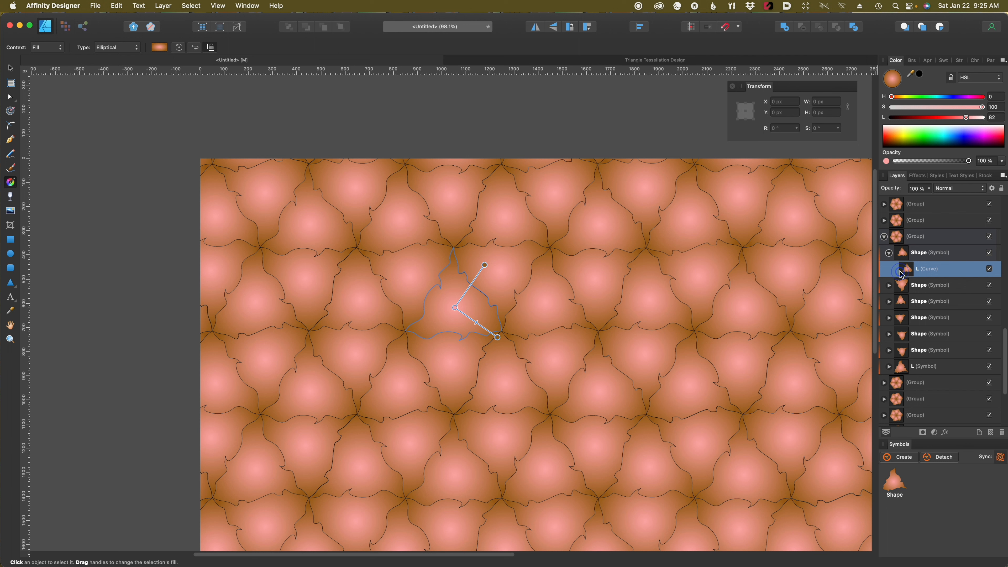
{"action": "left_click", "coordinate": [12, 70]}
{"action": "key", "text": "alt"}
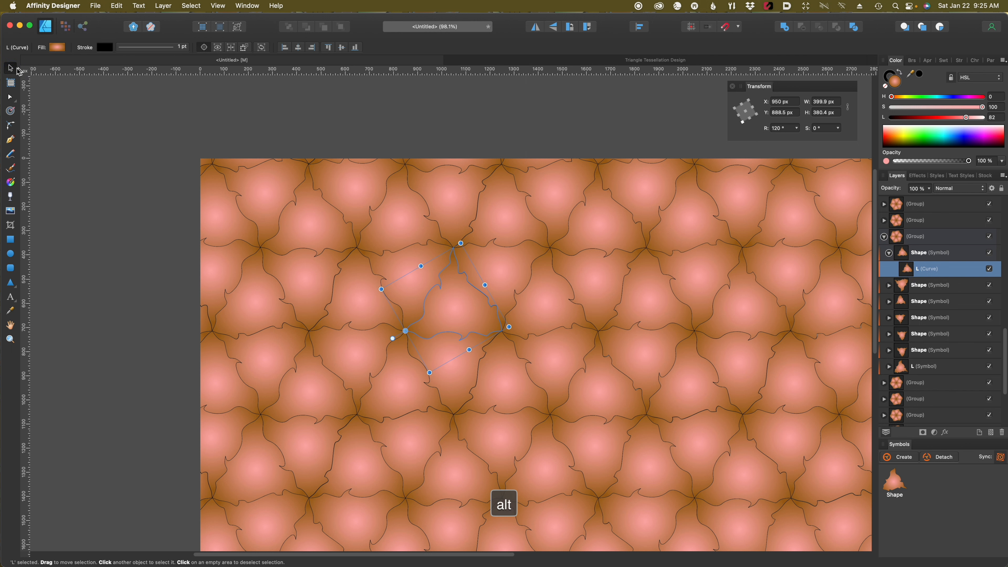
{"action": "left_click", "coordinate": [141, 49]}
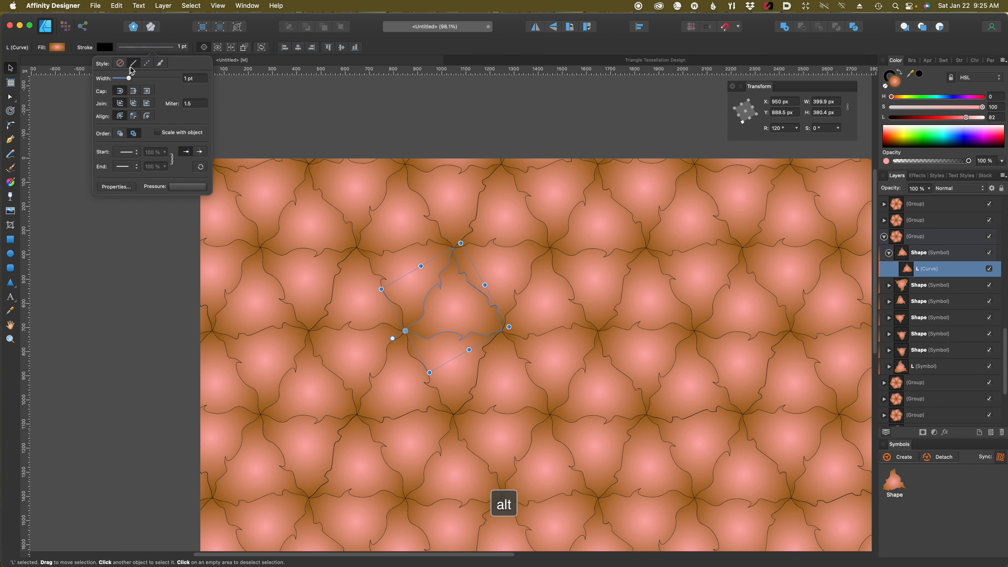
{"action": "left_click", "coordinate": [146, 66]}
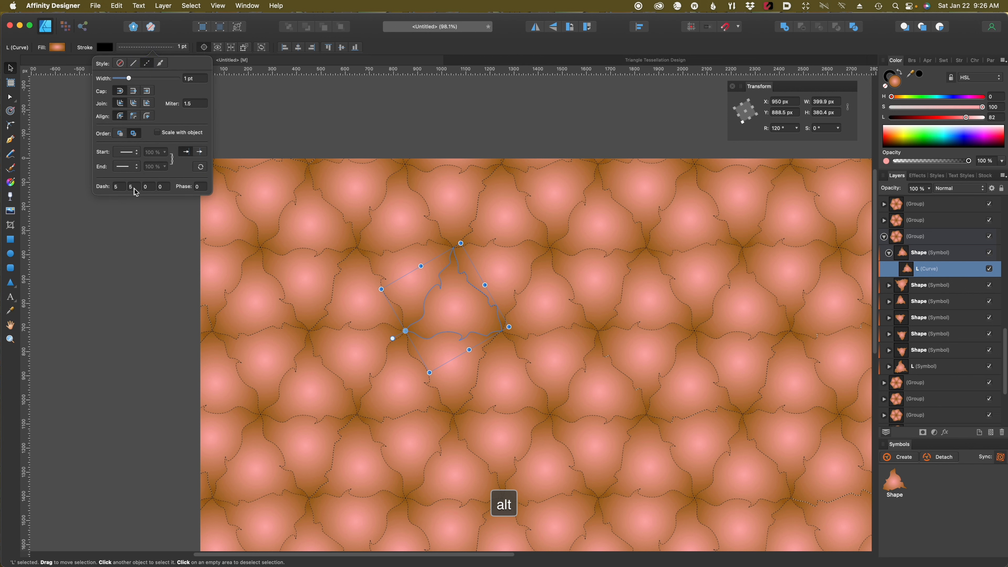
{"action": "key", "text": "alt+Right"}
{"action": "key", "text": "alt+Up"}
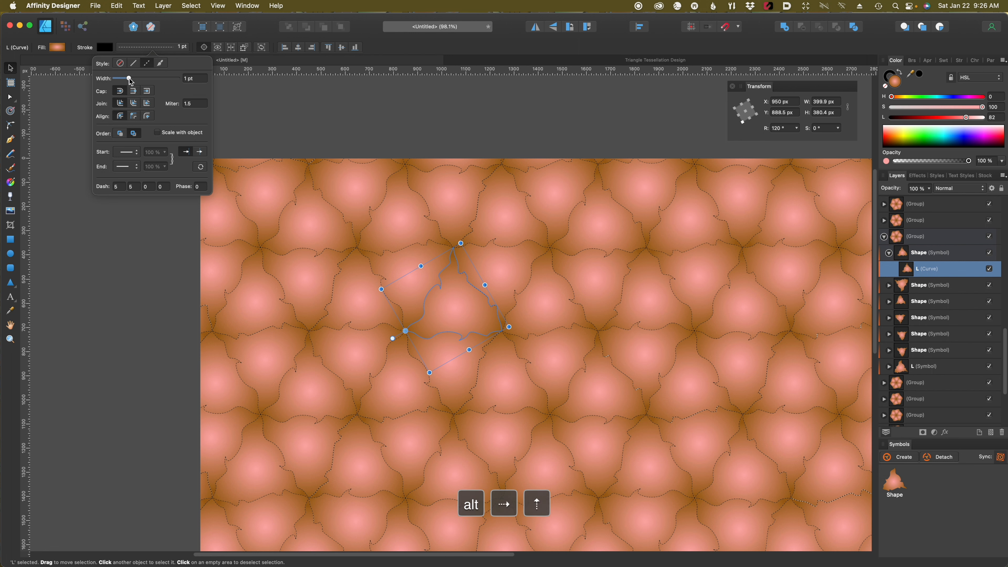
{"action": "left_click_drag", "start_coordinate": [132, 80], "coordinate": [135, 80]}
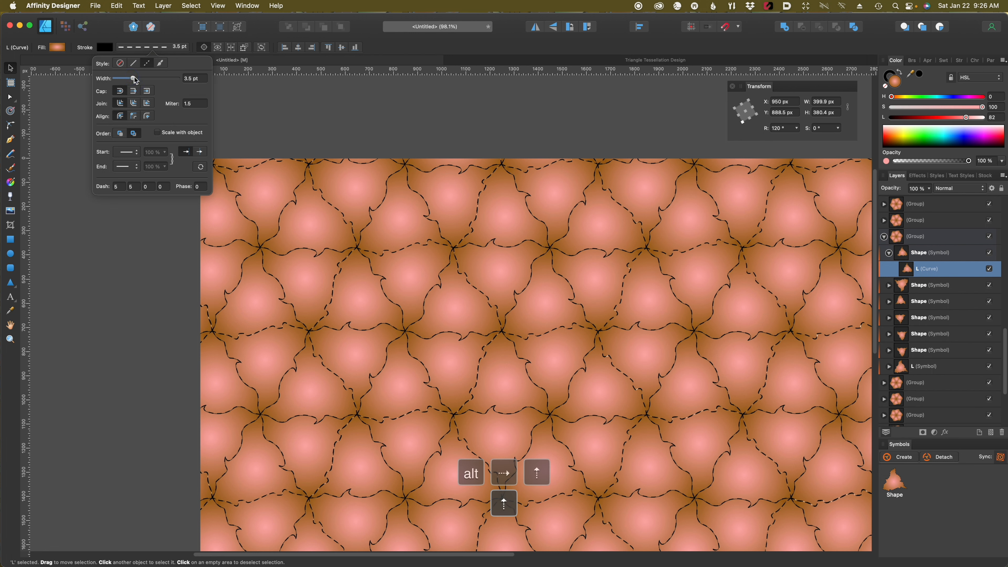
Increase the width of the L curve's dashed outline to 5 pt
{"action": "key", "text": "space"}
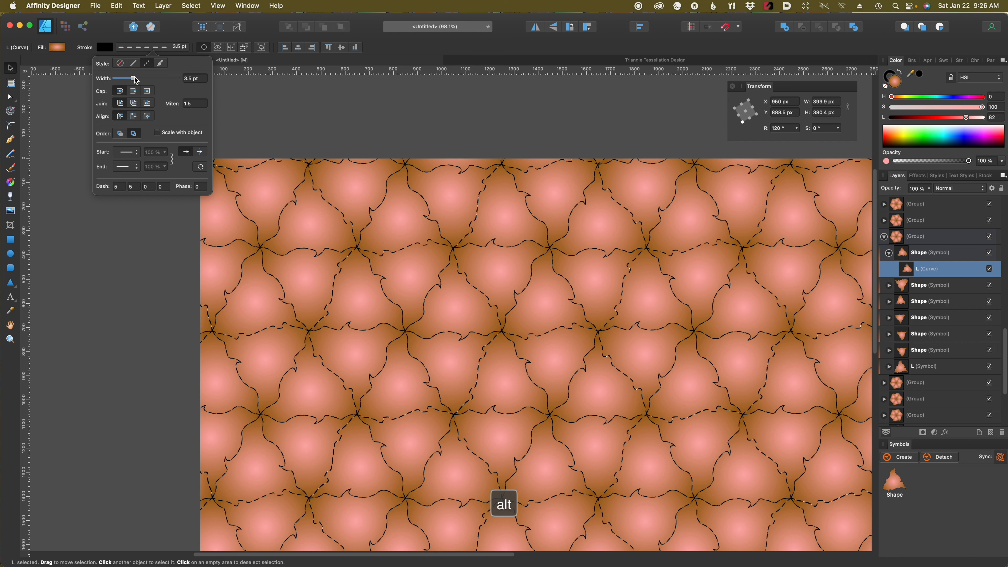
{"action": "left_click_drag", "start_coordinate": [136, 80], "coordinate": [137, 80]}
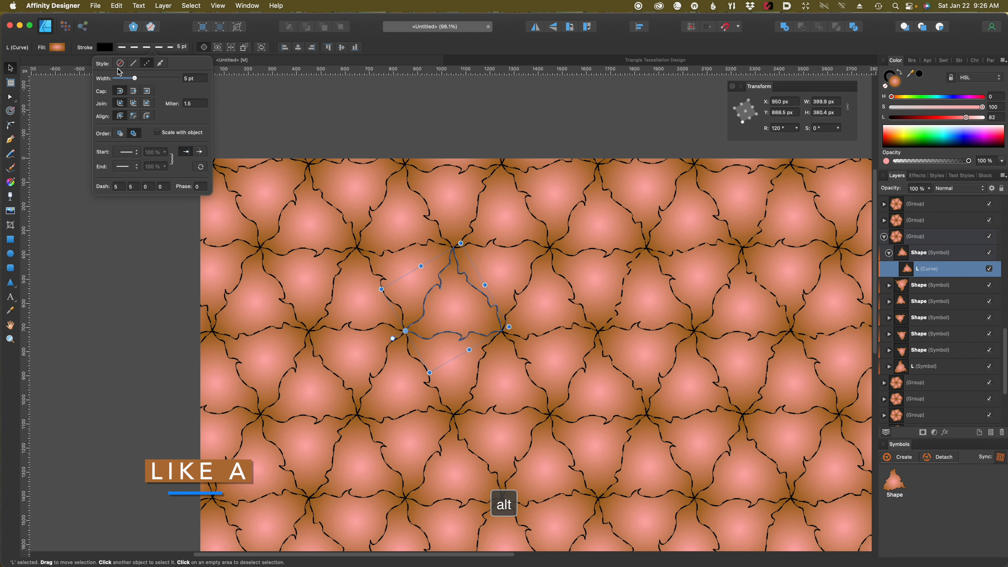
{"action": "left_click", "coordinate": [105, 49]}
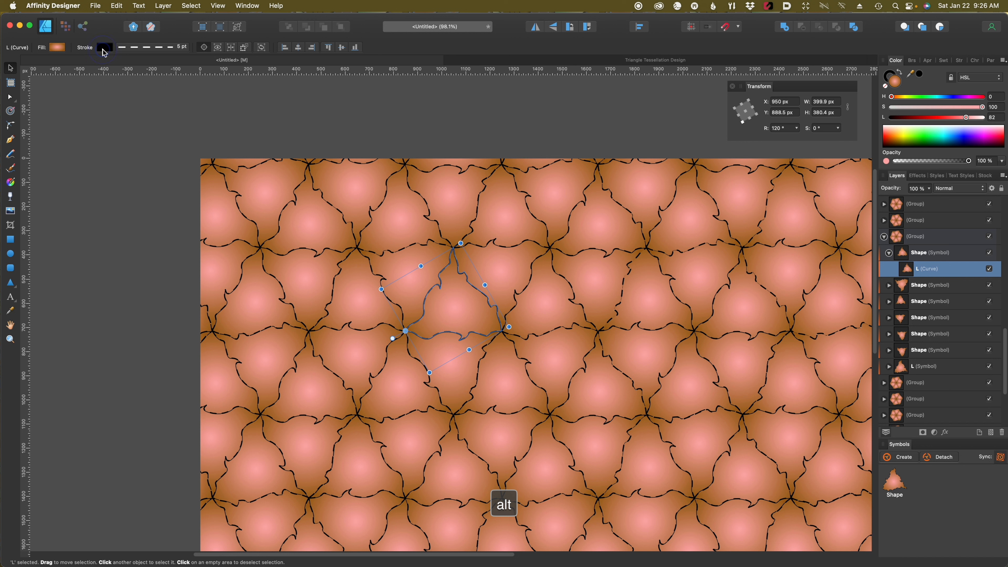
Recolour the L curve's dashed outline to a muted purple using the HSL colour wheel
{"action": "left_click", "coordinate": [104, 50]}
{"action": "left_click", "coordinate": [154, 107]}
{"action": "left_click_drag", "start_coordinate": [154, 106], "coordinate": [151, 113]}
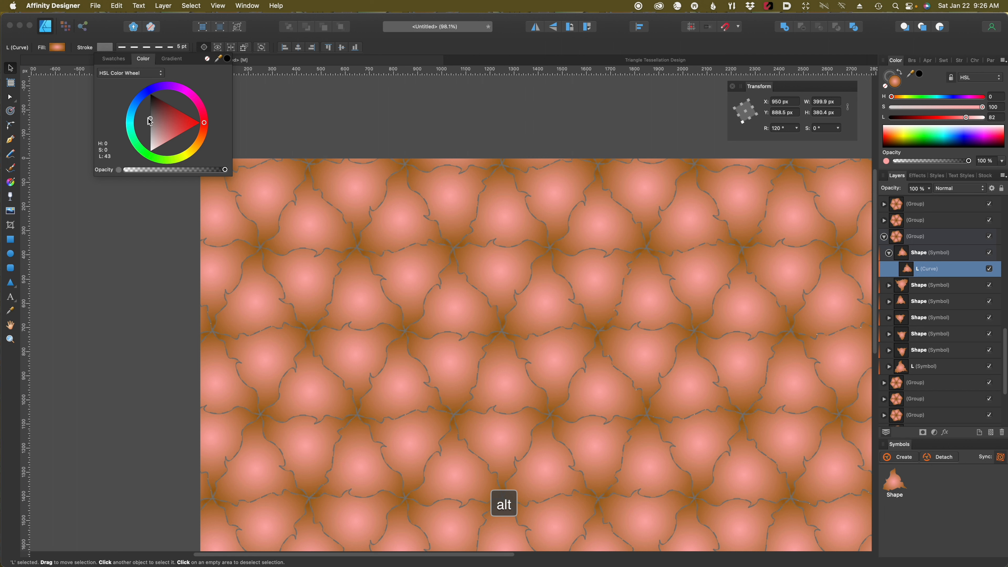
{"action": "left_click_drag", "start_coordinate": [151, 120], "coordinate": [158, 115]}
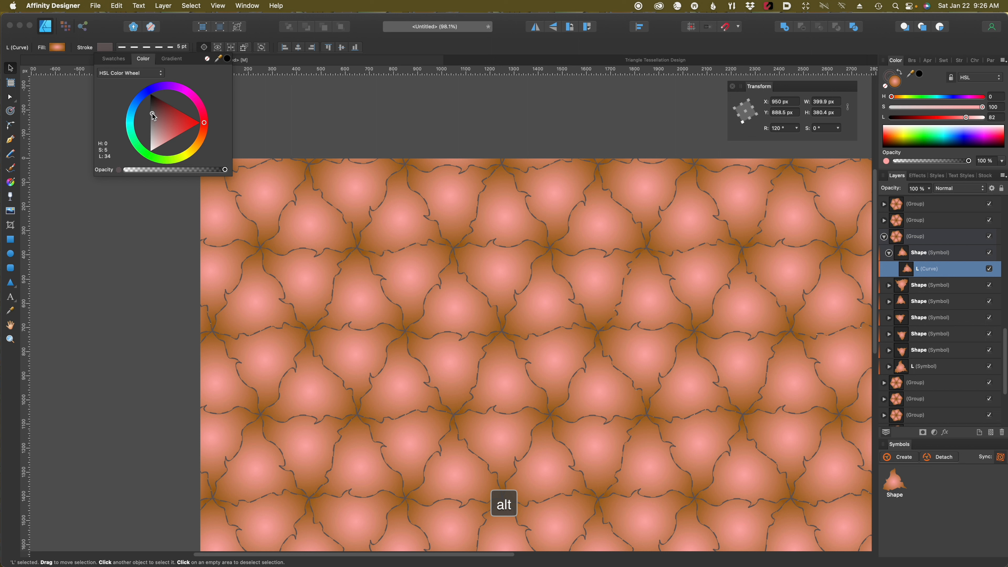
{"action": "key", "text": "alt"}
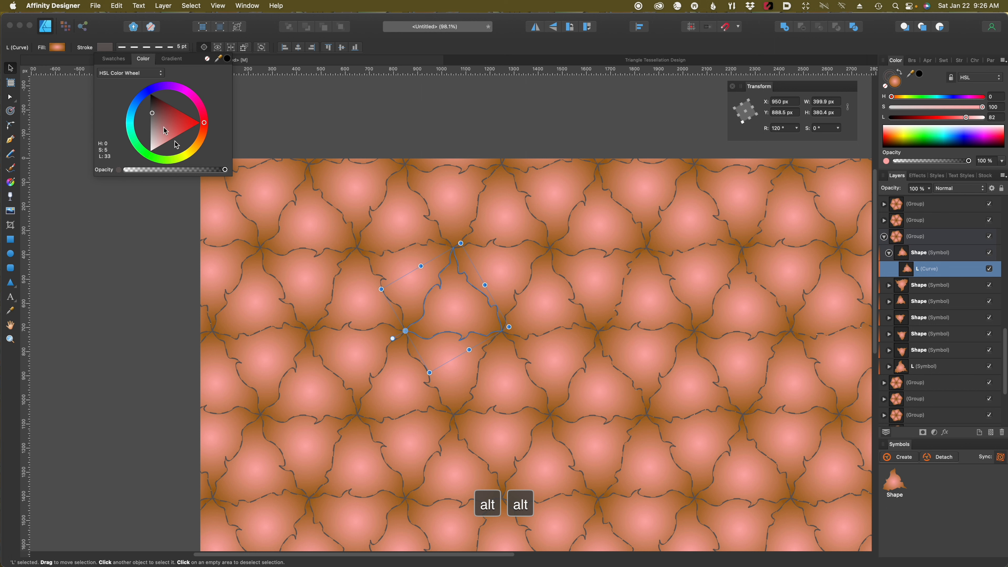
{"action": "scroll", "coordinate": [223, 186], "scroll_direction": "up", "scroll_amount": 3}
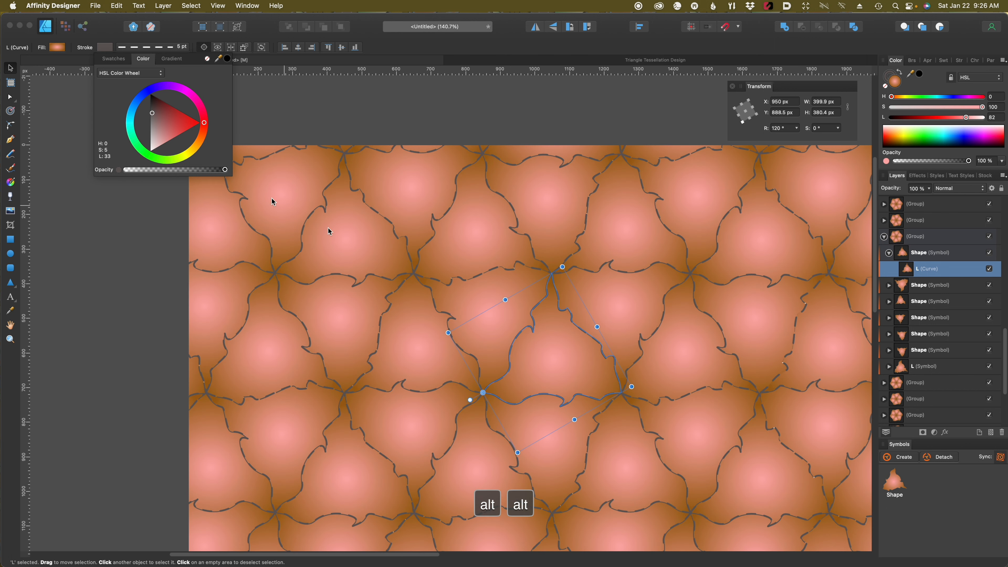
{"action": "key", "text": "space"}
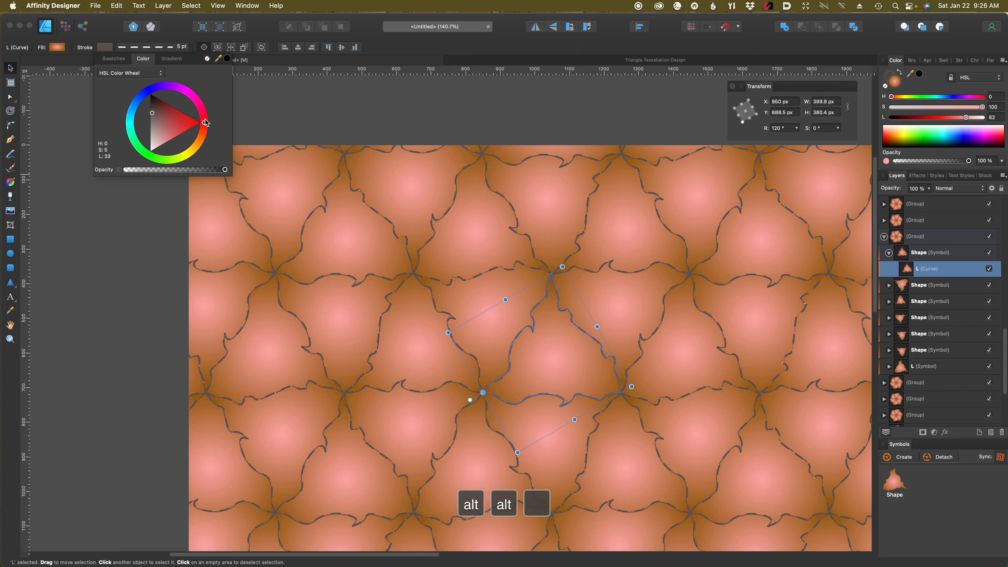
{"action": "mouse_move", "coordinate": [205, 123]}
{"action": "left_mouse_down"}
{"action": "mouse_move", "coordinate": [196, 98]}
{"action": "mouse_move", "coordinate": [171, 91]}
{"action": "left_mouse_up"}
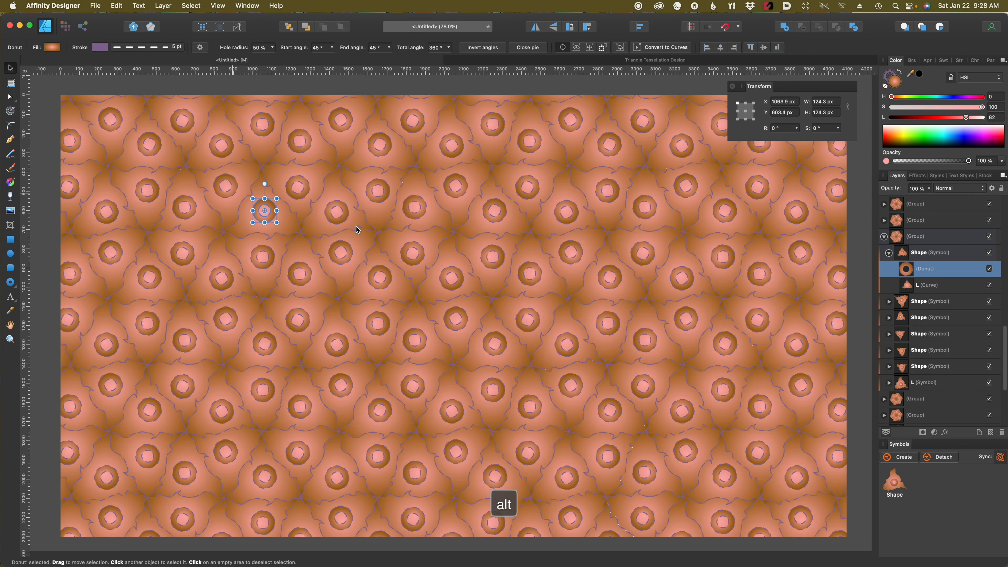
Fill the donut inside the Shape symbol with solid magenta at hue 324, saturation 80 and lightness 46
{"action": "key", "text": "super+d"}
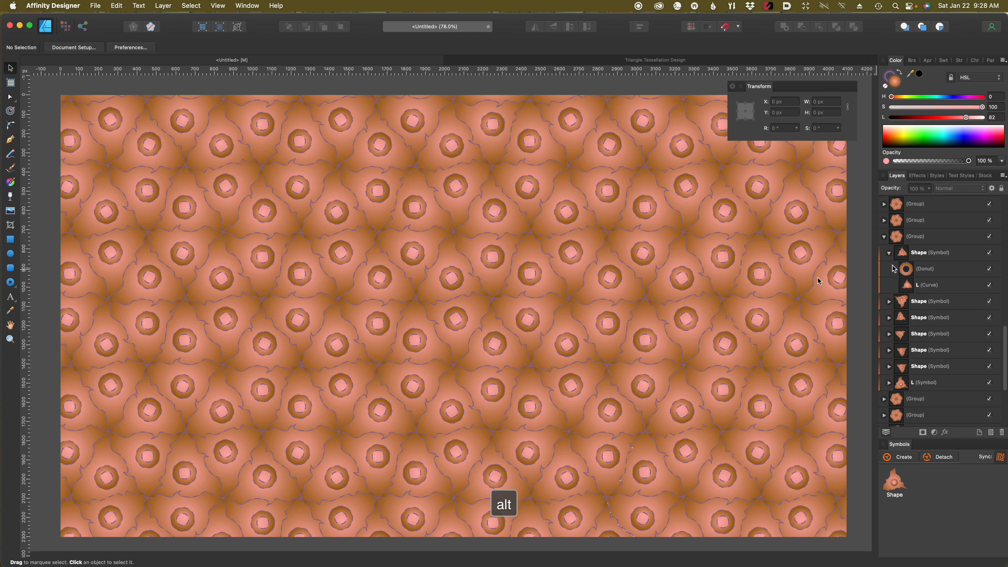
{"action": "left_click", "coordinate": [929, 271]}
{"action": "key", "text": "Up"}
{"action": "key", "text": "Left"}
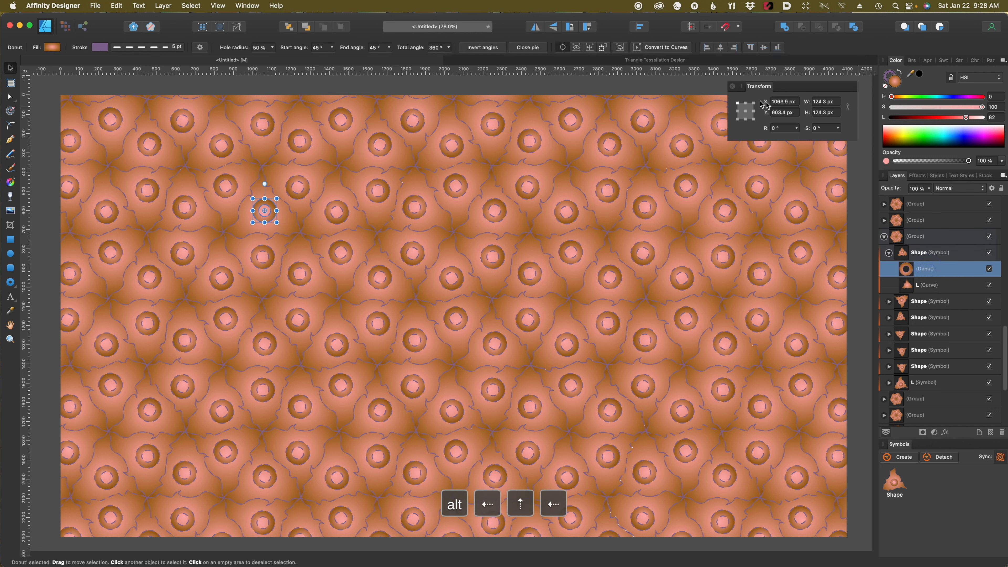
{"action": "key", "text": "Up"}
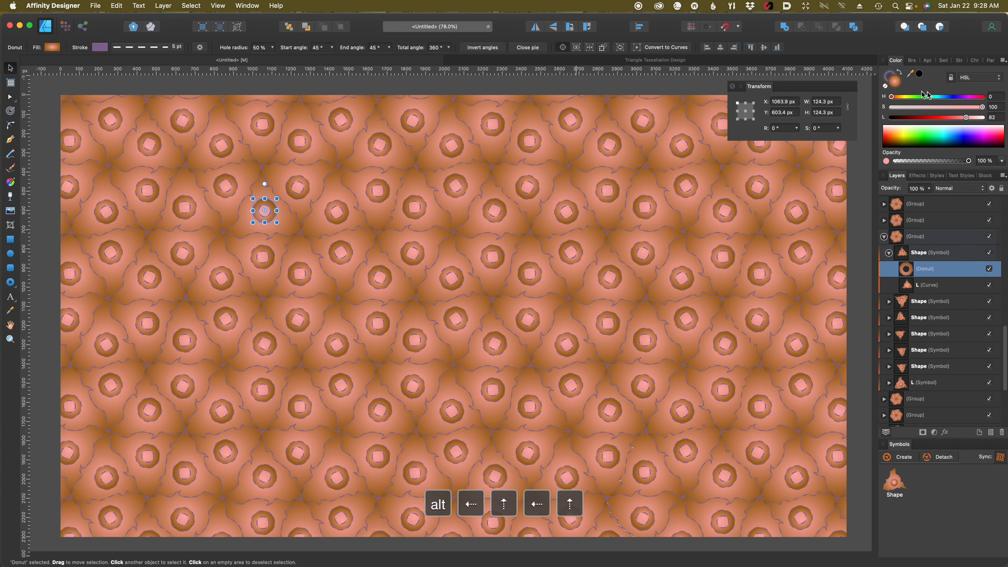
{"action": "left_click_drag", "start_coordinate": [891, 97], "coordinate": [935, 122]}
{"action": "key", "text": "Left"}
{"action": "key", "text": "Left"}
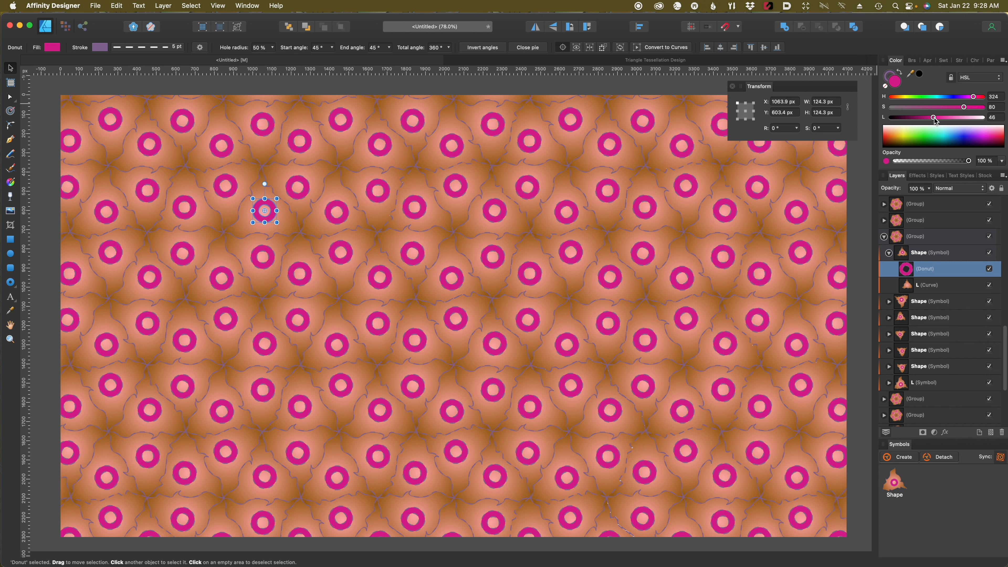
{"action": "key", "text": "shift"}
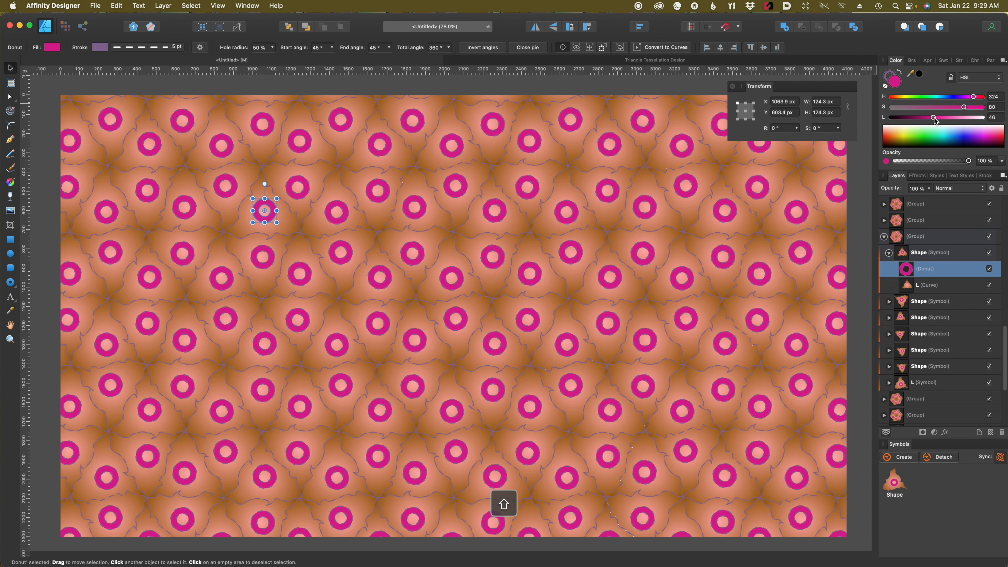
{"action": "key", "text": "ctrl"}
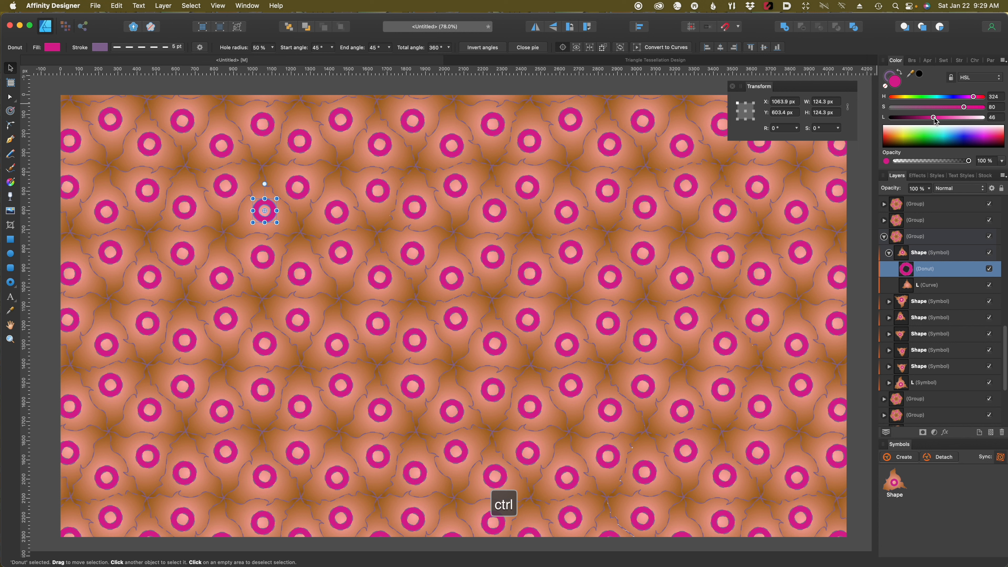